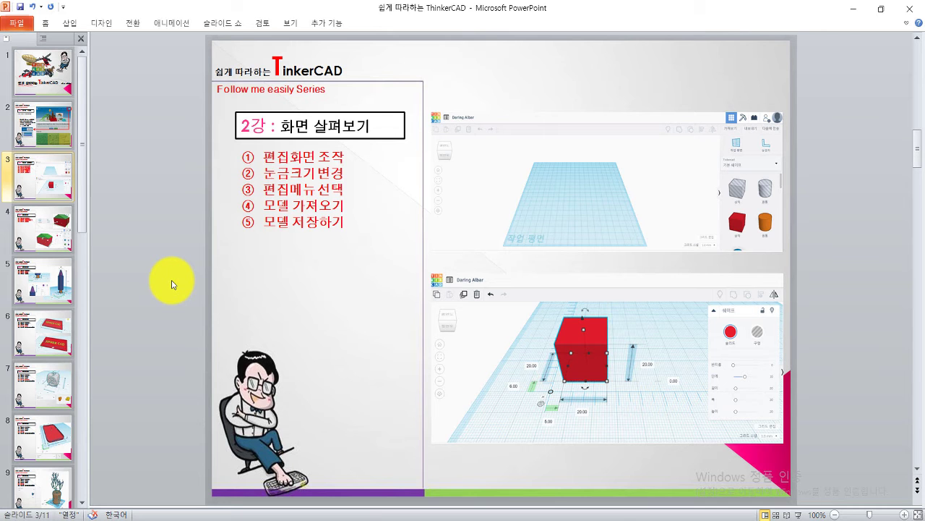
Step: Show slide 2, '1강 : 소개 / 가입', with the tinkercad.com link and feature bullets
{"action": "left_click", "coordinate": [49, 135]}
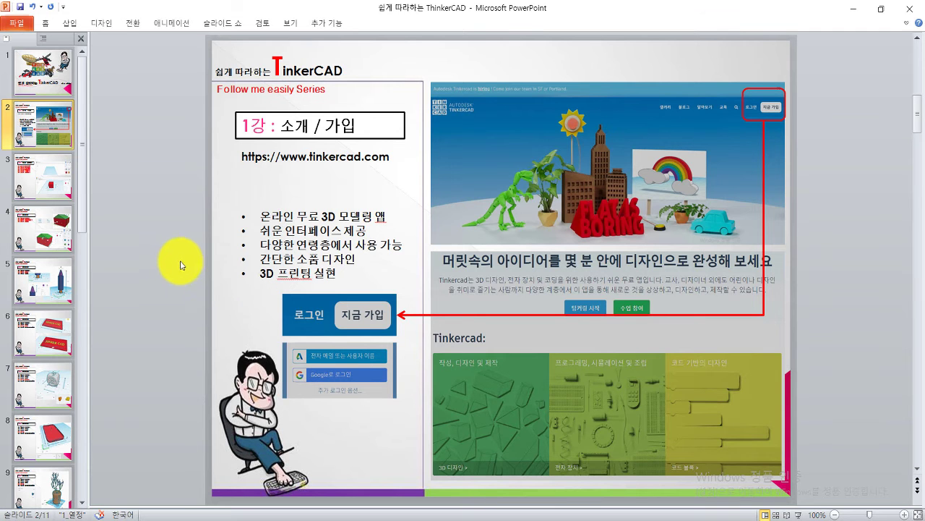
Step: Return to the slide 3 screen-exploration slide, then switch to Chrome on the Google home page
{"action": "left_click", "coordinate": [53, 180]}
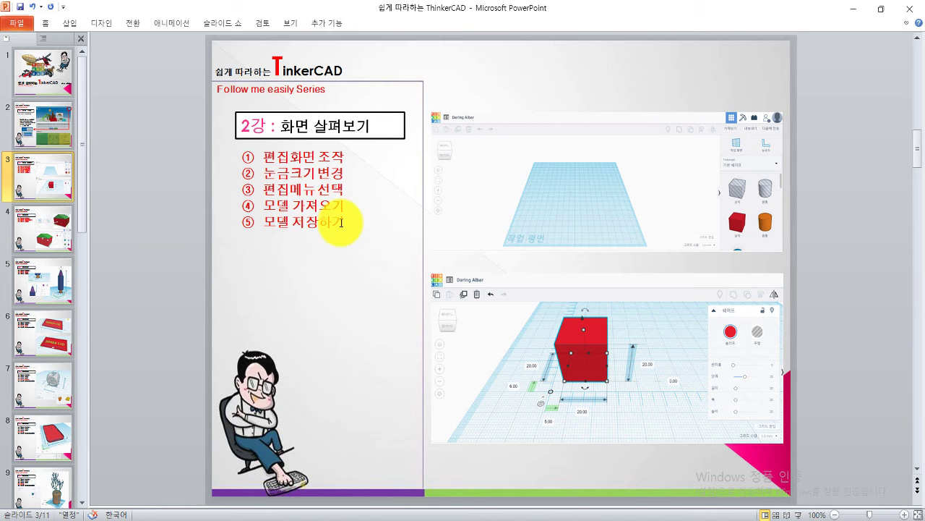
{"action": "left_click", "coordinate": [178, 220]}
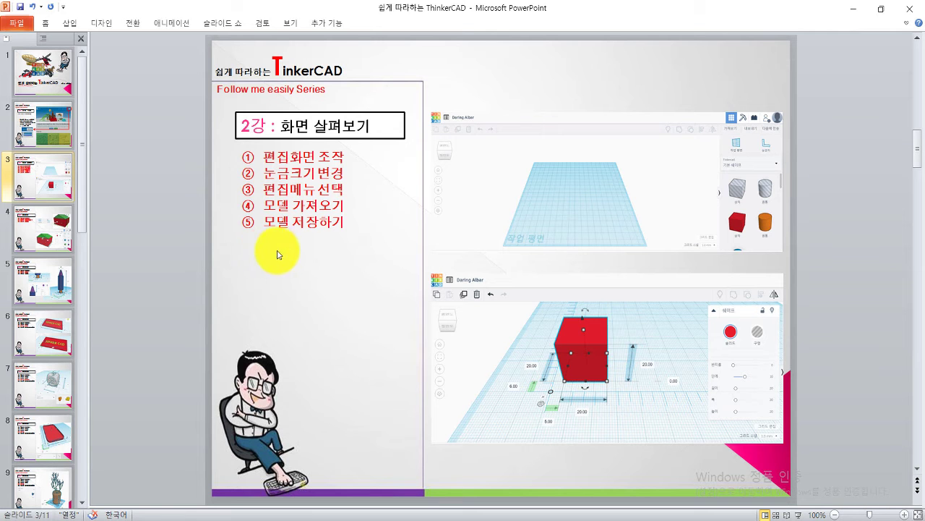
{"action": "left_click", "coordinate": [388, 502]}
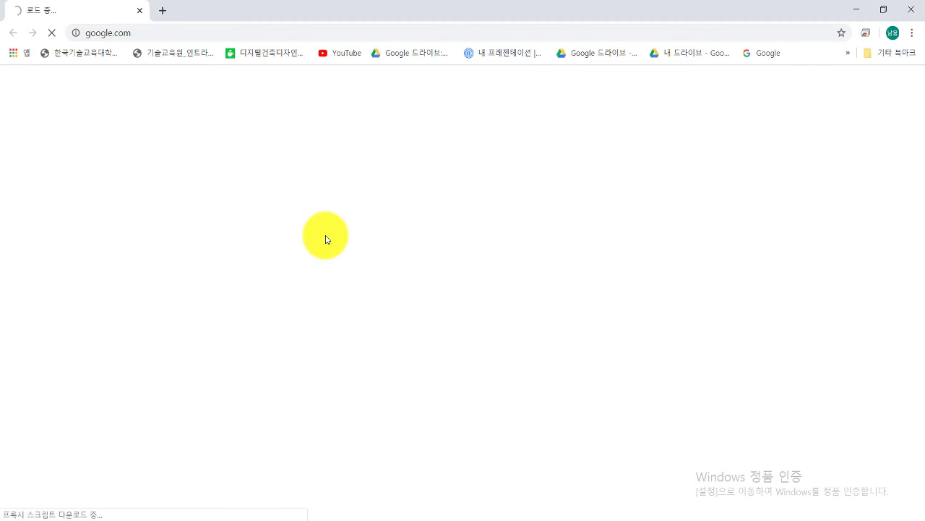
Step: Open the 'User 틴커캐드 | Tinkercad' bookmark from the bookmarks overflow
{"action": "left_click", "coordinate": [848, 53]}
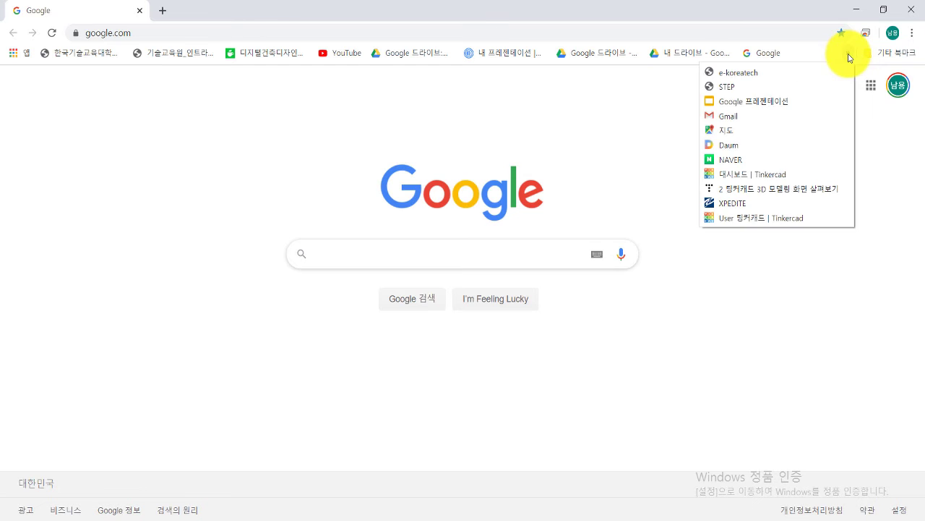
{"action": "left_click", "coordinate": [760, 217]}
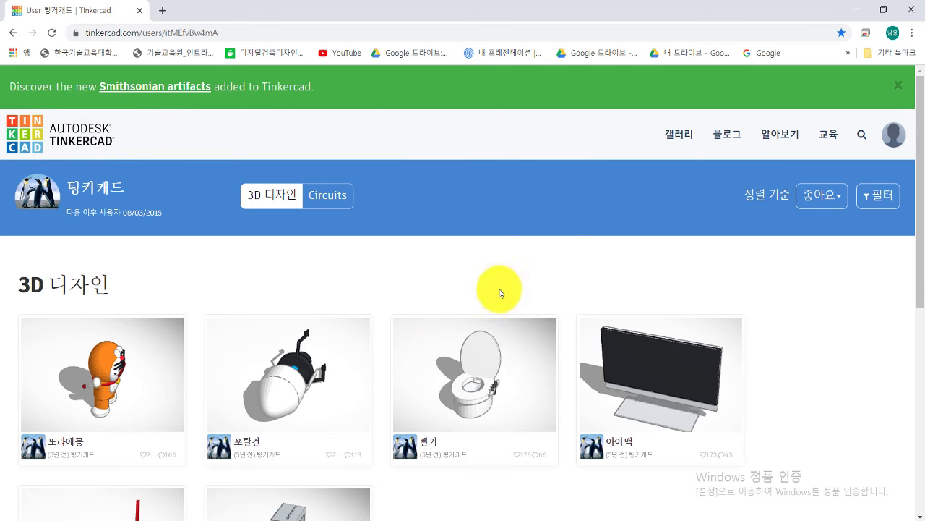
Step: Go to the '내 최근 디자인' dashboard via 디자인 in the profile avatar's account menu
{"action": "scroll", "coordinate": [434, 314], "scroll_direction": "down", "scroll_amount": 3}
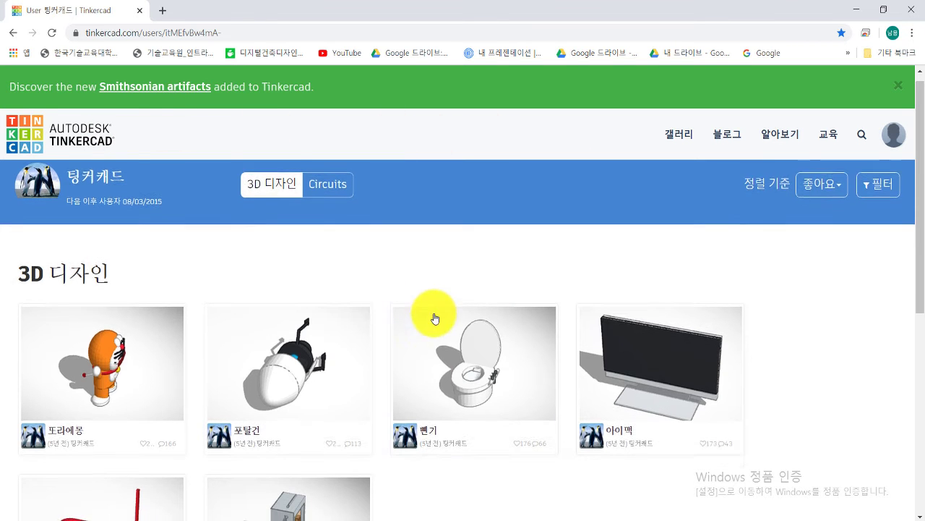
{"action": "scroll", "coordinate": [430, 310], "scroll_direction": "up", "scroll_amount": 3}
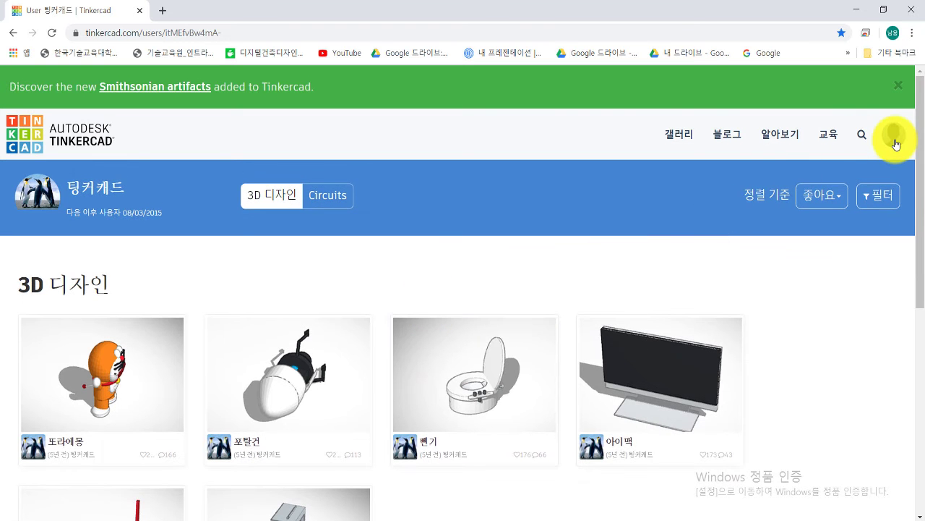
{"action": "left_click", "coordinate": [895, 145]}
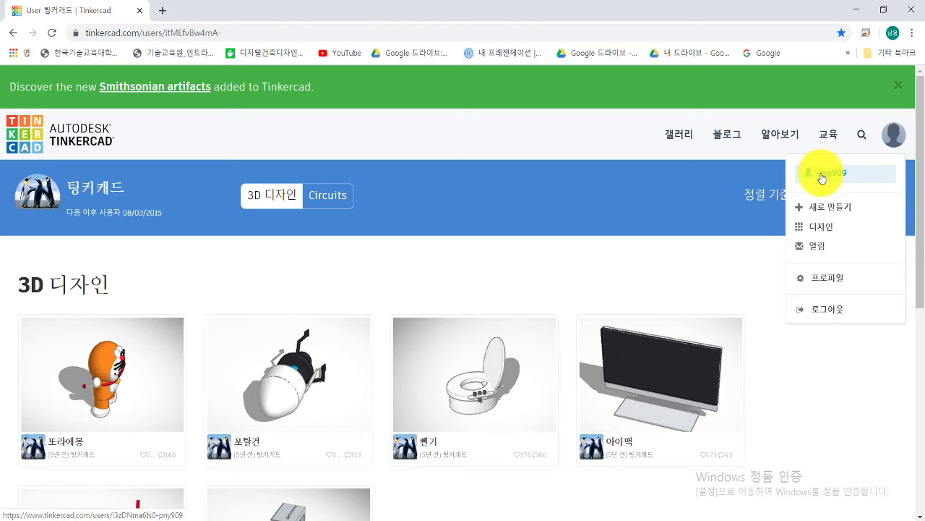
{"action": "left_click", "coordinate": [812, 230]}
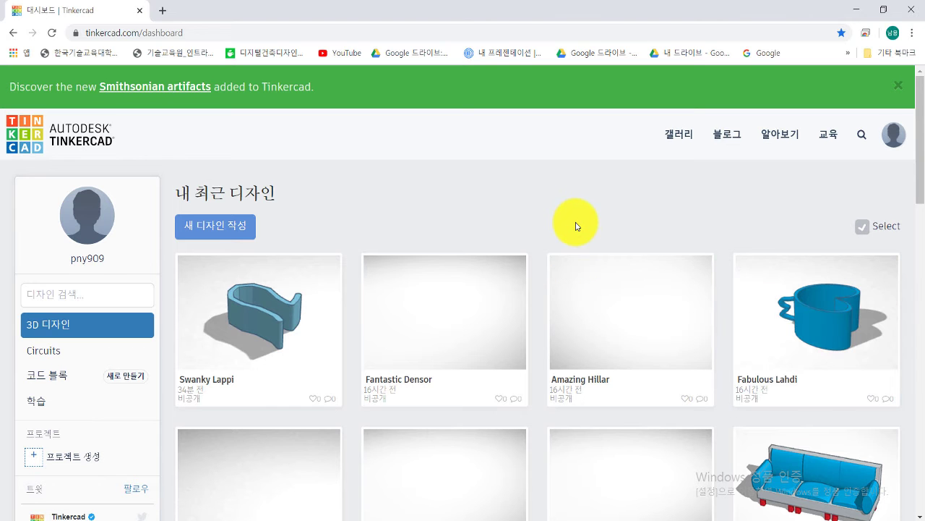
{"action": "left_click", "coordinate": [896, 143]}
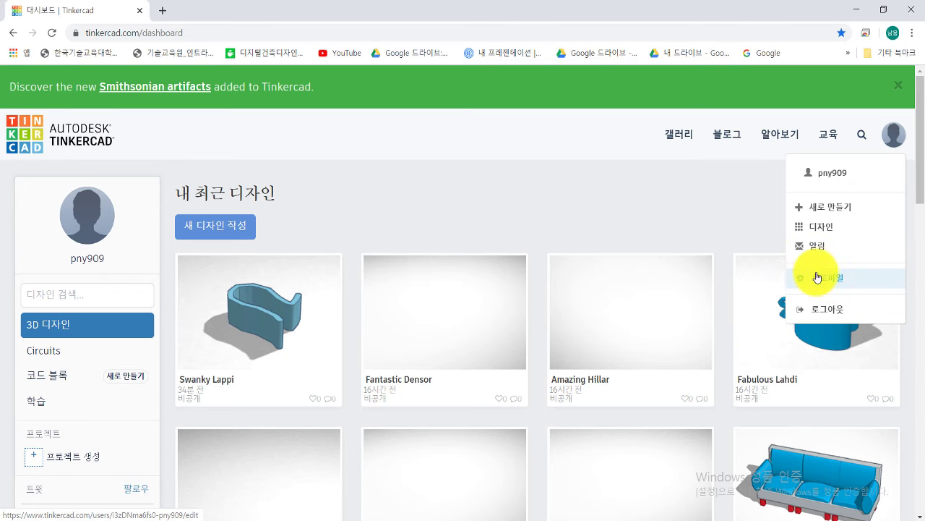
{"action": "left_click", "coordinate": [717, 207]}
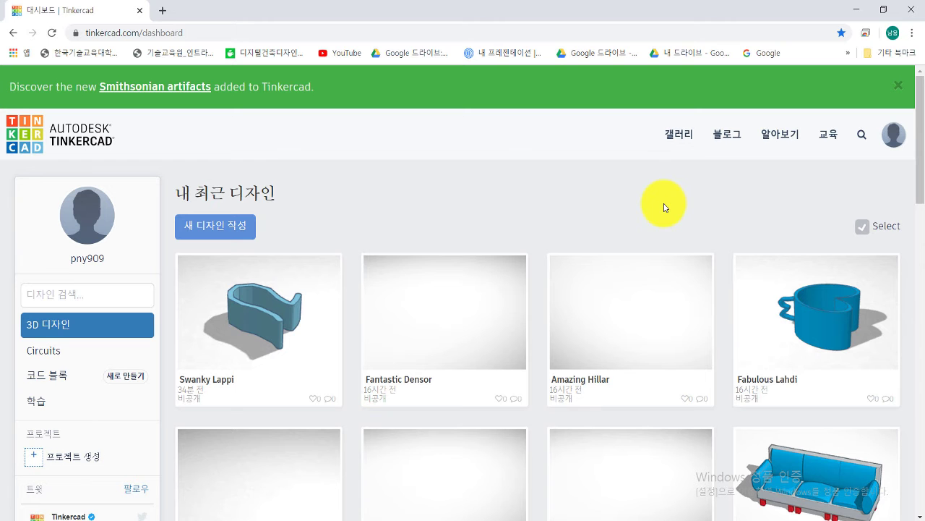
{"action": "left_click", "coordinate": [682, 139]}
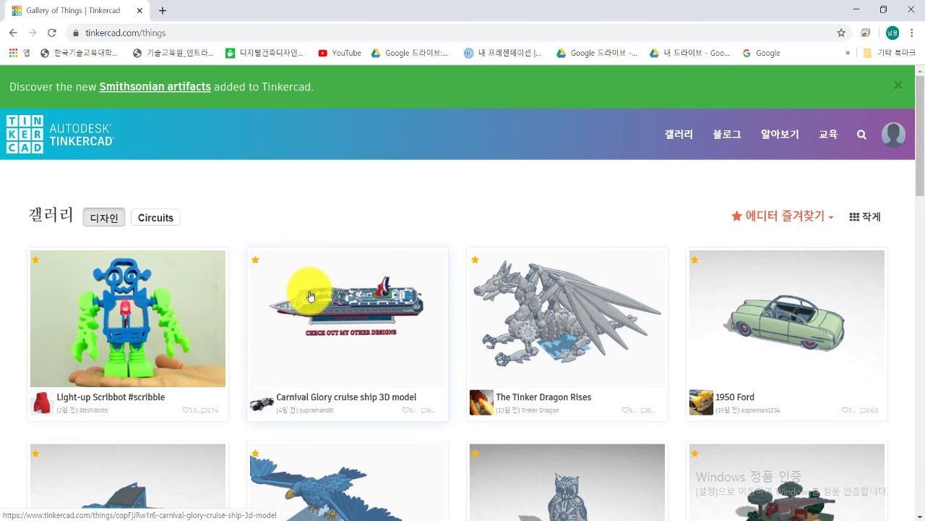
{"action": "scroll", "coordinate": [314, 302], "scroll_direction": "down", "scroll_amount": 1}
{"action": "scroll", "coordinate": [313, 302], "scroll_direction": "down", "scroll_amount": 5}
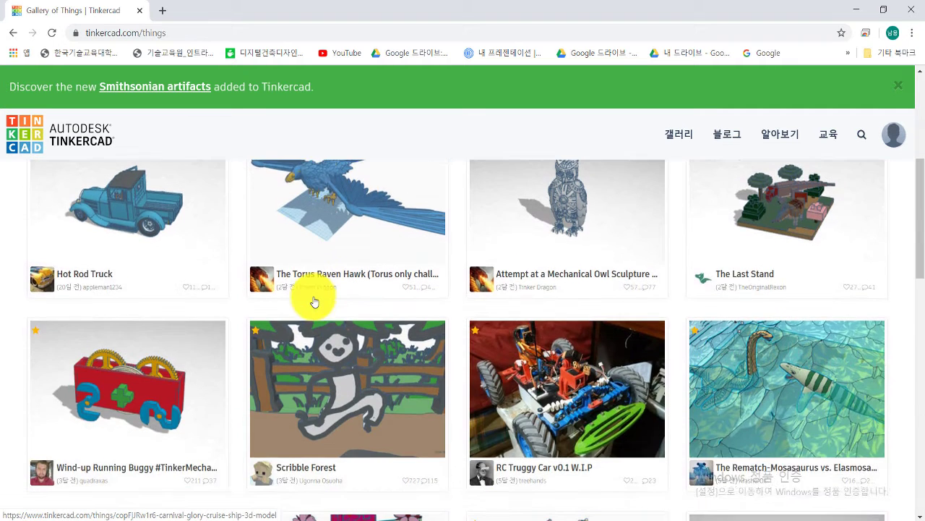
{"action": "scroll", "coordinate": [314, 302], "scroll_direction": "up", "scroll_amount": 4}
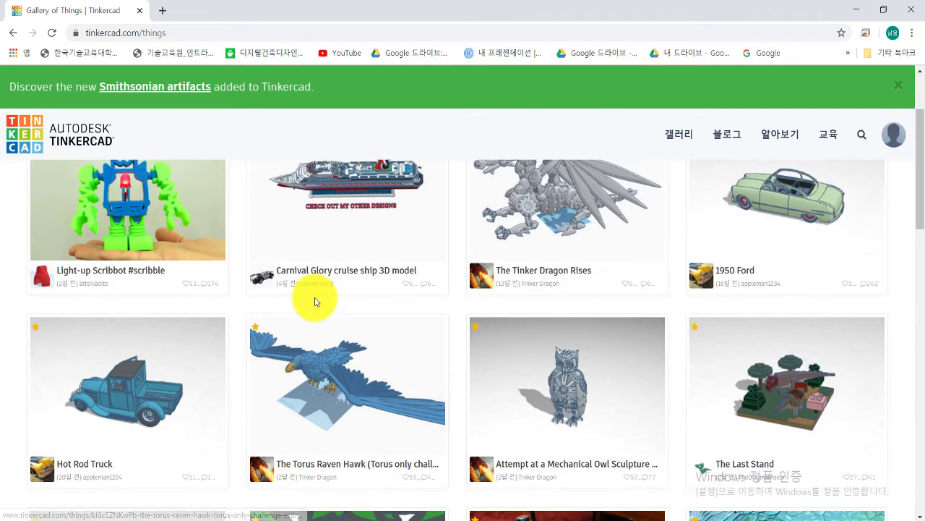
{"action": "left_click", "coordinate": [781, 209]}
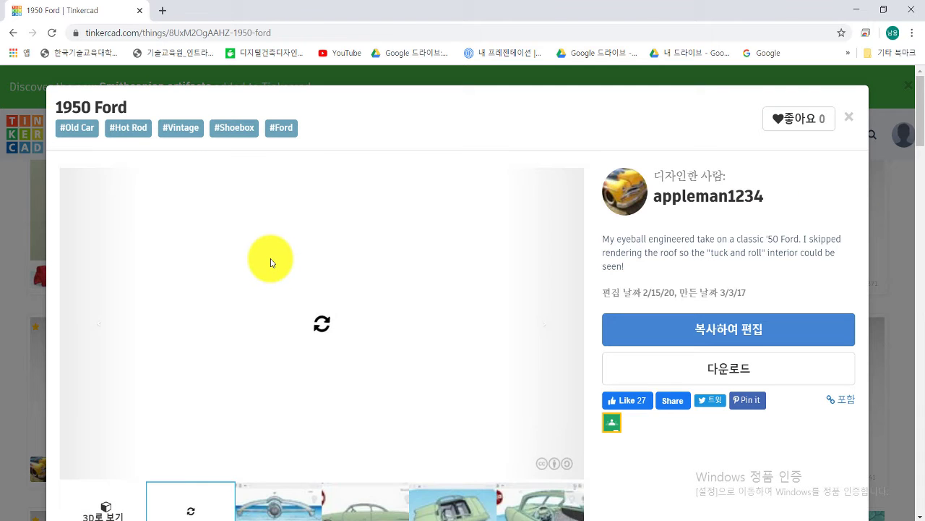
Step: Load the 1950 Ford's '3D로 보기' interactive view from the tile under the preview
{"action": "scroll", "coordinate": [270, 260], "scroll_direction": "down", "scroll_amount": 1}
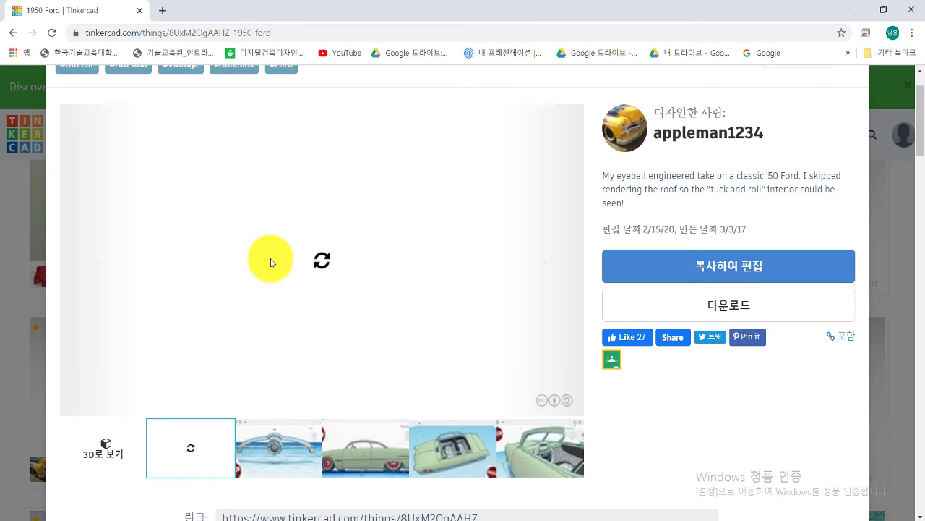
{"action": "scroll", "coordinate": [273, 263], "scroll_direction": "up", "scroll_amount": 1}
{"action": "scroll", "coordinate": [272, 263], "scroll_direction": "down", "scroll_amount": 1}
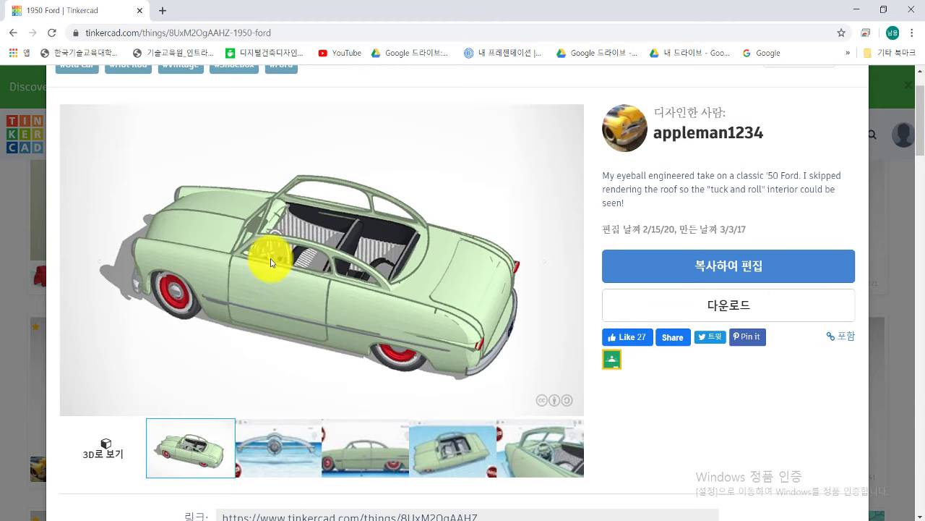
{"action": "right_click", "coordinate": [310, 297]}
{"action": "left_click", "coordinate": [274, 268]}
{"action": "scroll", "coordinate": [341, 289], "scroll_direction": "up", "scroll_amount": 1}
{"action": "scroll", "coordinate": [347, 295], "scroll_direction": "down", "scroll_amount": 1}
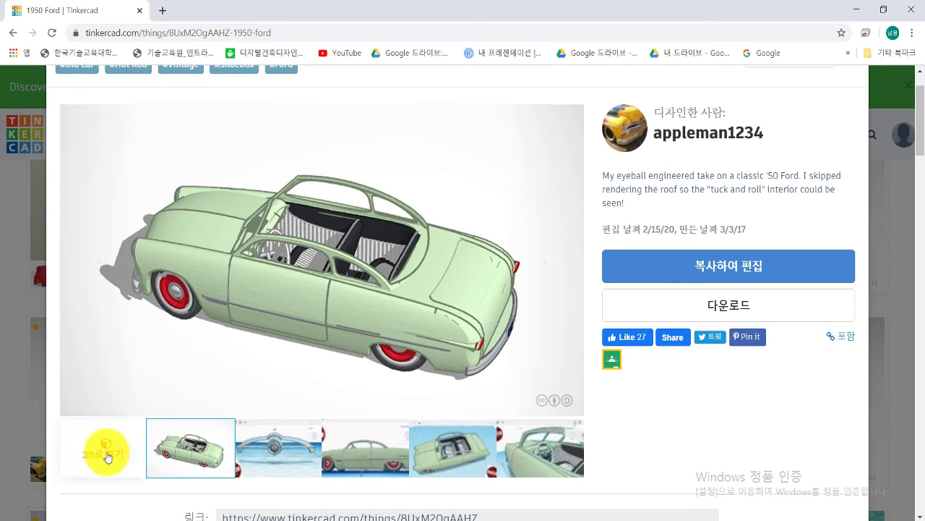
{"action": "left_click", "coordinate": [107, 457]}
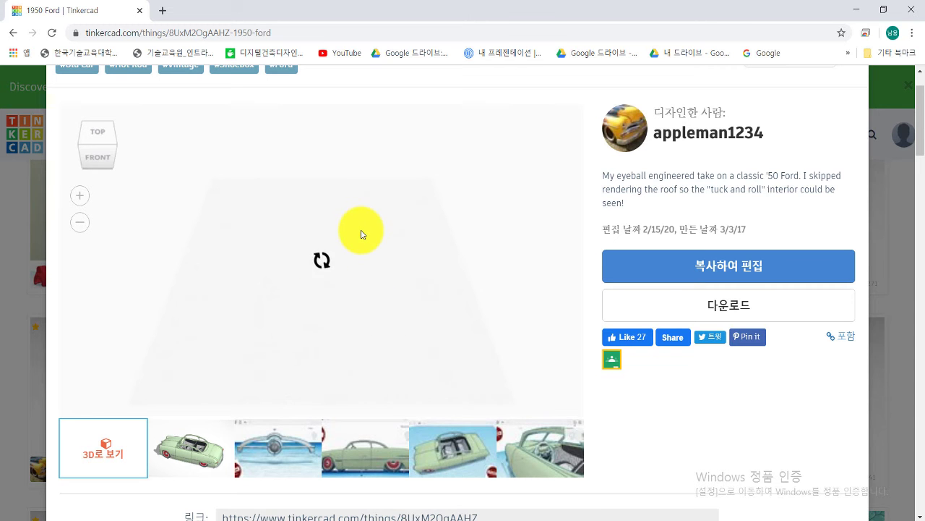
Step: Cycle through the 1950 Ford's preview pictures, ending on the steering wheel close-up
{"action": "scroll", "coordinate": [361, 240], "scroll_direction": "up", "scroll_amount": 1}
{"action": "scroll", "coordinate": [358, 246], "scroll_direction": "down", "scroll_amount": 1}
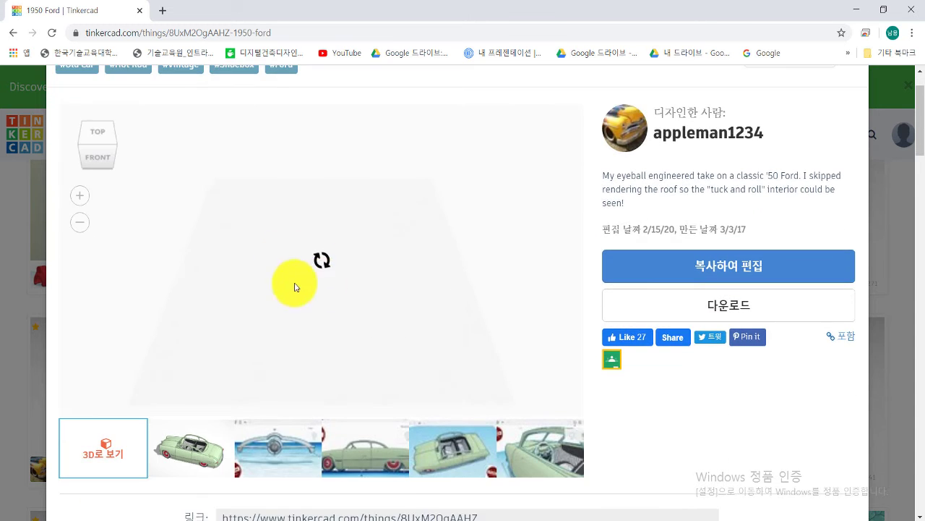
{"action": "scroll", "coordinate": [345, 255], "scroll_direction": "up", "scroll_amount": 1}
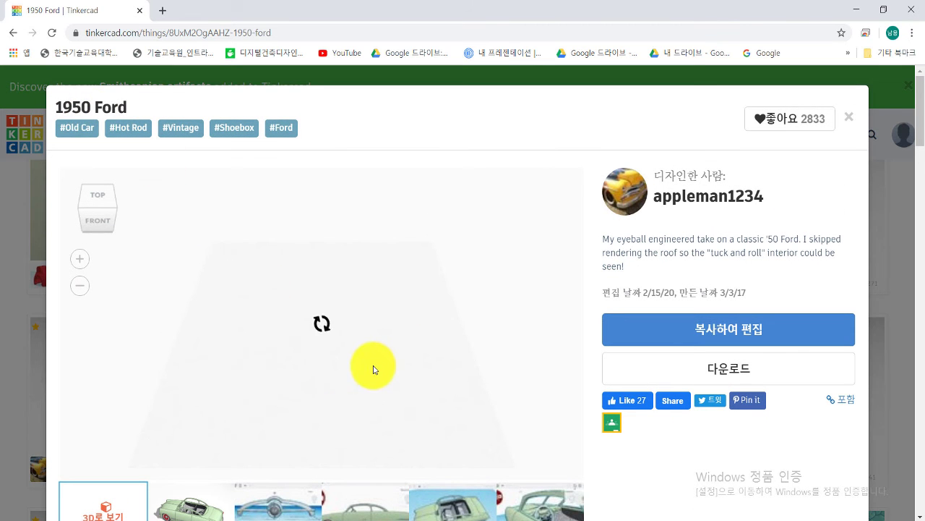
{"action": "scroll", "coordinate": [322, 322], "scroll_direction": "down", "scroll_amount": 1}
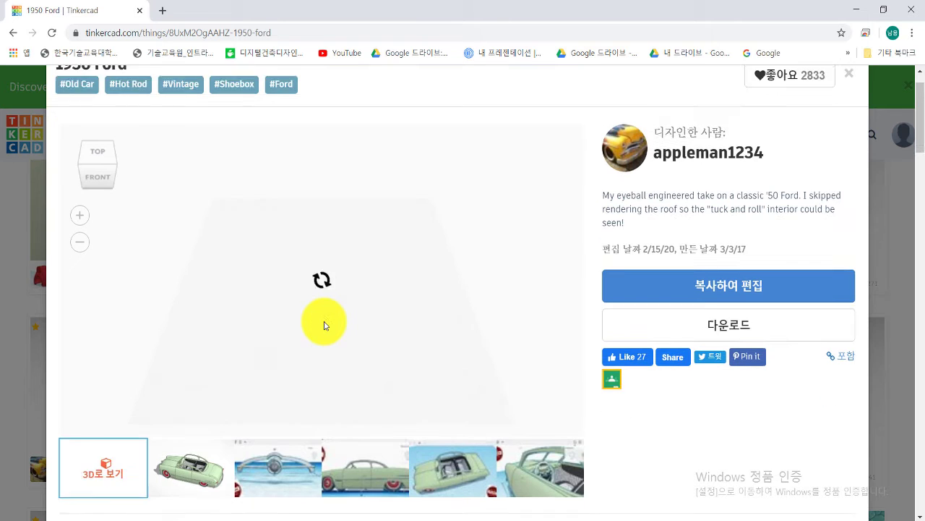
{"action": "left_click", "coordinate": [204, 446]}
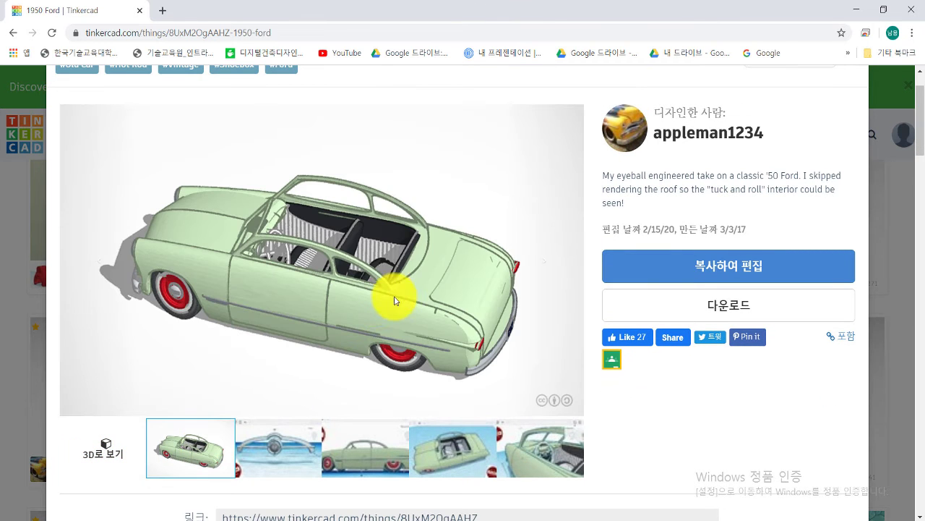
{"action": "left_click", "coordinate": [281, 444]}
{"action": "left_click", "coordinate": [387, 457]}
{"action": "left_click", "coordinate": [186, 444]}
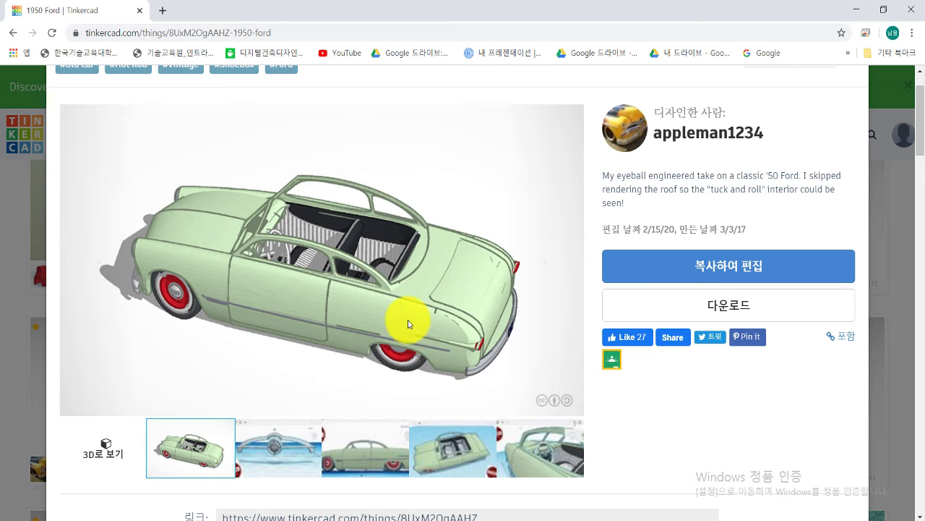
{"action": "left_click", "coordinate": [289, 444]}
{"action": "left_click", "coordinate": [376, 449]}
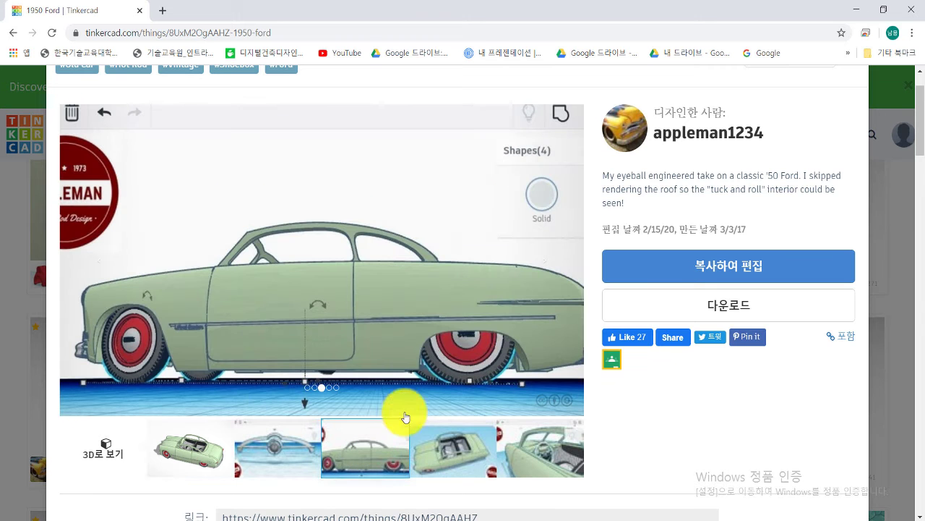
{"action": "left_click", "coordinate": [449, 446]}
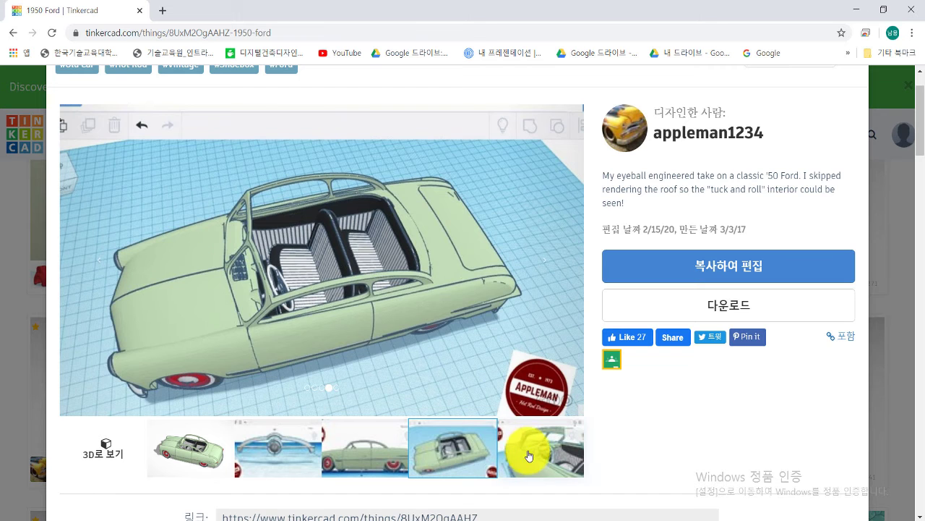
{"action": "left_click", "coordinate": [526, 456]}
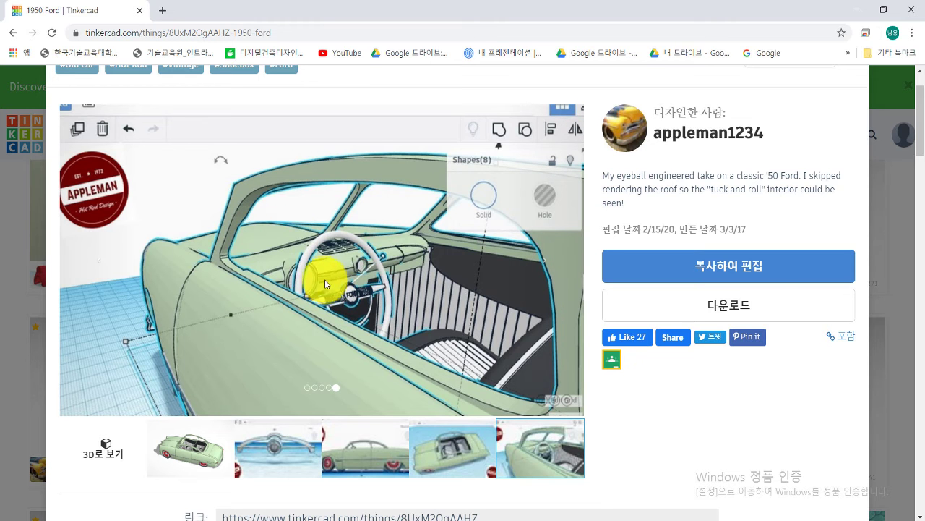
Step: Open the 1950 Ford's 3D printing download options, then close them
{"action": "left_click", "coordinate": [718, 307]}
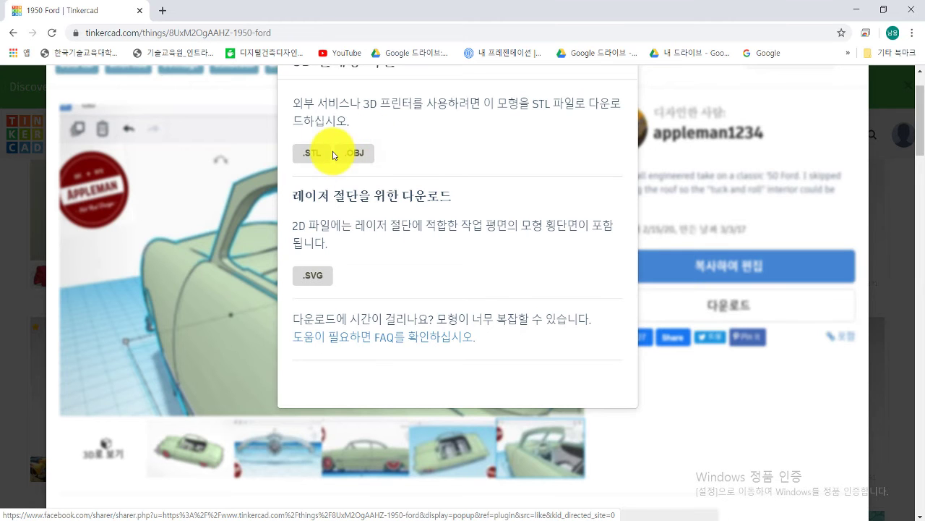
{"action": "scroll", "coordinate": [419, 161], "scroll_direction": "up", "scroll_amount": 1}
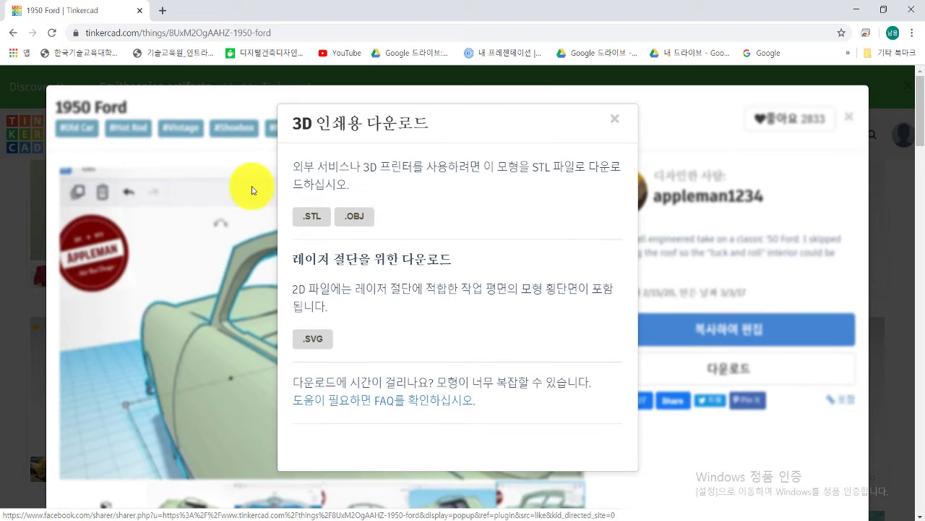
{"action": "left_click", "coordinate": [614, 121]}
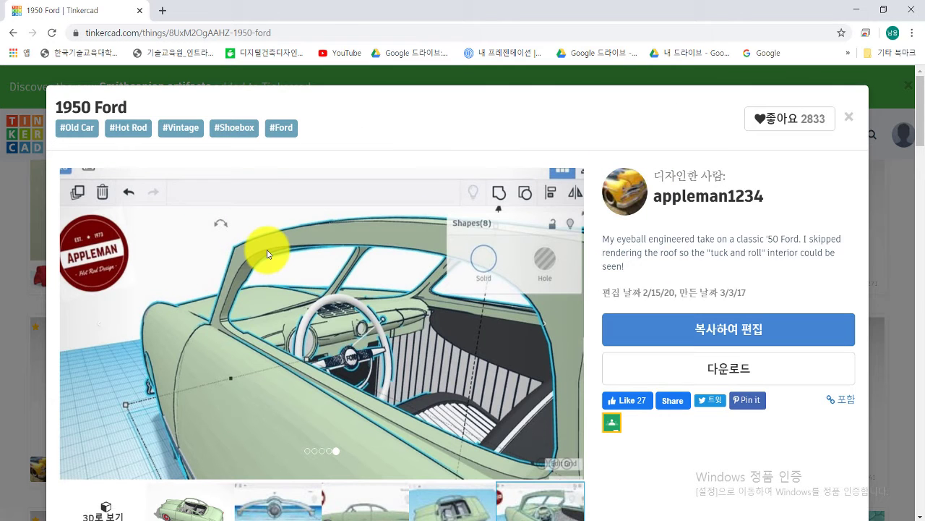
{"action": "scroll", "coordinate": [267, 252], "scroll_direction": "down", "scroll_amount": 1}
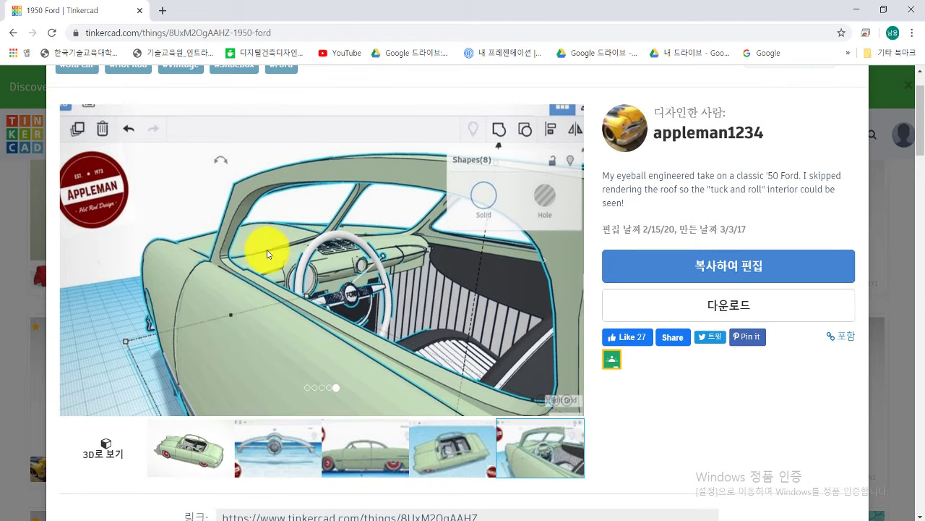
Step: Load the 1950 Ford's 3D view, then close the preview to return to the gallery
{"action": "left_click", "coordinate": [108, 446]}
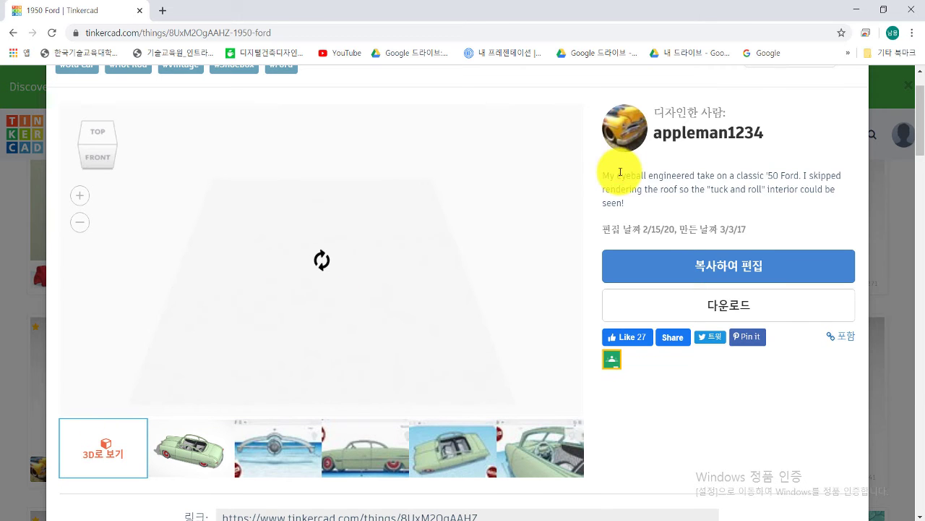
{"action": "scroll", "coordinate": [790, 163], "scroll_direction": "up", "scroll_amount": 1}
{"action": "left_click", "coordinate": [852, 121]}
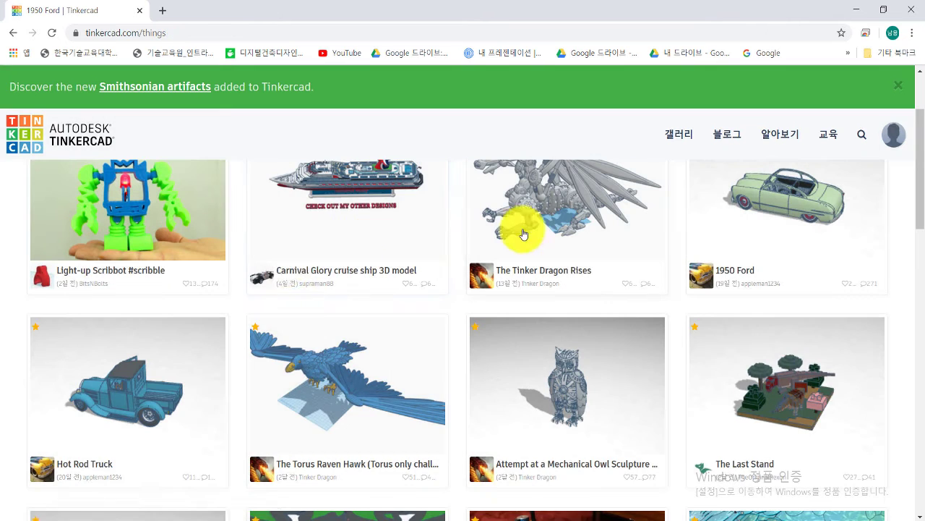
{"action": "scroll", "coordinate": [285, 262], "scroll_direction": "up", "scroll_amount": 1}
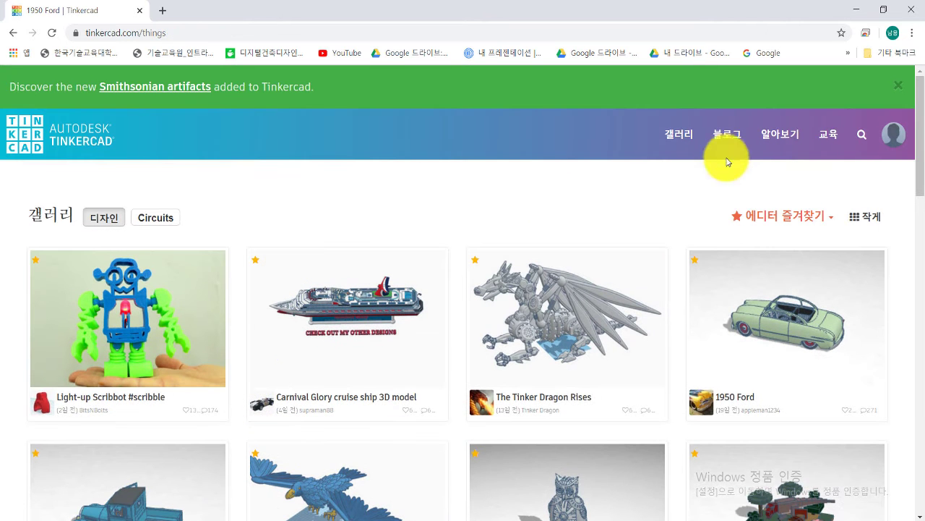
Step: Return to the dashboard via the Tinkercad logo, opening and closing the account menu
{"action": "left_click", "coordinate": [79, 145]}
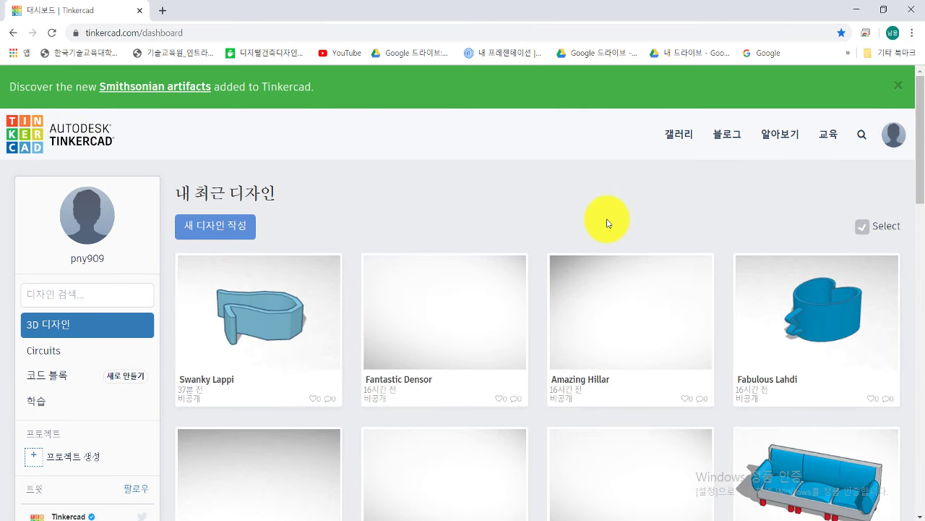
{"action": "left_click", "coordinate": [893, 139]}
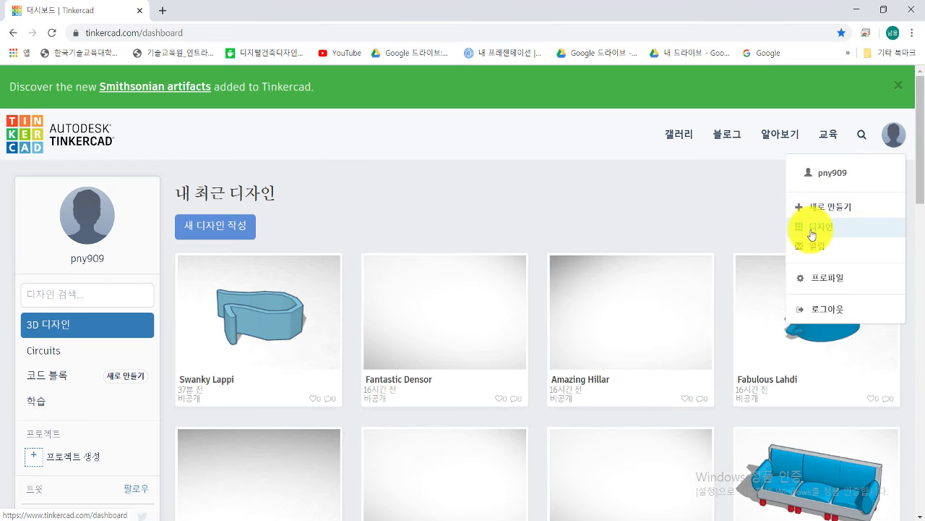
{"action": "left_click", "coordinate": [404, 212]}
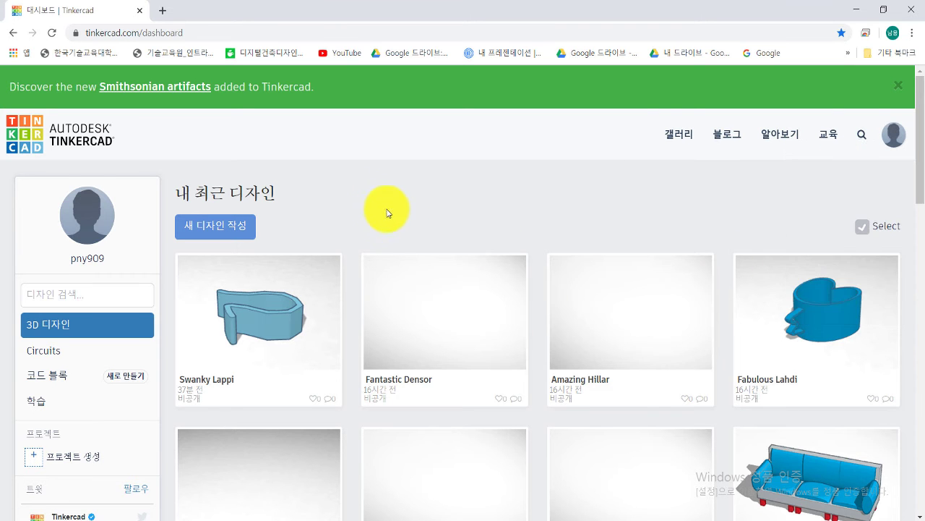
{"action": "scroll", "coordinate": [355, 210], "scroll_direction": "down", "scroll_amount": 1}
{"action": "scroll", "coordinate": [335, 207], "scroll_direction": "up", "scroll_amount": 1}
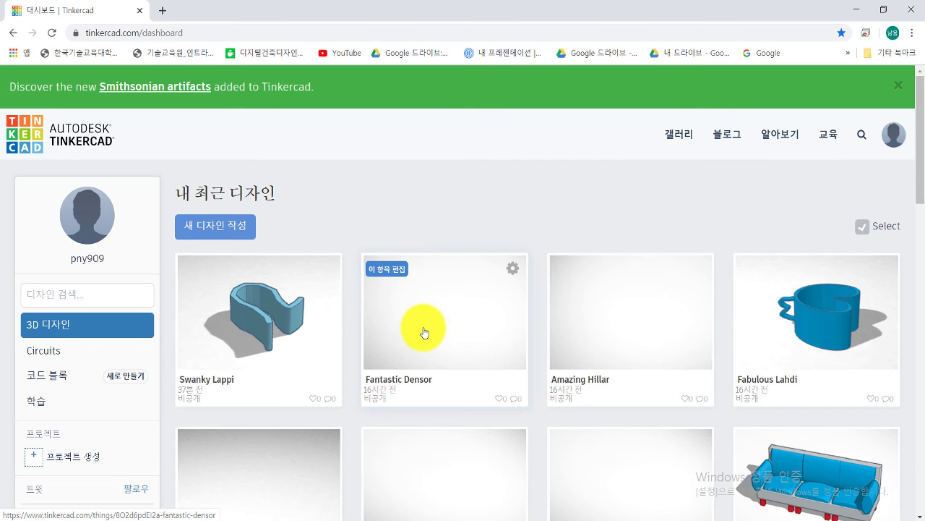
Step: Create a new design with 새 디자인 작성, producing Spectacular Jaban-Inari
{"action": "left_click", "coordinate": [225, 230]}
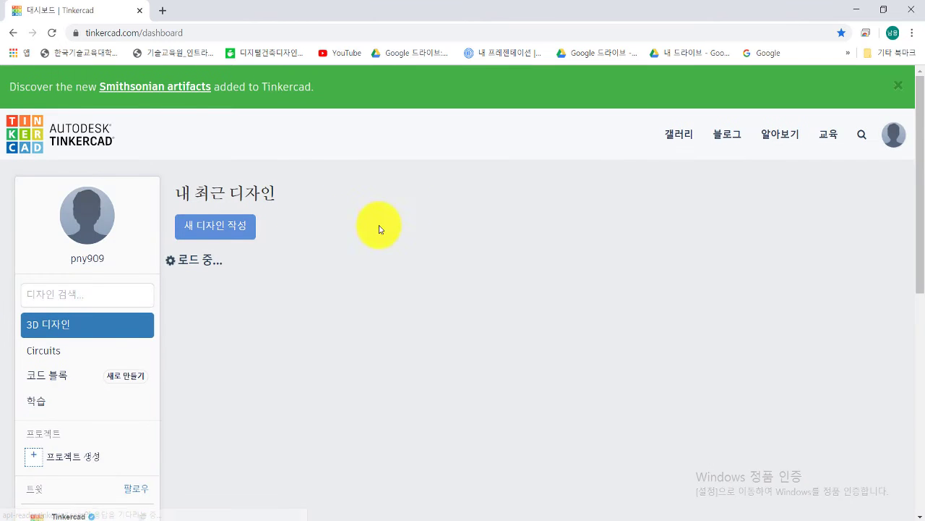
{"action": "mouse_move", "coordinate": [379, 264]}
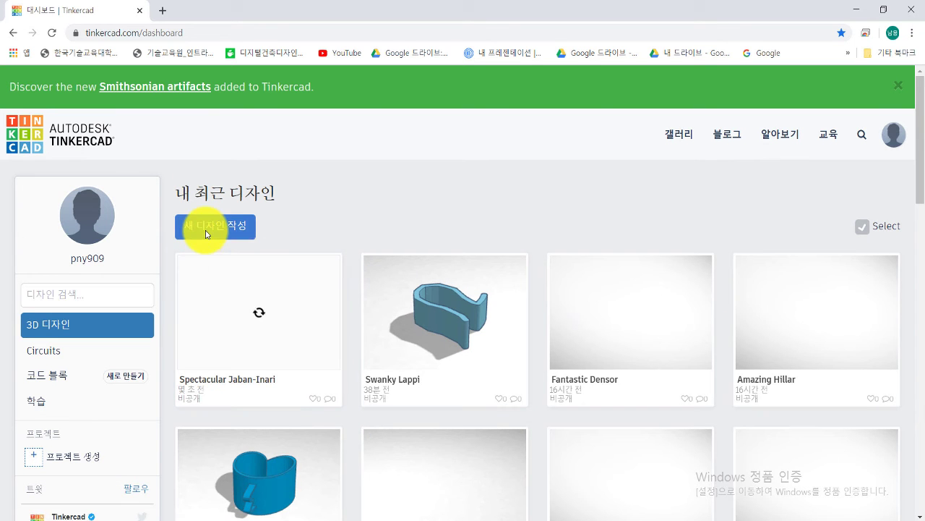
Step: Create another new design, Epic Bojo-Allis, with an empty workplane
{"action": "left_click", "coordinate": [228, 228]}
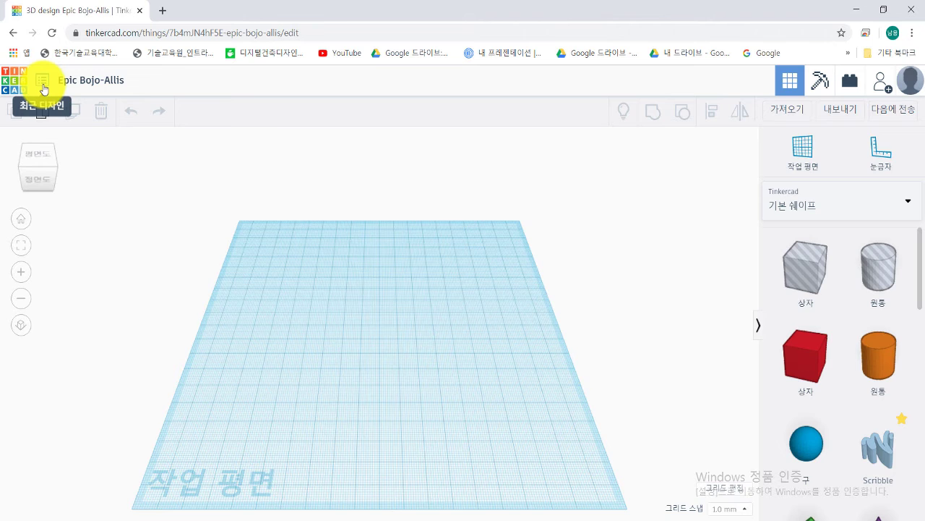
Step: Open the 내 설계 list and scroll past Epic Bojo-Allis, Spectacular Jaban-Inari and Swanky Lappi
{"action": "left_click", "coordinate": [43, 89]}
{"action": "left_click", "coordinate": [663, 144]}
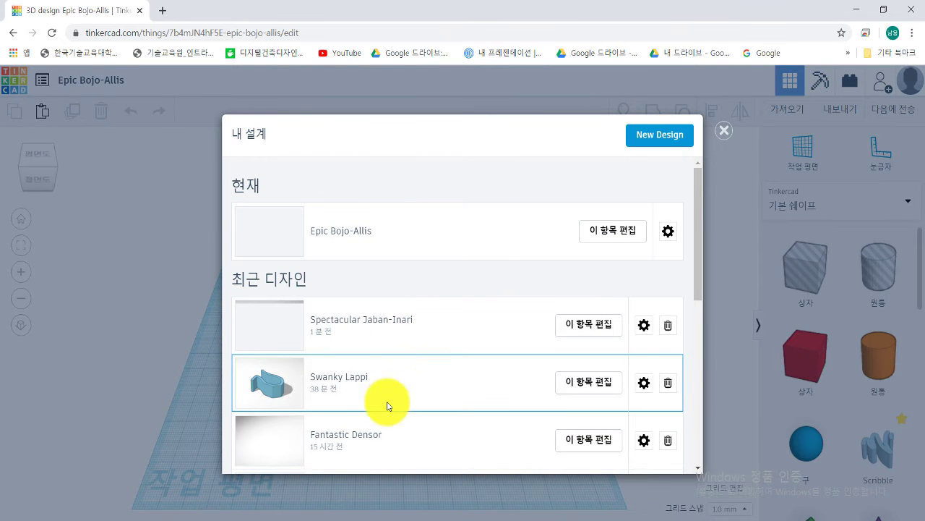
{"action": "scroll", "coordinate": [391, 390], "scroll_direction": "down", "scroll_amount": 3}
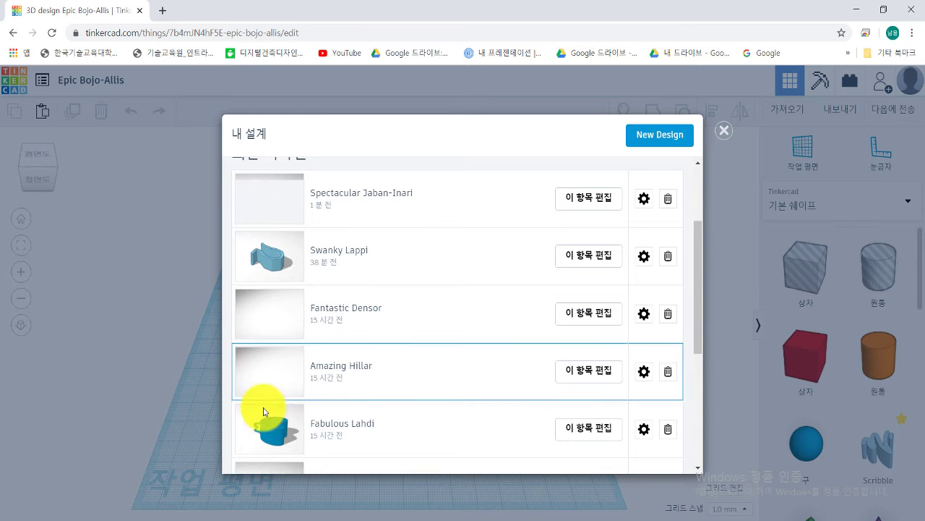
{"action": "scroll", "coordinate": [258, 387], "scroll_direction": "up", "scroll_amount": 2}
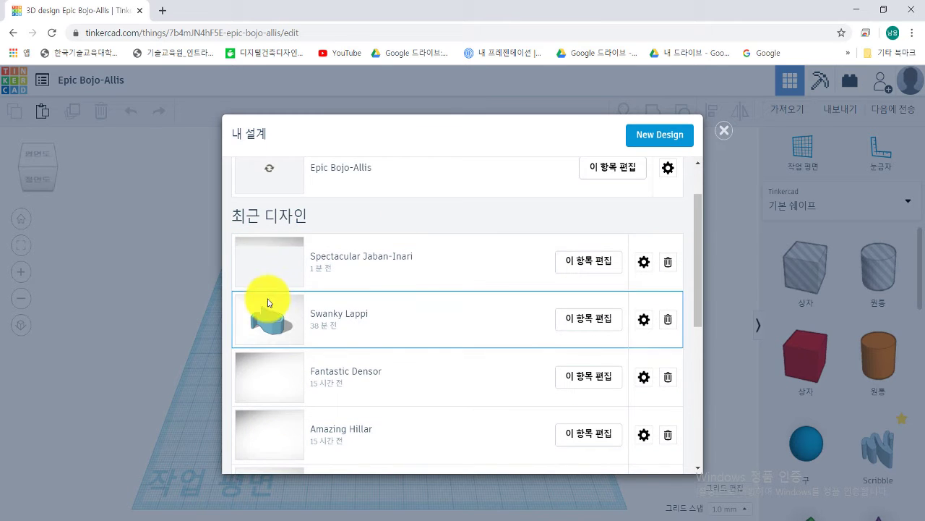
{"action": "scroll", "coordinate": [266, 300], "scroll_direction": "down", "scroll_amount": 4}
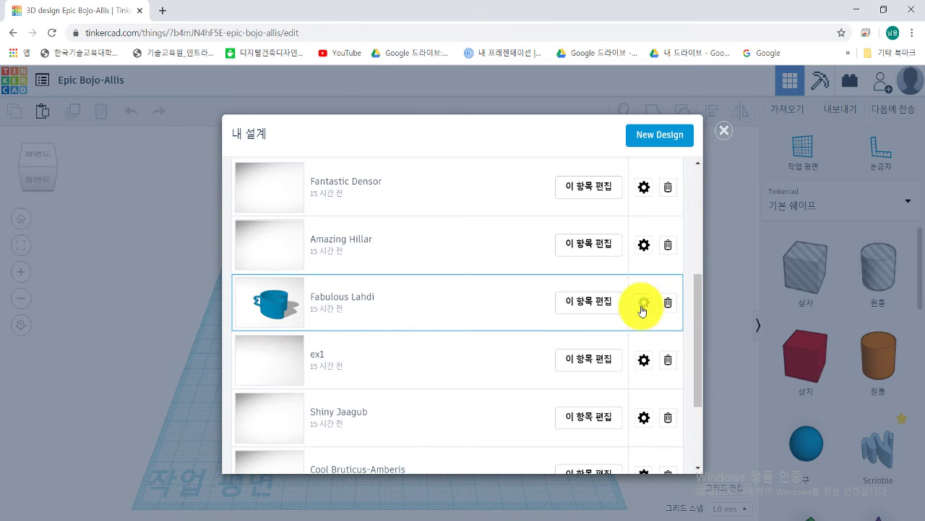
Step: Check Fabulous Lahdi's properties, keeping the Attribution-ShareAlike 3.0 license, then close the designs list
{"action": "left_click", "coordinate": [643, 310]}
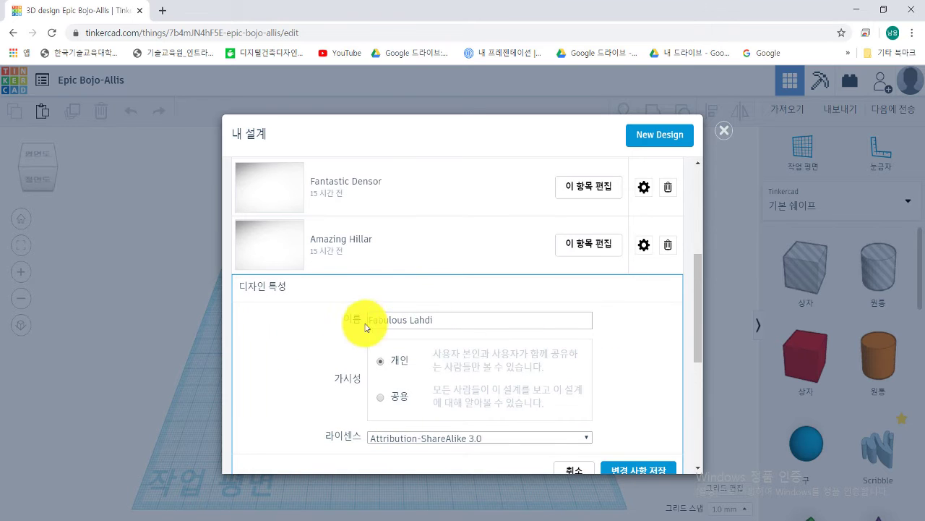
{"action": "scroll", "coordinate": [311, 329], "scroll_direction": "down", "scroll_amount": 1}
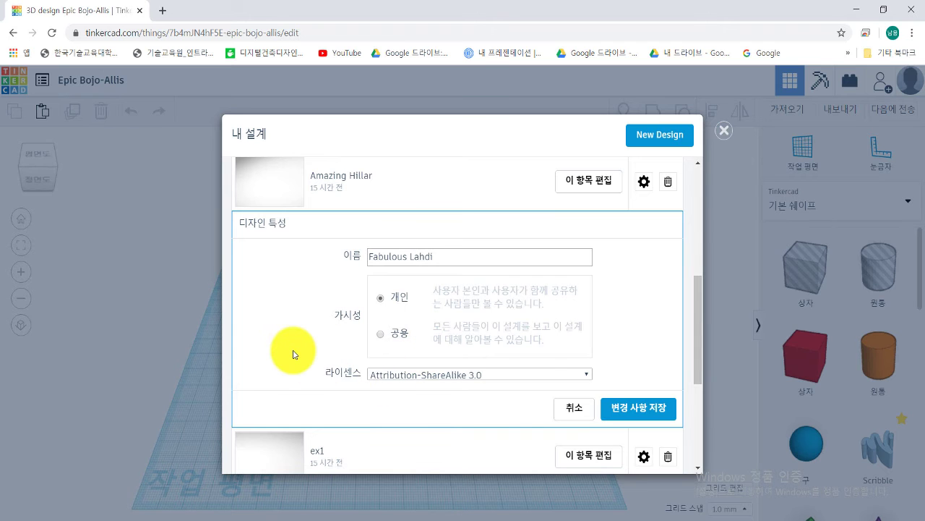
{"action": "left_click", "coordinate": [498, 375]}
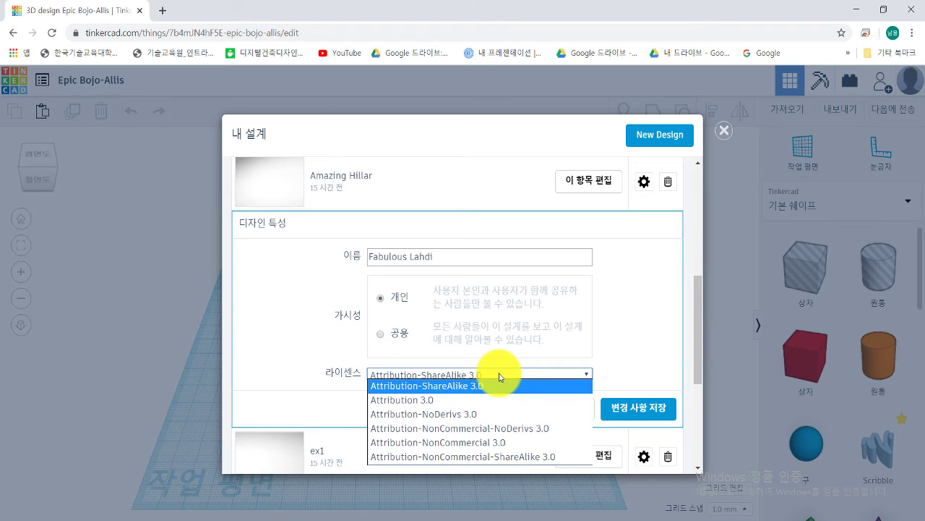
{"action": "left_click", "coordinate": [269, 300]}
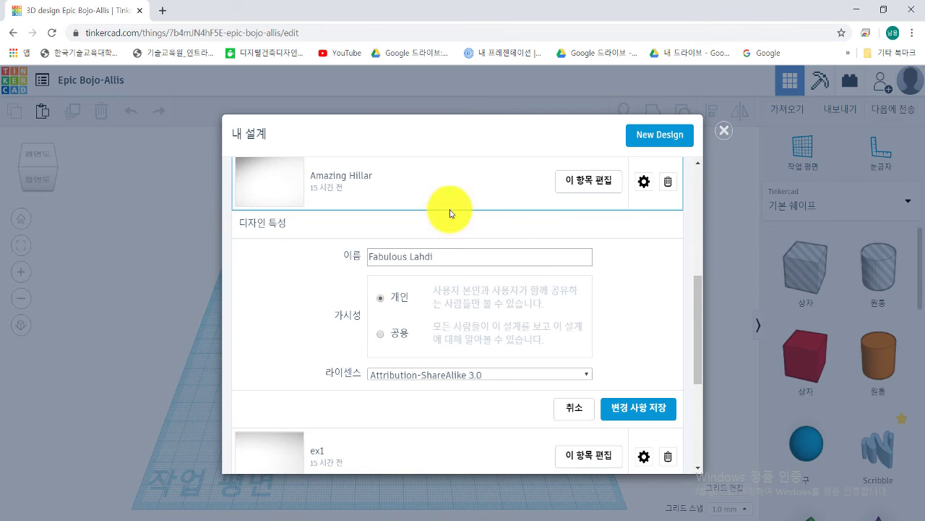
{"action": "left_click", "coordinate": [723, 135]}
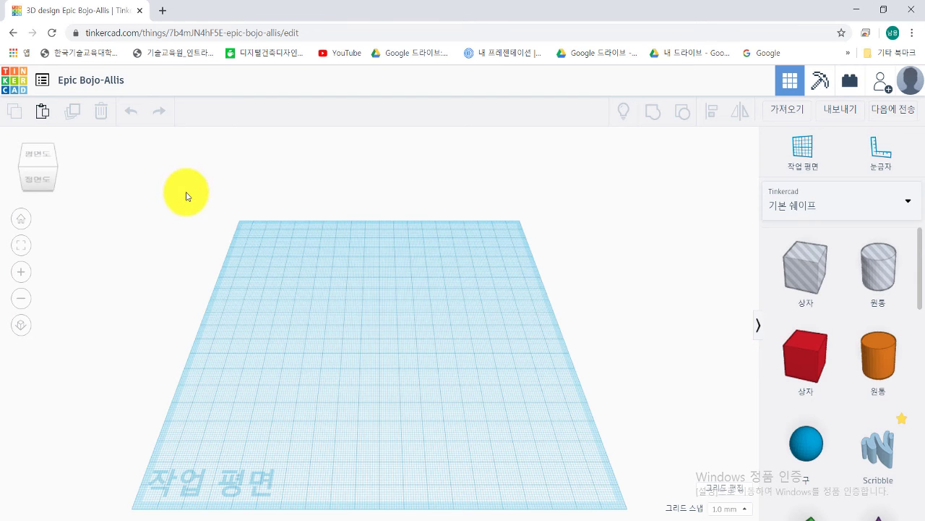
Step: Rename the design ex1 and drop a red box in the middle of the workplane
{"action": "left_click", "coordinate": [89, 81]}
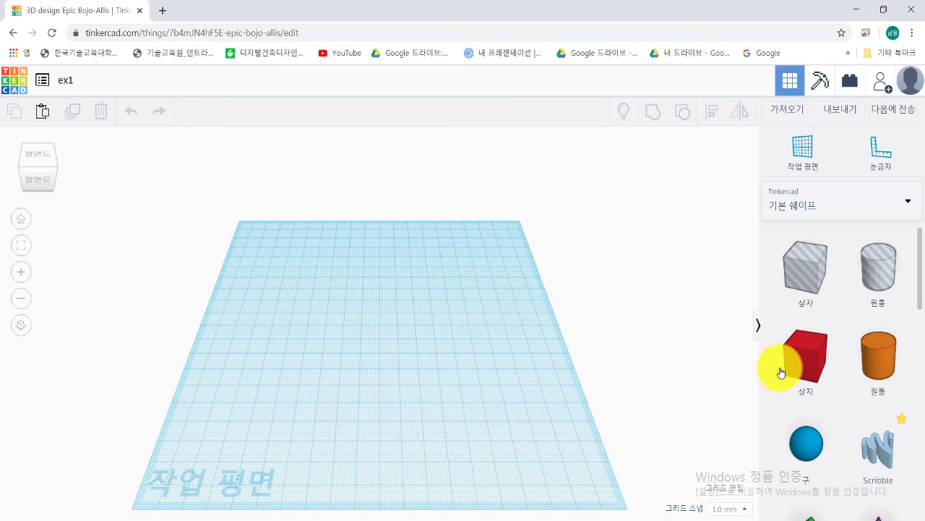
{"action": "left_click_drag", "start_coordinate": [803, 365], "coordinate": [372, 369]}
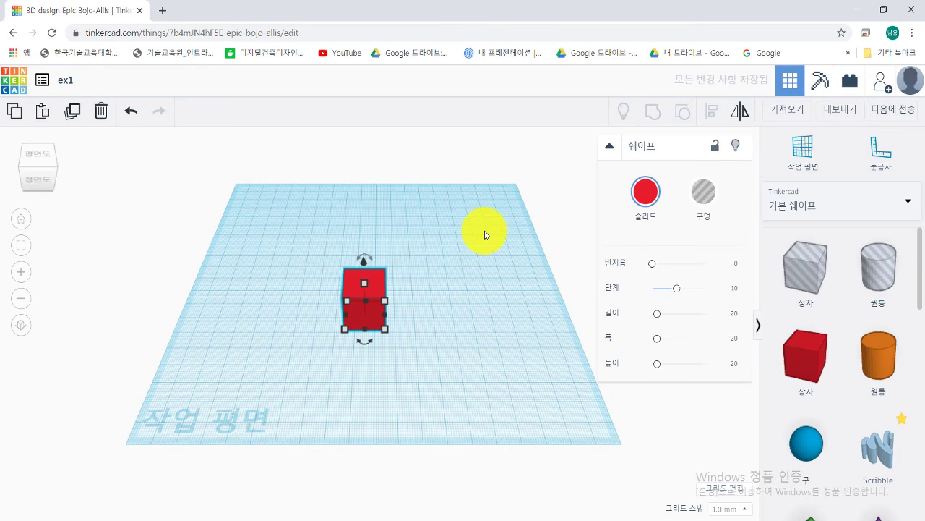
{"action": "left_click", "coordinate": [487, 236]}
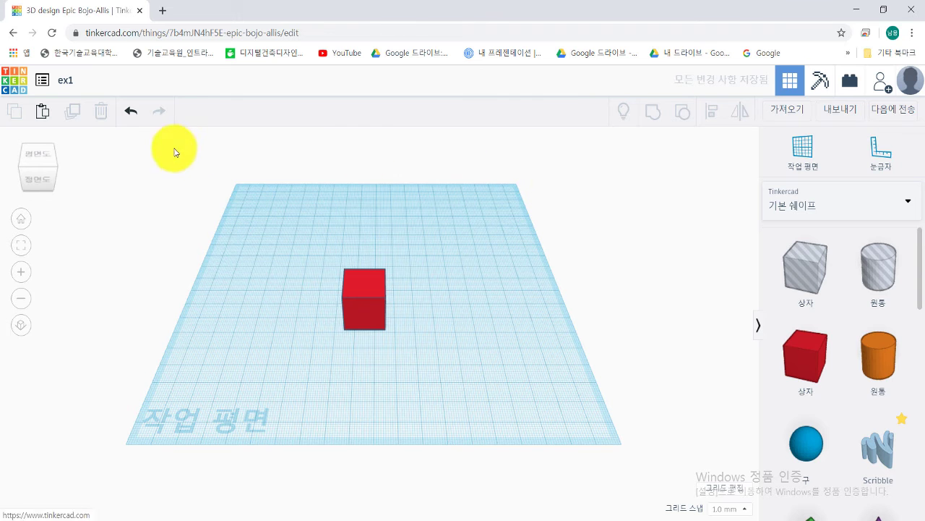
Step: Select and deselect the red box, then pan the view down and left
{"action": "left_click", "coordinate": [365, 296]}
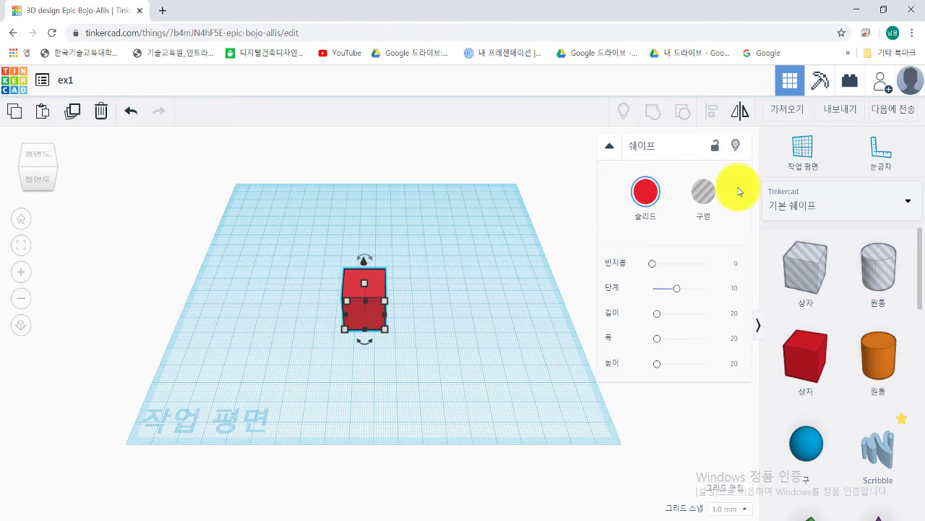
{"action": "left_click", "coordinate": [453, 259]}
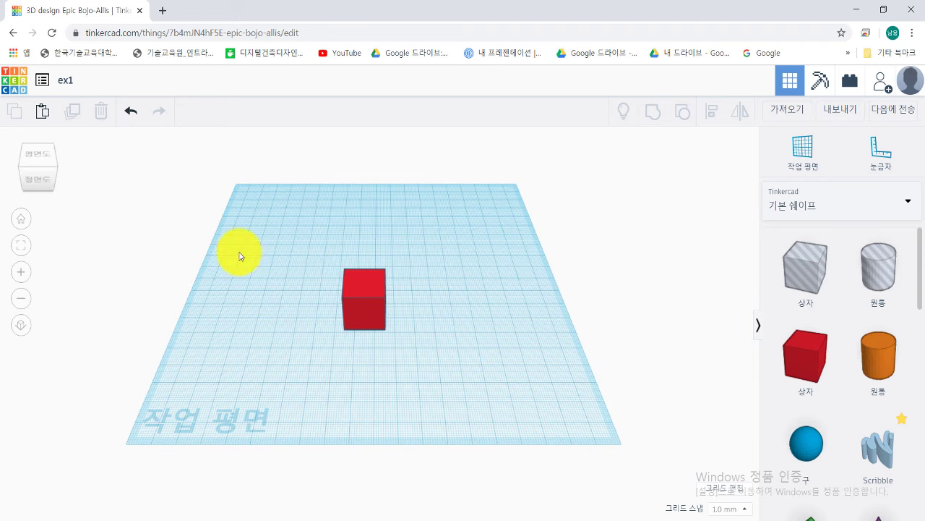
{"action": "left_click", "coordinate": [349, 292]}
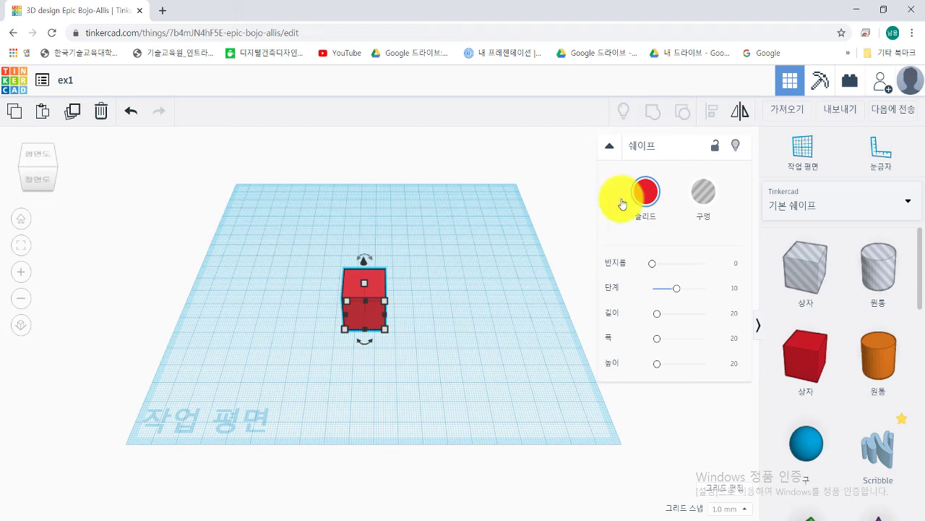
{"action": "left_click", "coordinate": [469, 259]}
{"action": "middle_click_drag", "start_coordinate": [469, 259], "coordinate": [469, 289]}
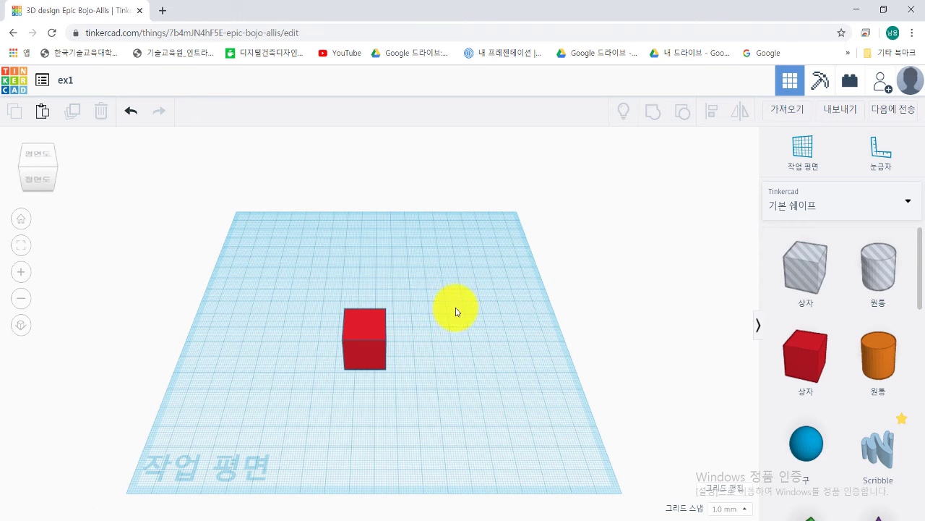
{"action": "middle_click_drag", "start_coordinate": [455, 315], "coordinate": [417, 339]}
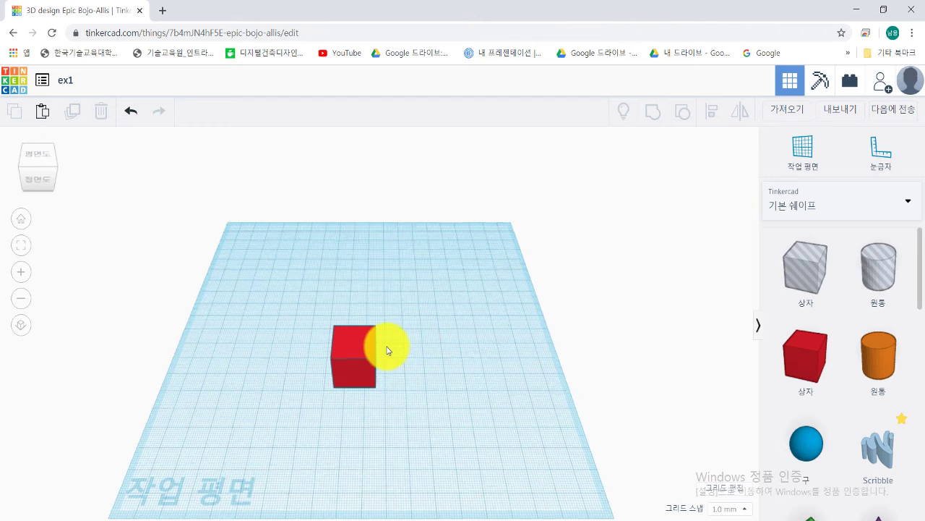
{"action": "scroll", "coordinate": [388, 351], "scroll_direction": "up", "scroll_amount": 5}
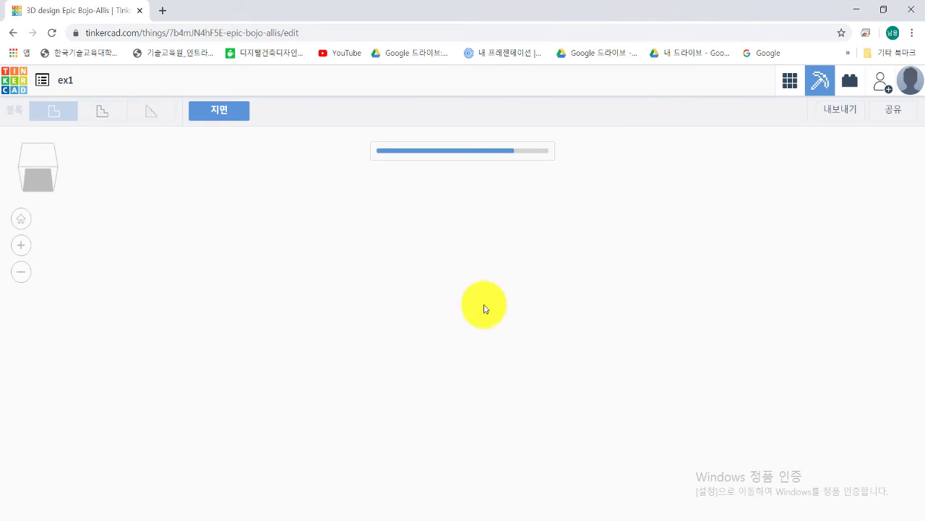
Step: Pan and zoom around the red box's block model, then go back to 3D design view
{"action": "middle_click_drag", "start_coordinate": [435, 365], "coordinate": [365, 353]}
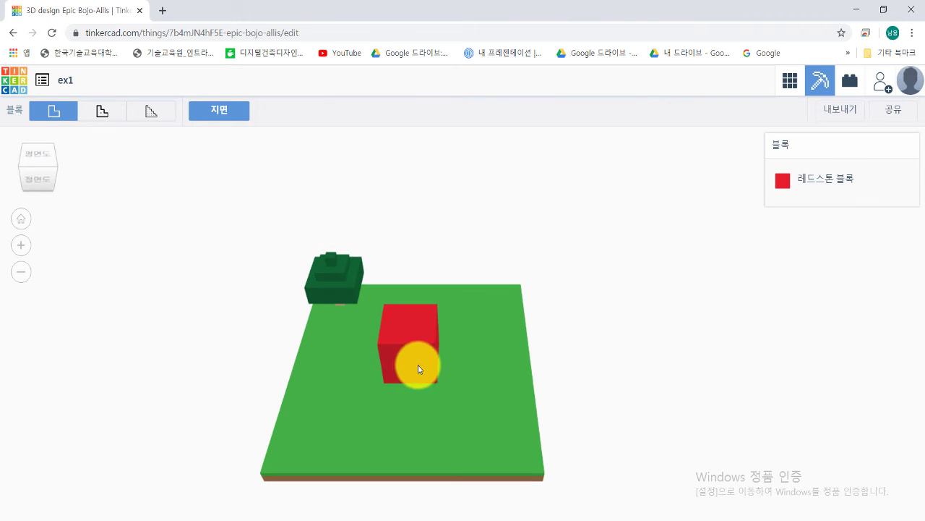
{"action": "scroll", "coordinate": [417, 366], "scroll_direction": "up", "scroll_amount": 5}
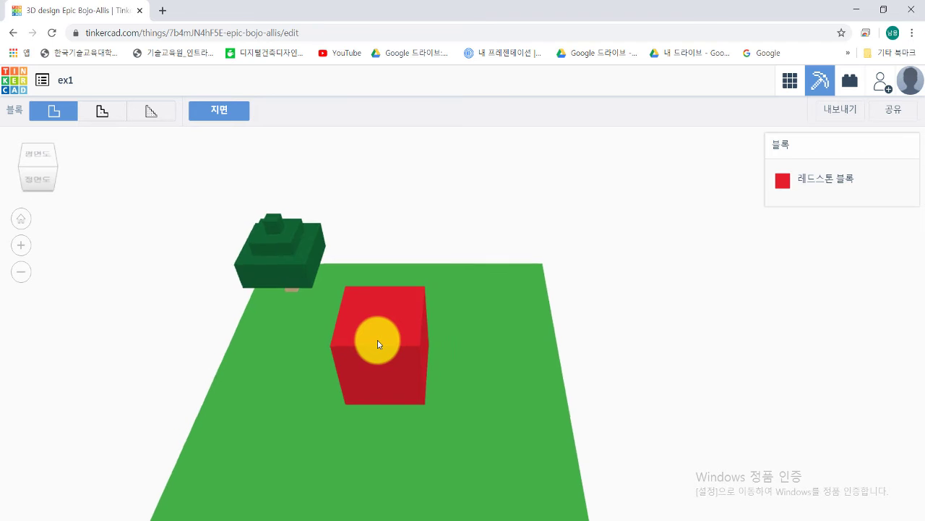
{"action": "scroll", "coordinate": [378, 340], "scroll_direction": "down", "scroll_amount": 5}
{"action": "scroll", "coordinate": [405, 358], "scroll_direction": "up", "scroll_amount": 5}
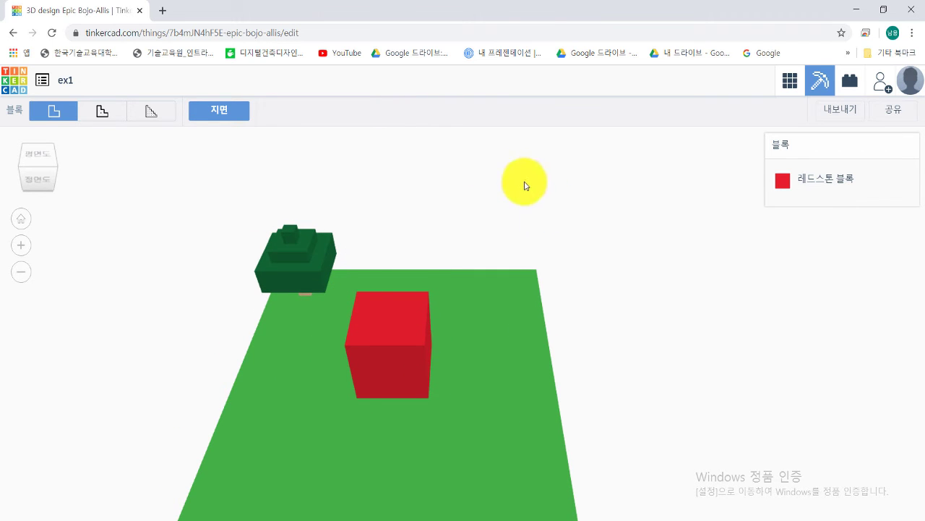
{"action": "left_click", "coordinate": [789, 79]}
{"action": "scroll", "coordinate": [462, 283], "scroll_direction": "down", "scroll_amount": 2}
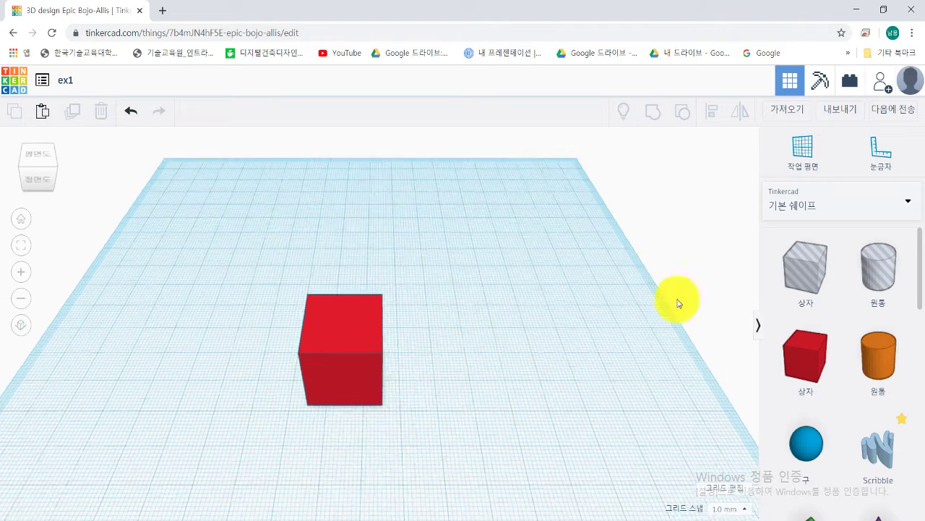
Step: Switch the library to 기본 쉐이프 (Basic Shapes) and drag a Scribble onto the workplane
{"action": "left_click", "coordinate": [816, 210]}
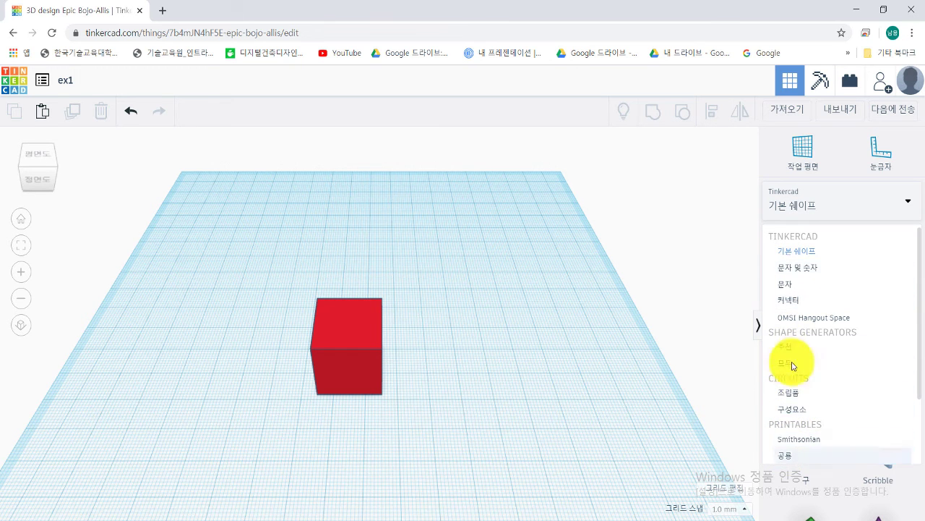
{"action": "left_click", "coordinate": [797, 253]}
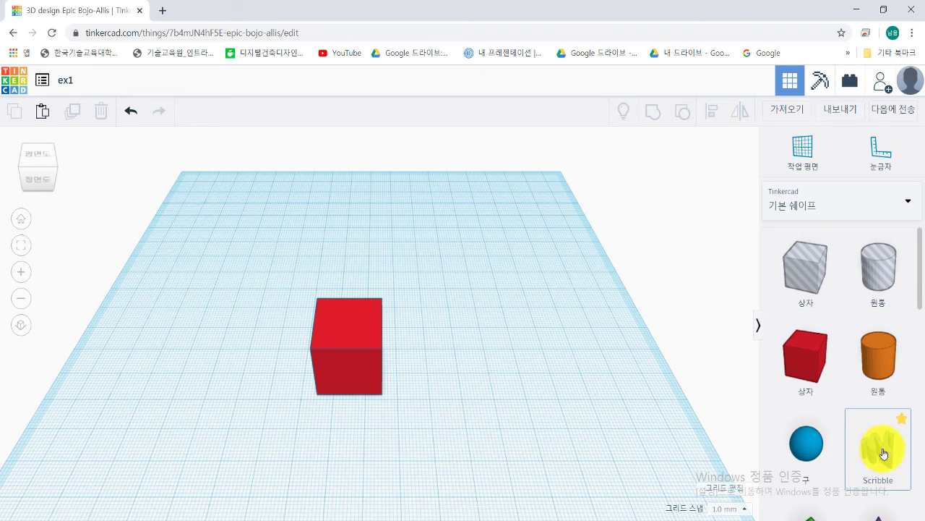
{"action": "mouse_move", "coordinate": [880, 452]}
{"action": "left_mouse_down"}
{"action": "mouse_move", "coordinate": [704, 427]}
{"action": "mouse_move", "coordinate": [416, 229]}
{"action": "mouse_move", "coordinate": [419, 310]}
{"action": "mouse_move", "coordinate": [425, 292]}
{"action": "left_mouse_up"}
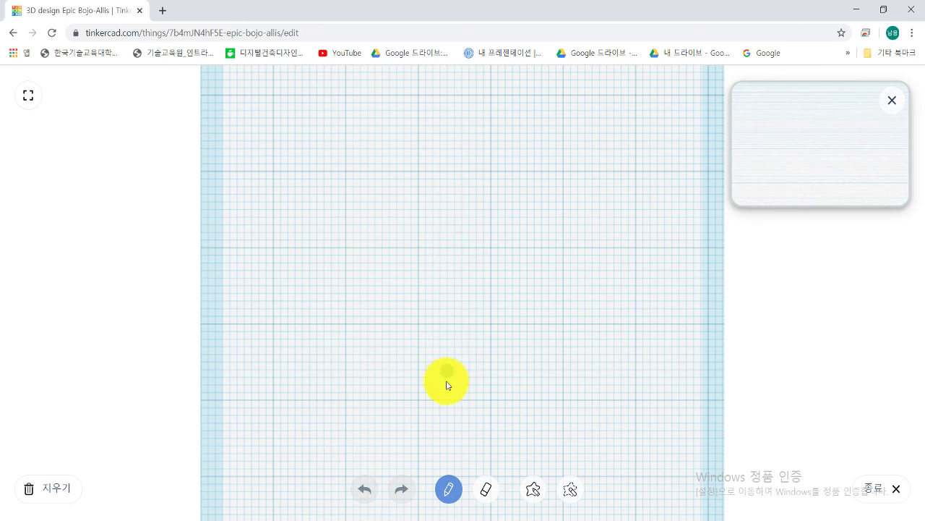
Step: Sketch a closed freehand loop in the Scribble editor, finish with 종료, and zoom in
{"action": "left_click_drag", "start_coordinate": [427, 375], "coordinate": [376, 305]}
{"action": "mouse_move", "coordinate": [412, 273]}
{"action": "left_mouse_down"}
{"action": "mouse_move", "coordinate": [415, 225]}
{"action": "mouse_move", "coordinate": [482, 165]}
{"action": "mouse_move", "coordinate": [542, 215]}
{"action": "mouse_move", "coordinate": [625, 260]}
{"action": "mouse_move", "coordinate": [506, 318]}
{"action": "mouse_move", "coordinate": [487, 398]}
{"action": "mouse_move", "coordinate": [454, 395]}
{"action": "left_mouse_up"}
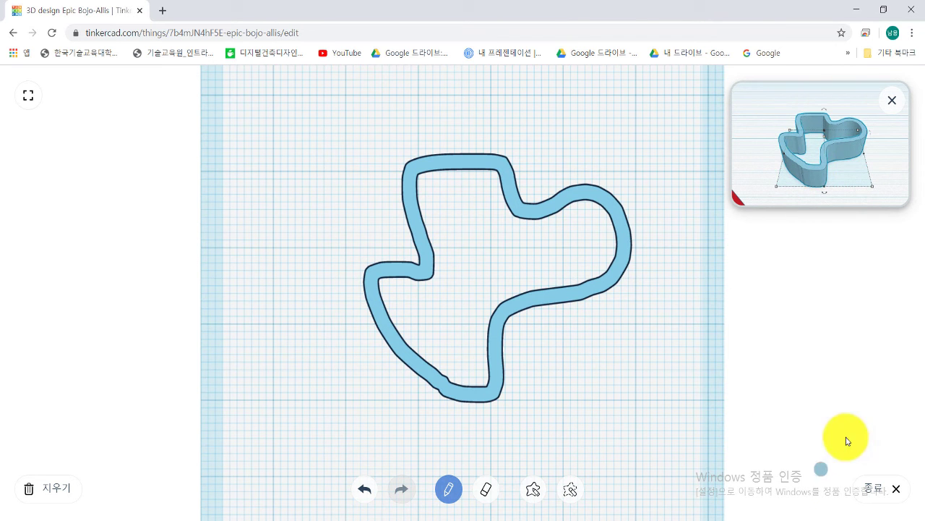
{"action": "left_click", "coordinate": [875, 491]}
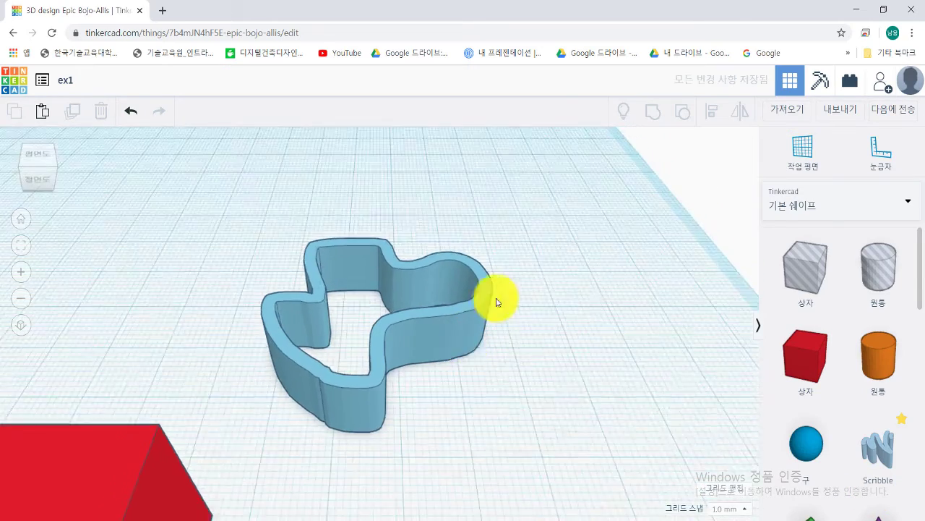
{"action": "scroll", "coordinate": [408, 323], "scroll_direction": "up", "scroll_amount": 5}
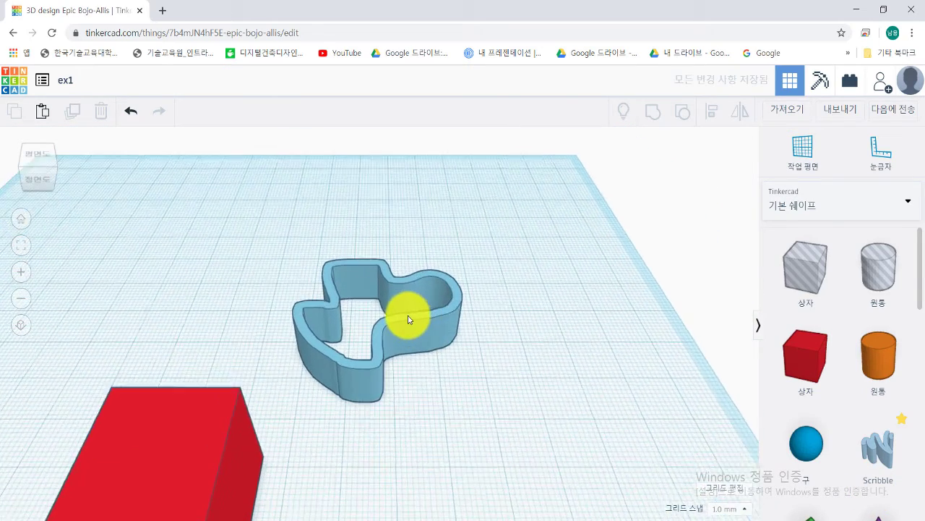
Step: Show ex1 as blocks at the finest resolution and orbit around the model
{"action": "left_click", "coordinate": [817, 93]}
{"action": "scroll", "coordinate": [444, 331], "scroll_direction": "up", "scroll_amount": 5}
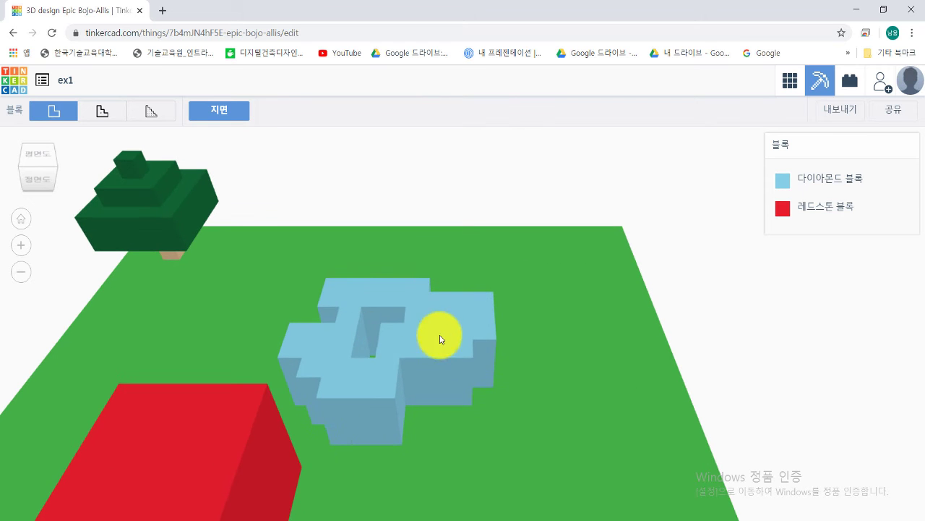
{"action": "left_click", "coordinate": [103, 112]}
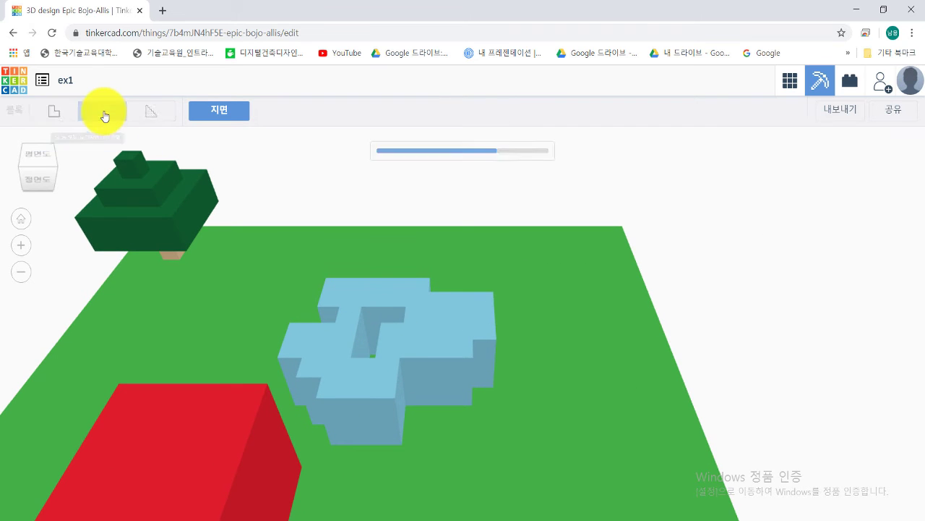
{"action": "left_click", "coordinate": [146, 113]}
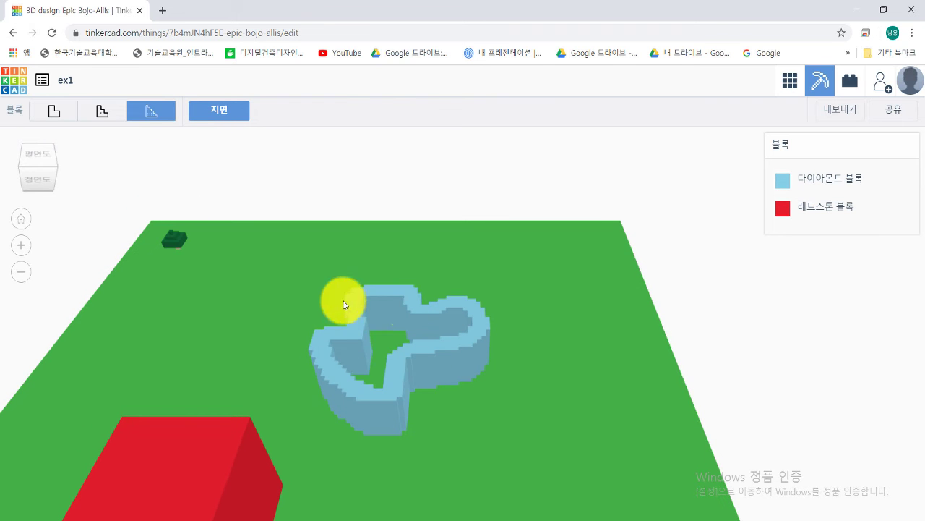
{"action": "right_click_drag", "start_coordinate": [418, 378], "coordinate": [354, 356]}
{"action": "scroll", "coordinate": [353, 351], "scroll_direction": "up", "scroll_amount": 5}
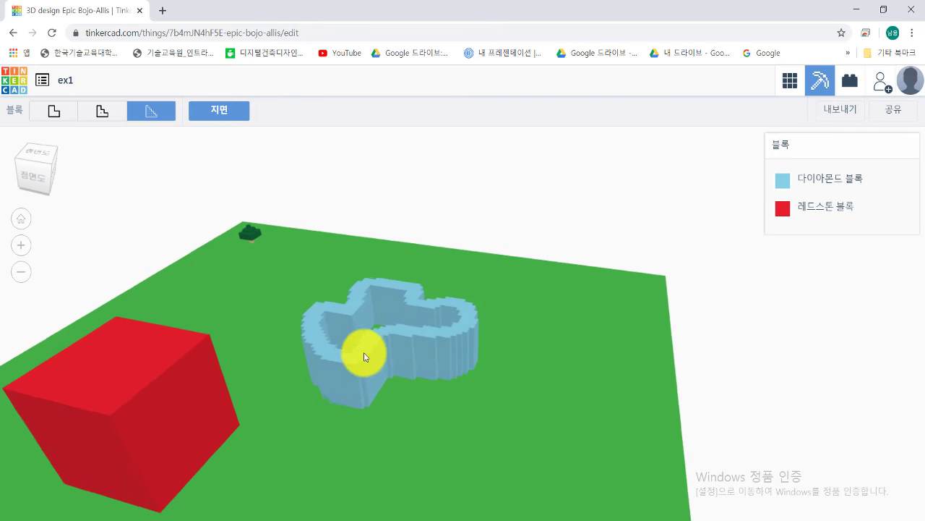
{"action": "scroll", "coordinate": [366, 343], "scroll_direction": "down", "scroll_amount": 3}
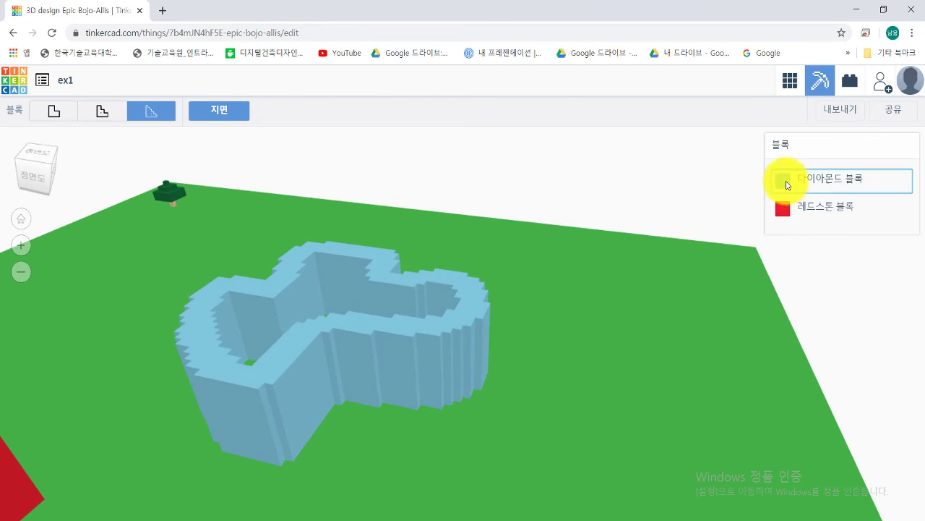
{"action": "right_click_drag", "start_coordinate": [403, 376], "coordinate": [167, 389]}
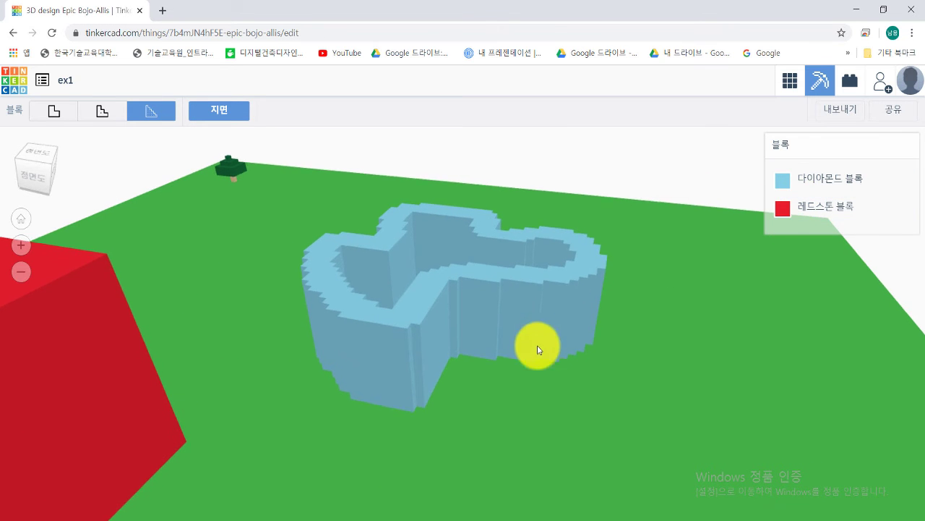
{"action": "right_click_drag", "start_coordinate": [542, 340], "coordinate": [398, 304]}
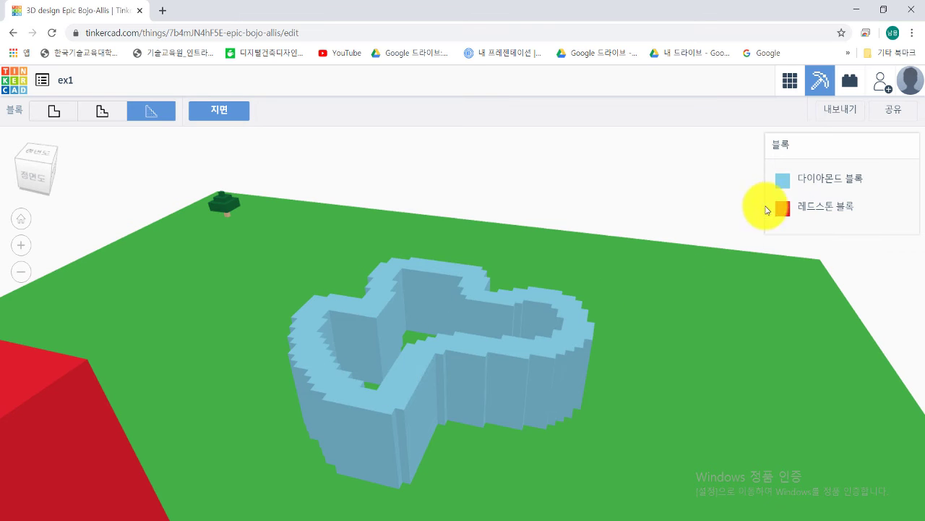
Step: Make the outline Diamond Ore and the box Stained Clay, then toggle 지면 off and on
{"action": "left_click", "coordinate": [784, 185]}
{"action": "left_click", "coordinate": [663, 236]}
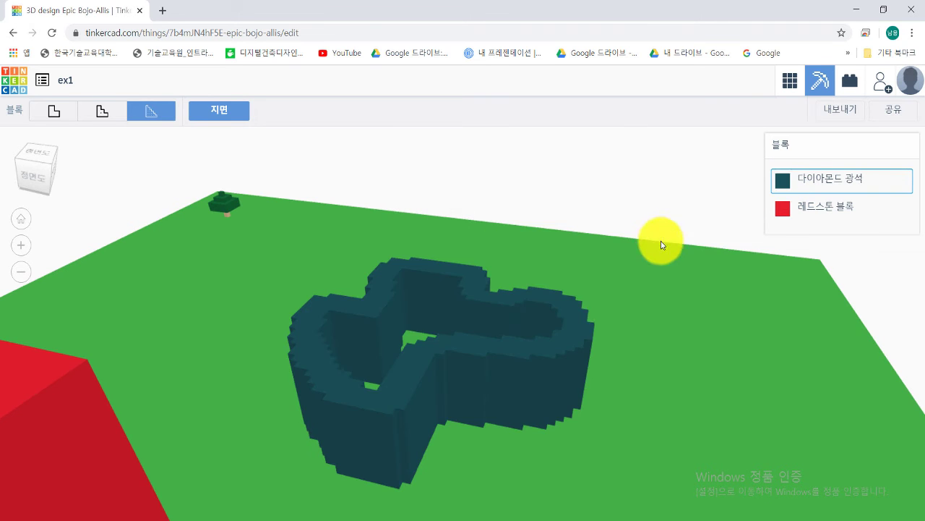
{"action": "left_click", "coordinate": [798, 211]}
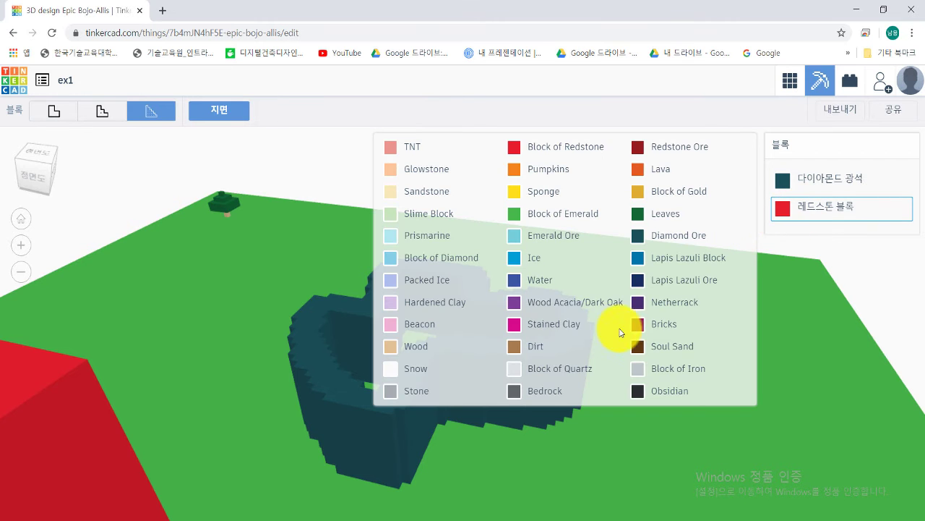
{"action": "left_click", "coordinate": [566, 327]}
{"action": "middle_click_drag", "start_coordinate": [430, 292], "coordinate": [471, 274]}
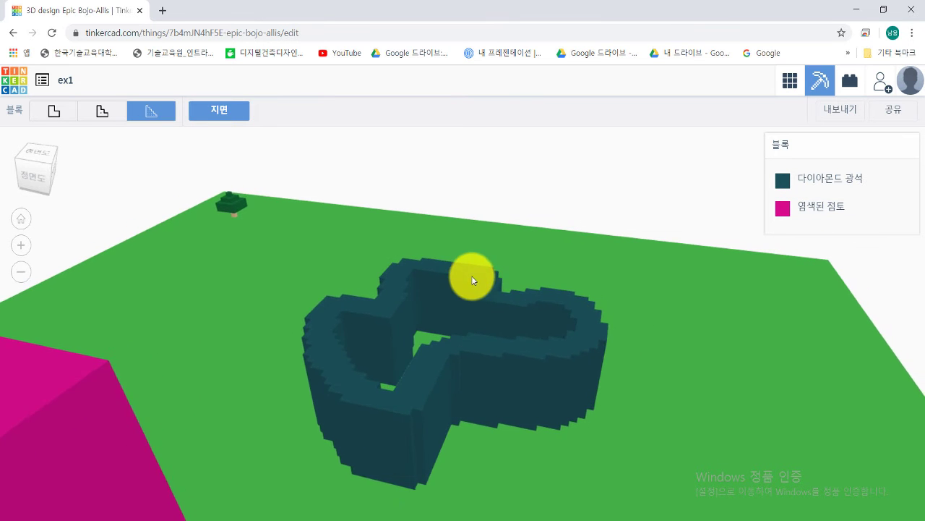
{"action": "left_click", "coordinate": [220, 120]}
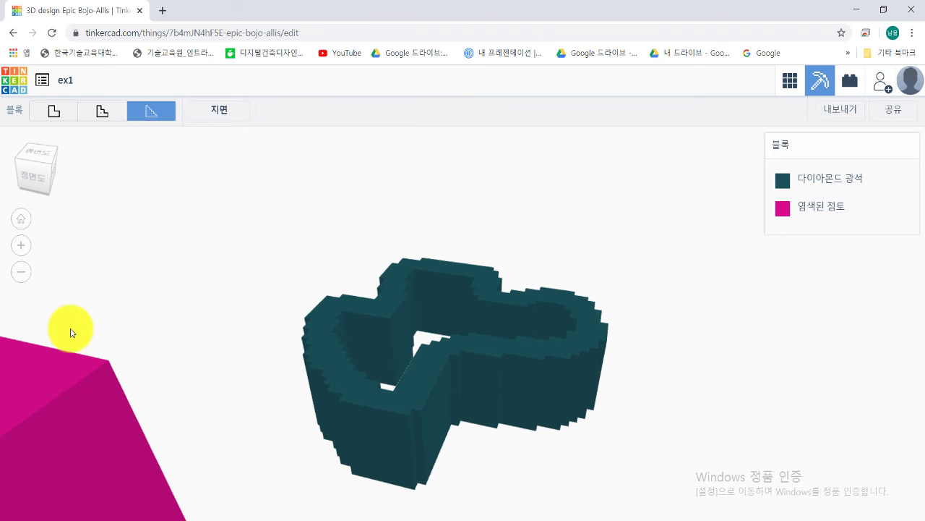
{"action": "left_click", "coordinate": [224, 121]}
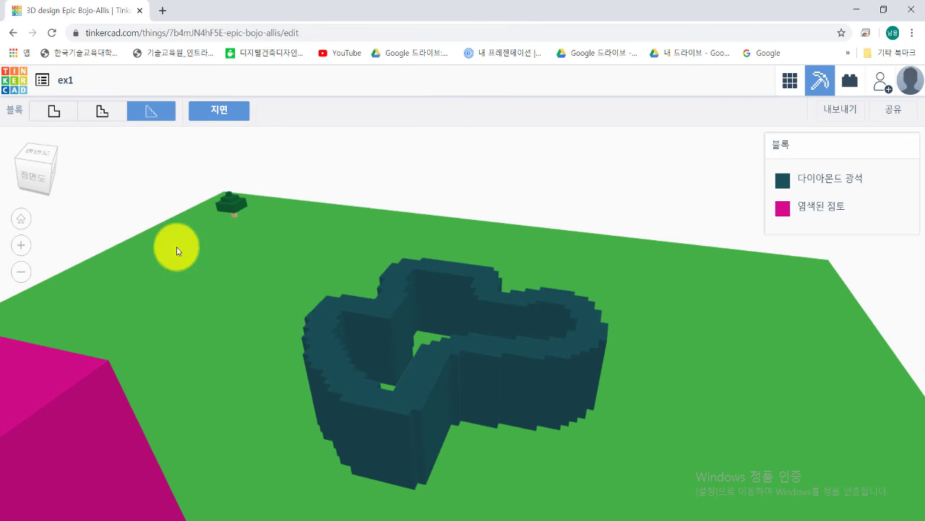
{"action": "mouse_move", "coordinate": [331, 247]}
{"action": "right_mouse_down"}
{"action": "mouse_move", "coordinate": [316, 252]}
{"action": "mouse_move", "coordinate": [340, 246]}
{"action": "right_mouse_up"}
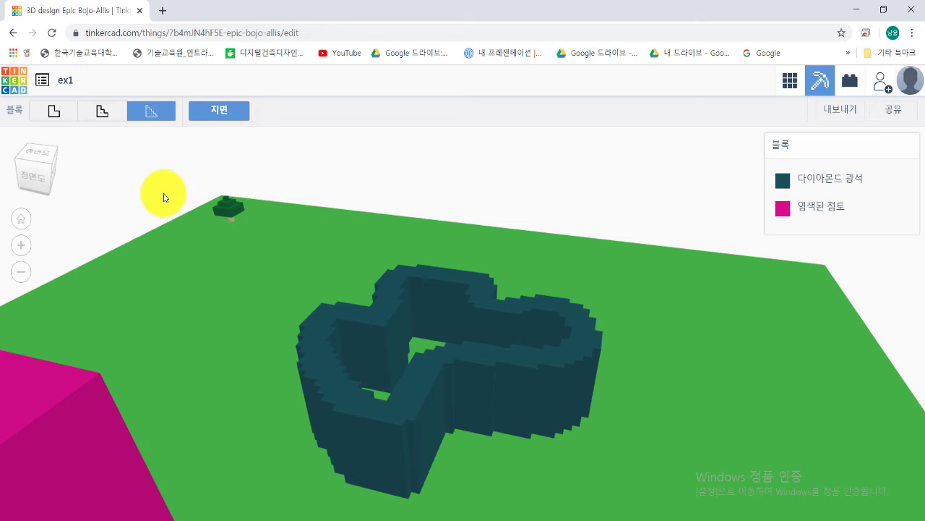
{"action": "left_click", "coordinate": [852, 84]}
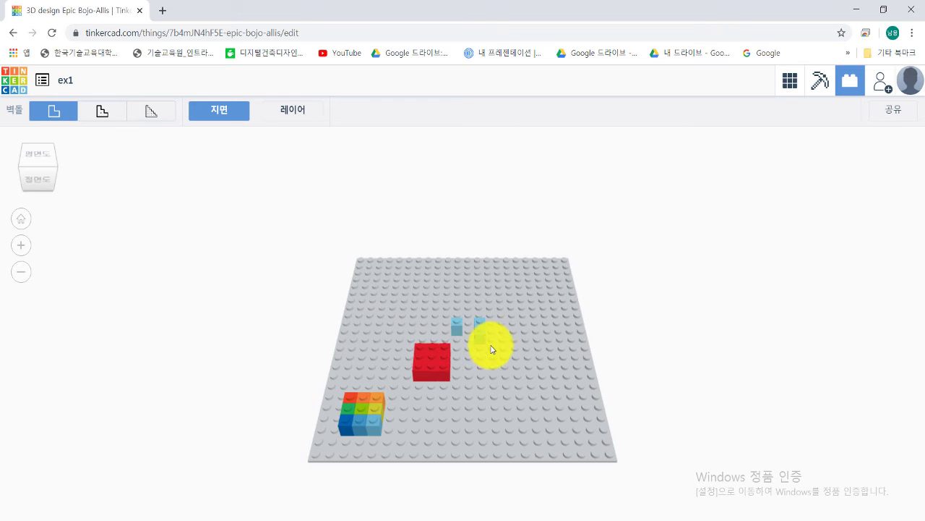
Step: Build ex1 from bricks at the largest design size, toggle the baseplate, then return to 3D design
{"action": "scroll", "coordinate": [420, 310], "scroll_direction": "up", "scroll_amount": 5}
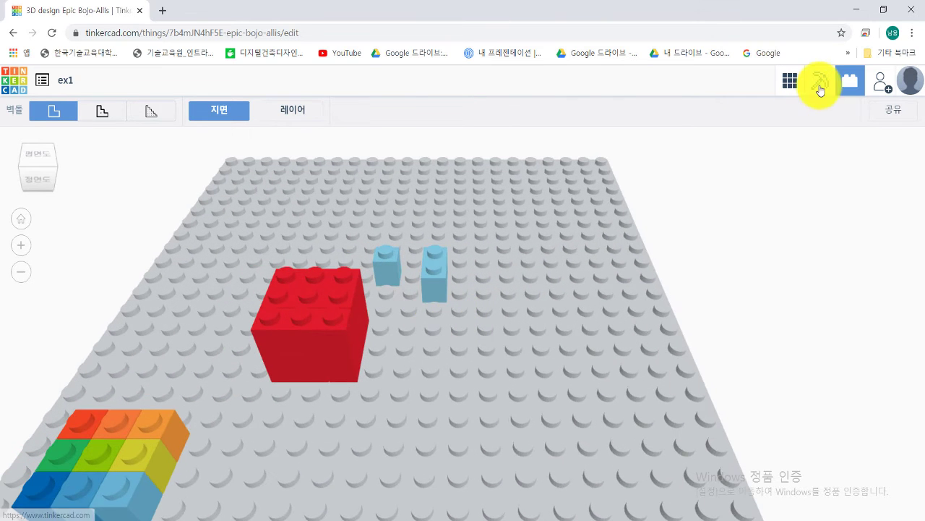
{"action": "left_click", "coordinate": [850, 84]}
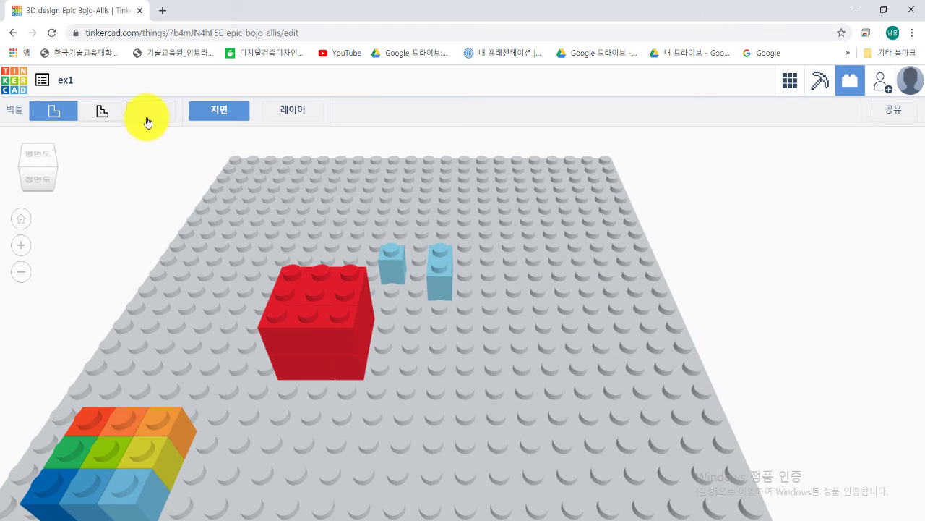
{"action": "left_click", "coordinate": [114, 115]}
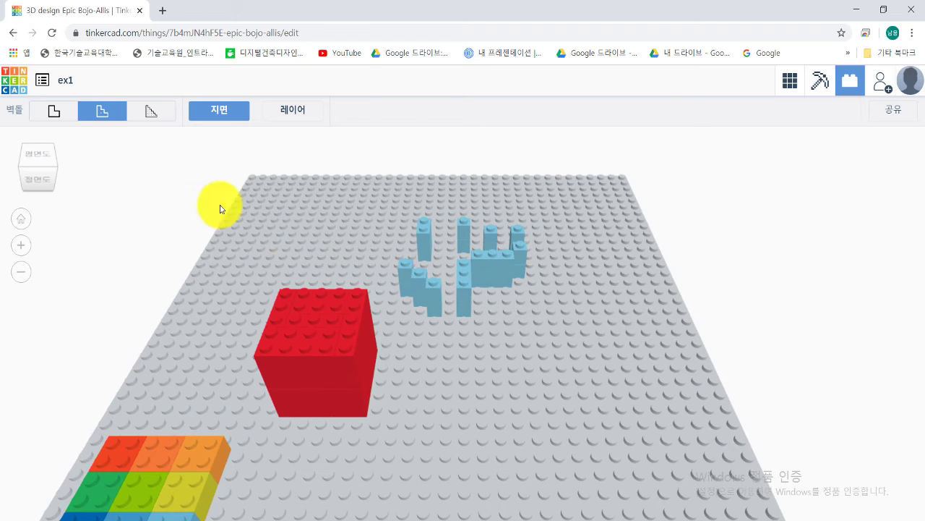
{"action": "left_click", "coordinate": [148, 115]}
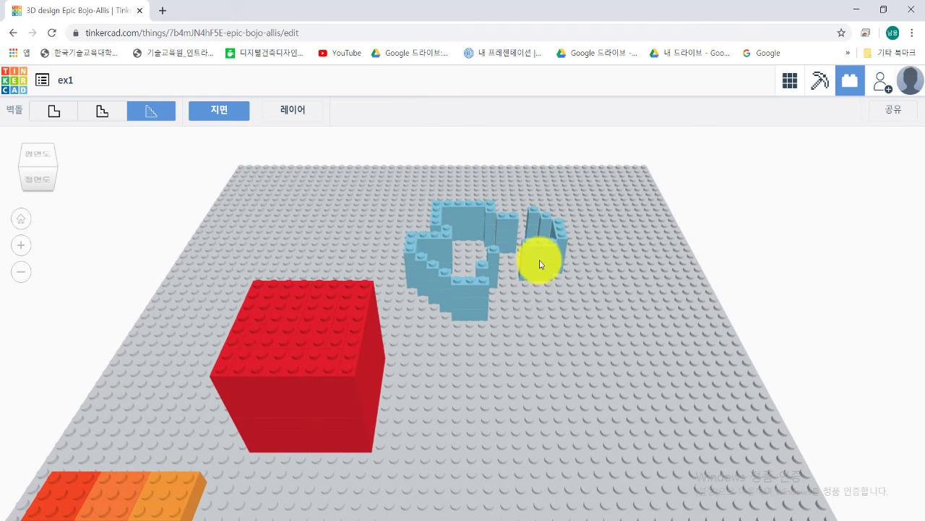
{"action": "left_click", "coordinate": [213, 119]}
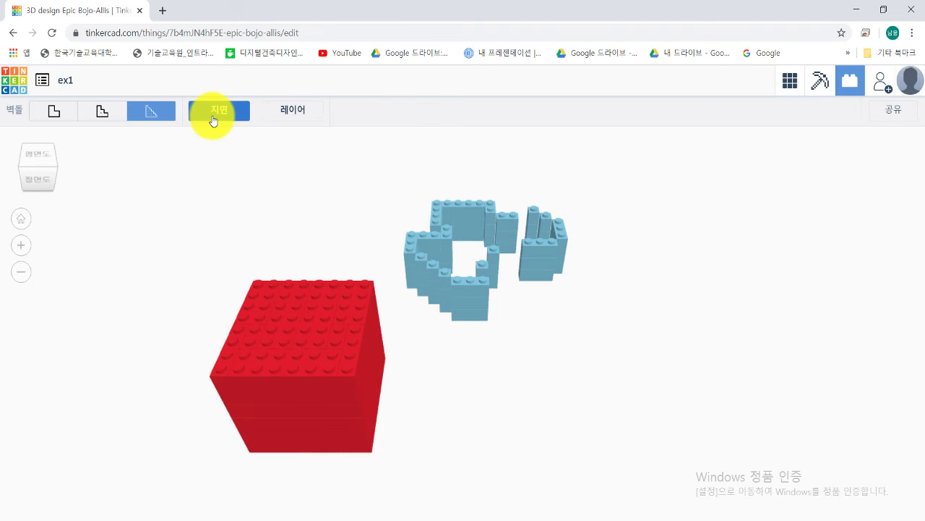
{"action": "left_click", "coordinate": [213, 118]}
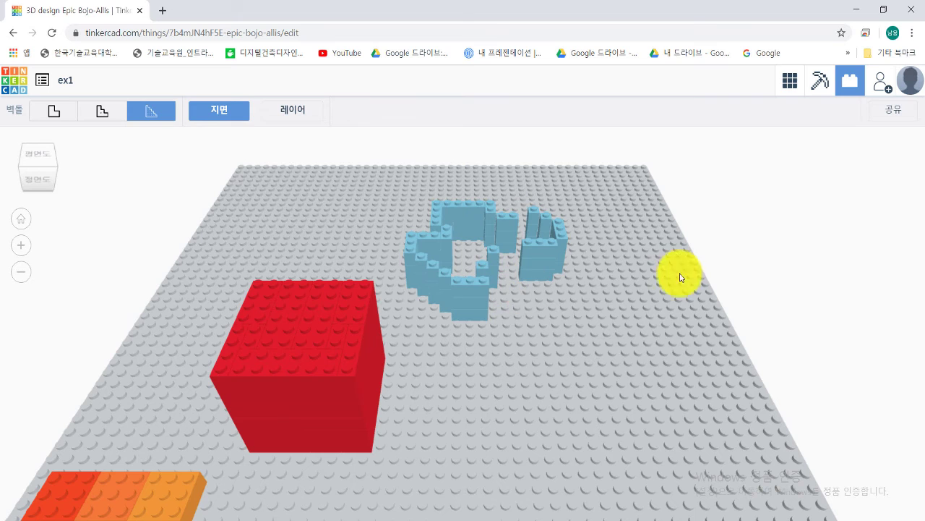
{"action": "left_click", "coordinate": [789, 81]}
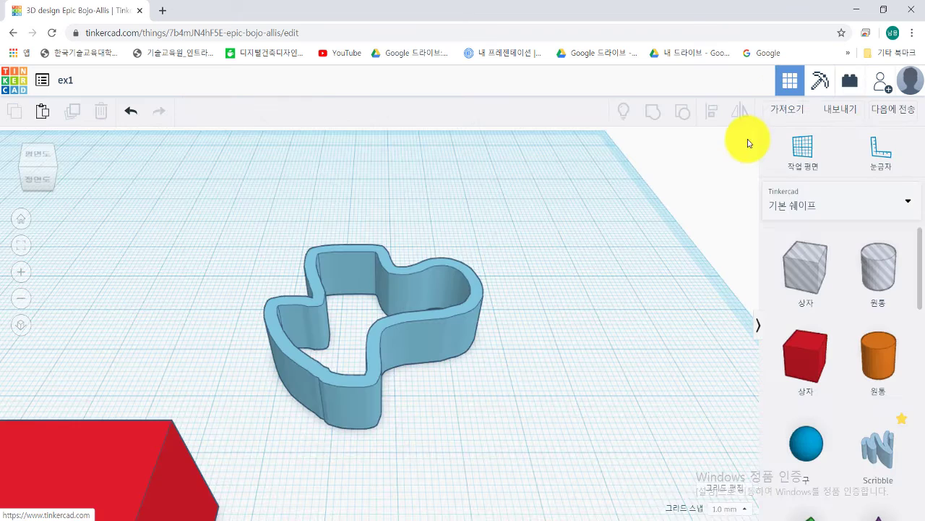
Step: Zoom and pan around the red box and Scribble wall, then orbit to a lower angle
{"action": "scroll", "coordinate": [463, 304], "scroll_direction": "up", "scroll_amount": 3}
{"action": "scroll", "coordinate": [488, 292], "scroll_direction": "down", "scroll_amount": 5}
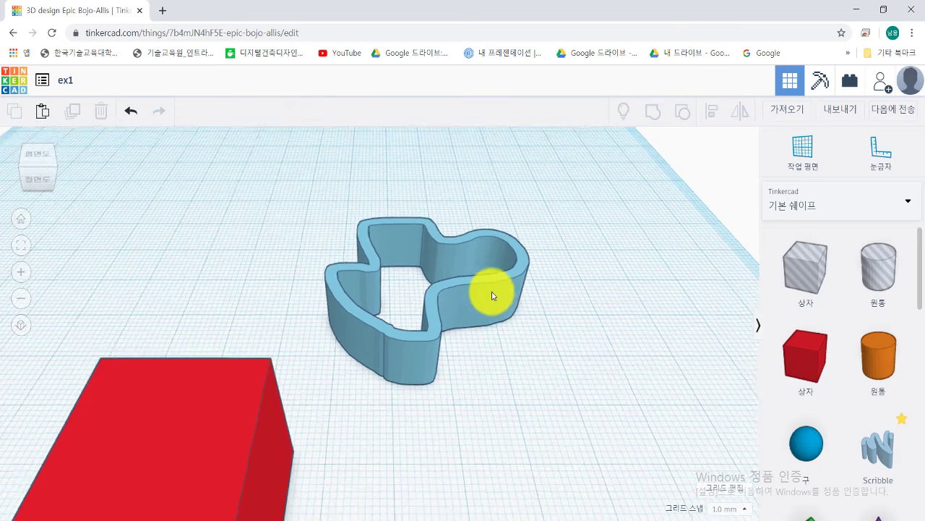
{"action": "middle_click_drag", "start_coordinate": [384, 313], "coordinate": [524, 289]}
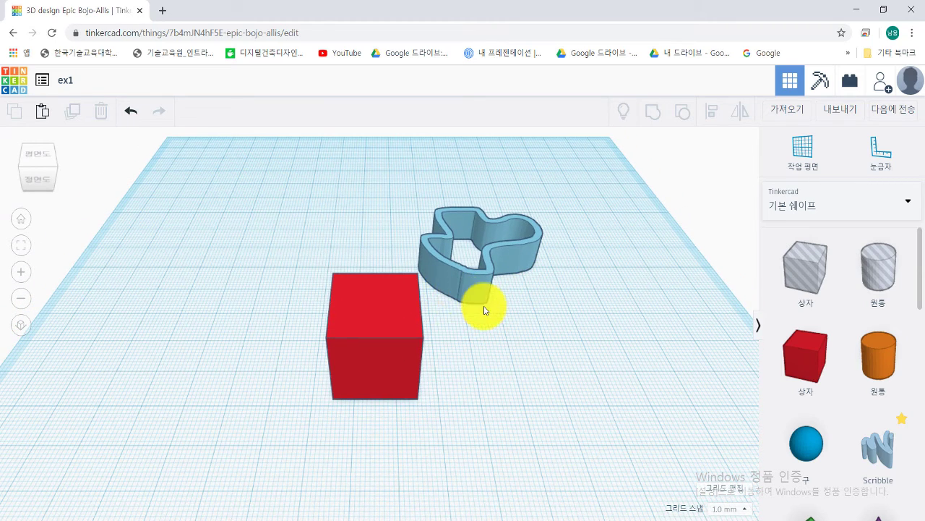
{"action": "middle_click_drag", "start_coordinate": [485, 309], "coordinate": [442, 311]}
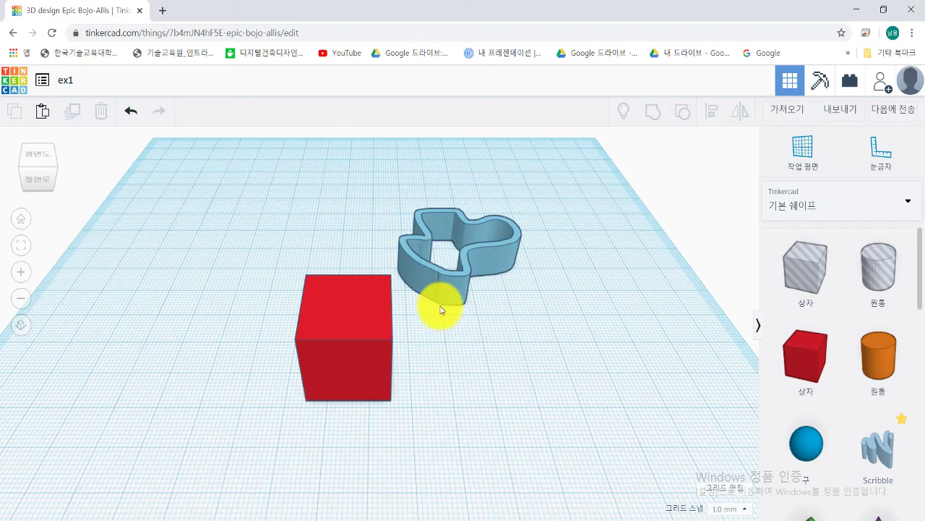
{"action": "scroll", "coordinate": [441, 305], "scroll_direction": "up", "scroll_amount": 1}
{"action": "scroll", "coordinate": [441, 305], "scroll_direction": "down", "scroll_amount": 3}
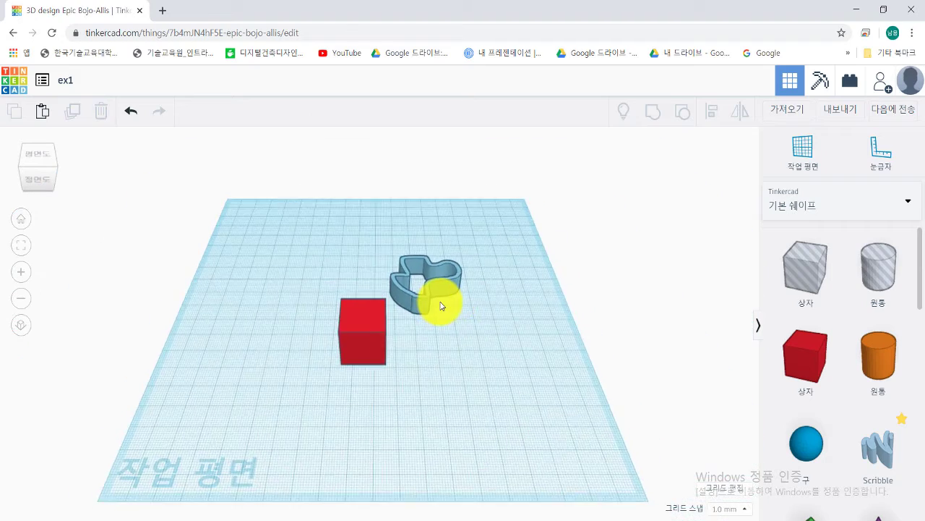
{"action": "scroll", "coordinate": [441, 305], "scroll_direction": "up", "scroll_amount": 2}
{"action": "scroll", "coordinate": [441, 306], "scroll_direction": "down", "scroll_amount": 1}
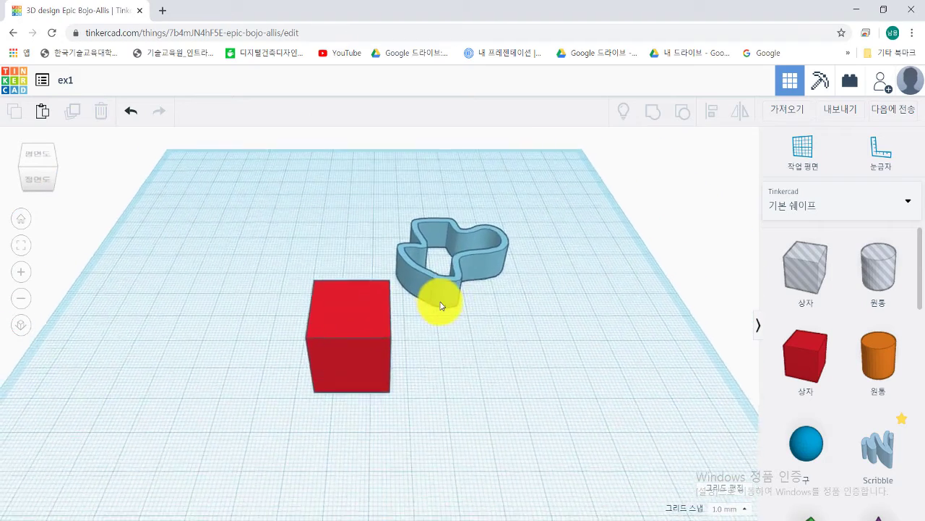
{"action": "scroll", "coordinate": [441, 305], "scroll_direction": "up", "scroll_amount": 3}
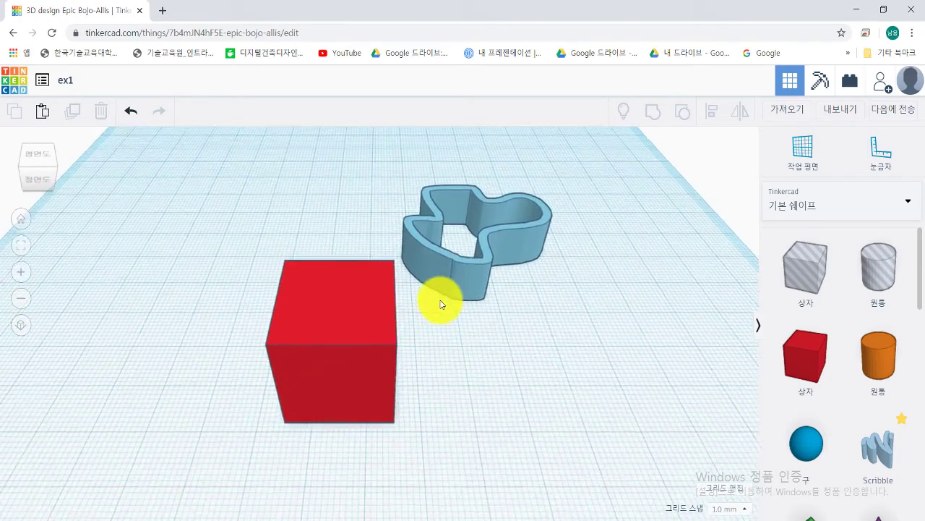
{"action": "scroll", "coordinate": [441, 305], "scroll_direction": "up", "scroll_amount": 3}
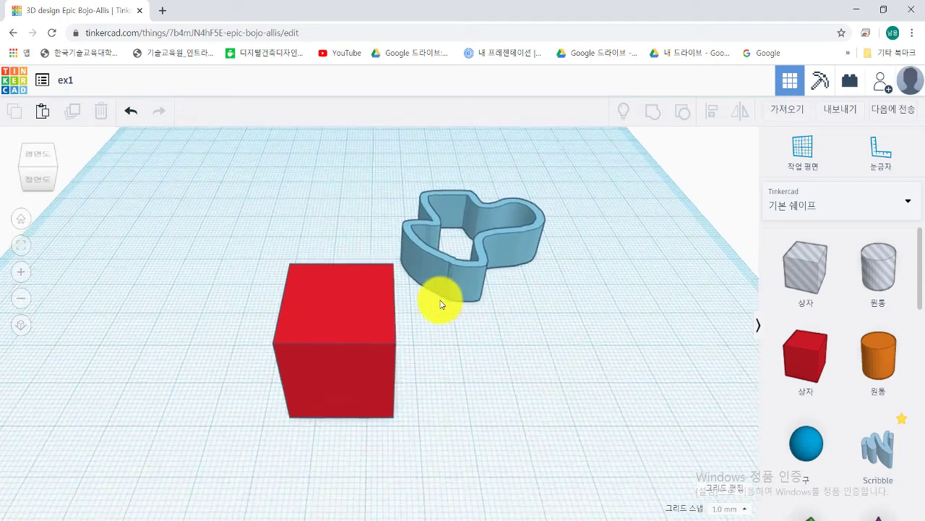
{"action": "scroll", "coordinate": [441, 305], "scroll_direction": "down", "scroll_amount": 2}
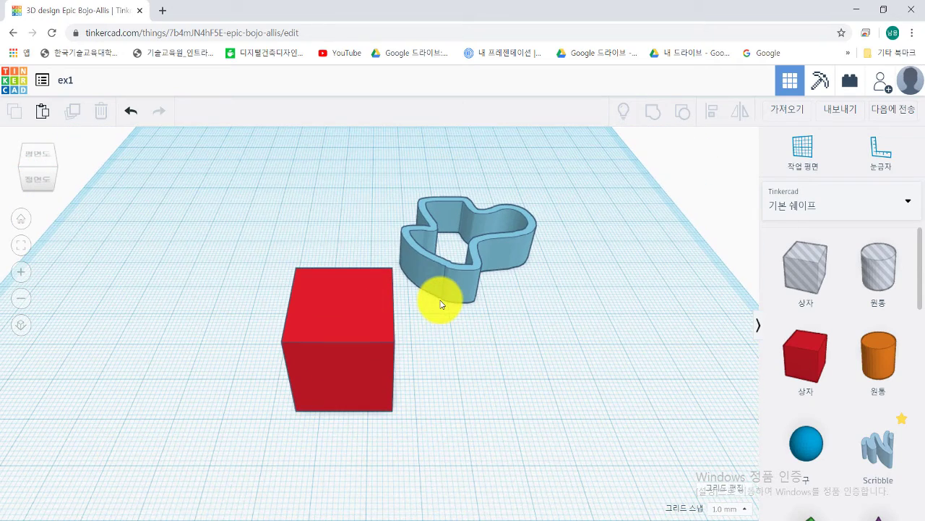
{"action": "right_click_drag", "start_coordinate": [436, 302], "coordinate": [338, 253]}
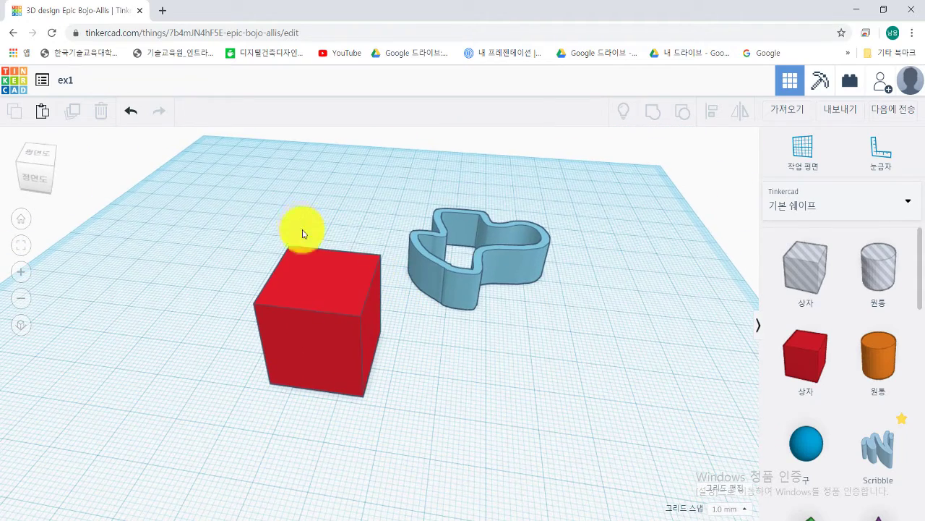
Step: View ex1 from the view cube's top, front and right faces, orbit, then reset to Home View
{"action": "left_click", "coordinate": [44, 159]}
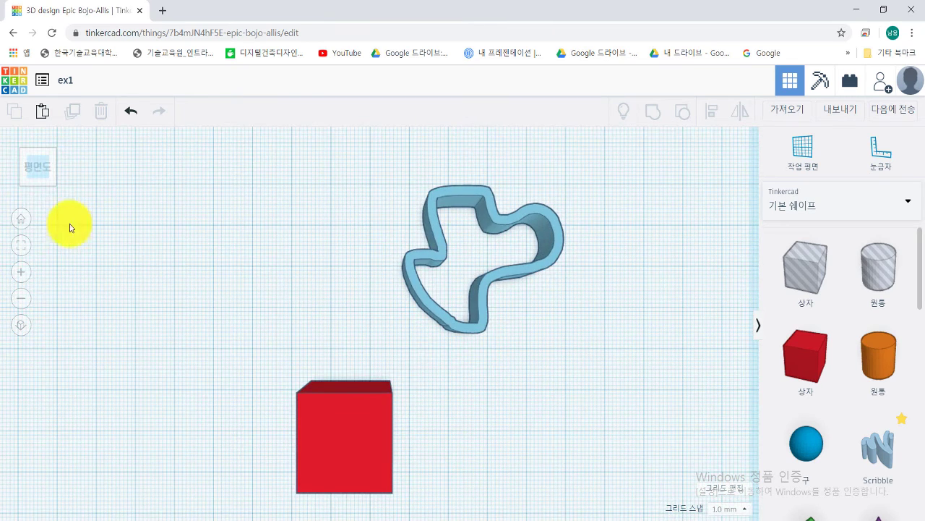
{"action": "left_click", "coordinate": [38, 194]}
{"action": "left_click", "coordinate": [63, 170]}
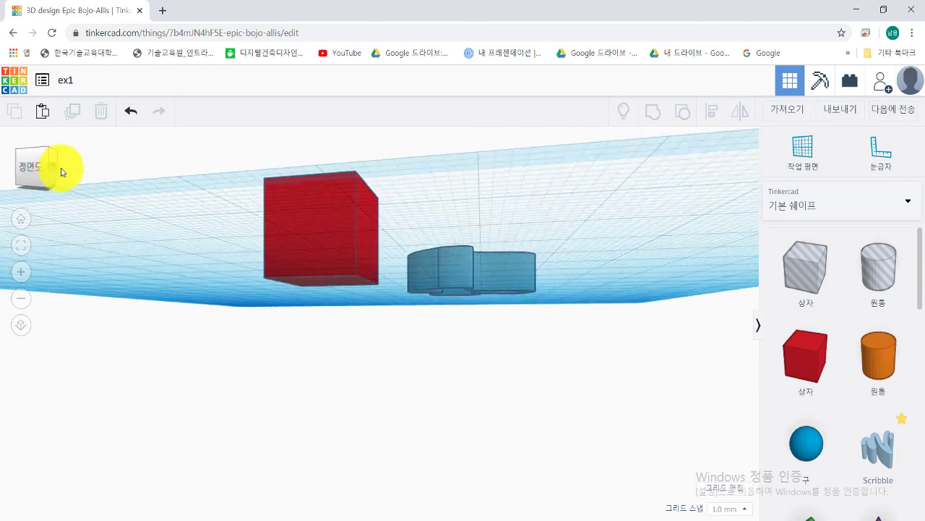
{"action": "right_click_drag", "start_coordinate": [327, 214], "coordinate": [536, 245]}
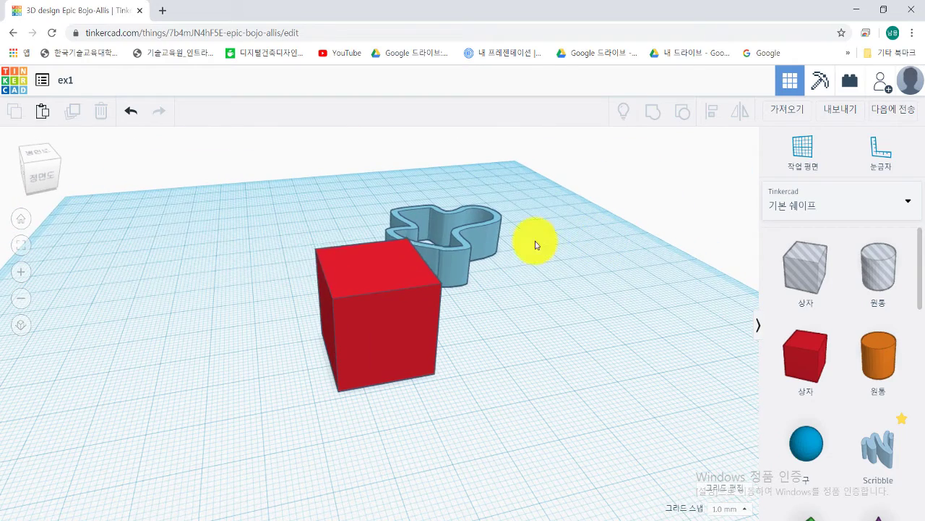
{"action": "left_click", "coordinate": [18, 223]}
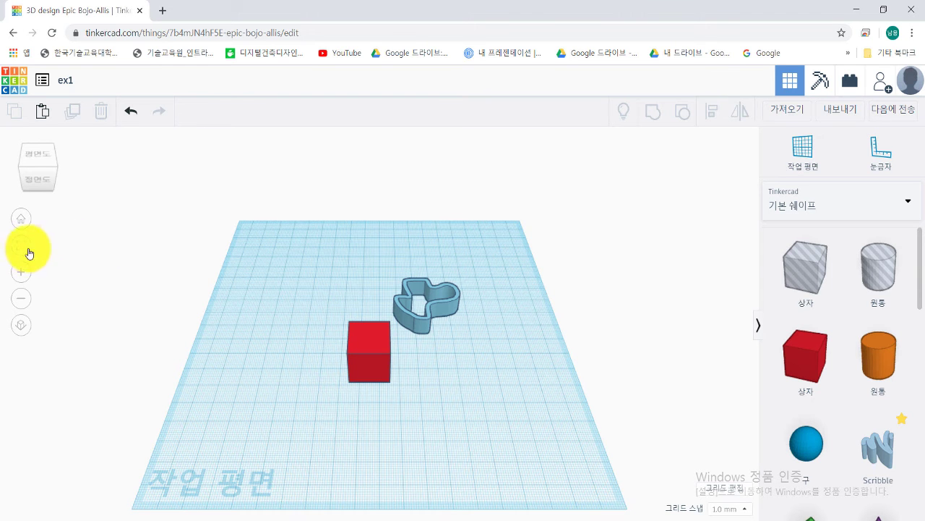
Step: Fit all shapes in view, then zoom in closer on the red cube and blue Scribble
{"action": "left_click", "coordinate": [24, 249]}
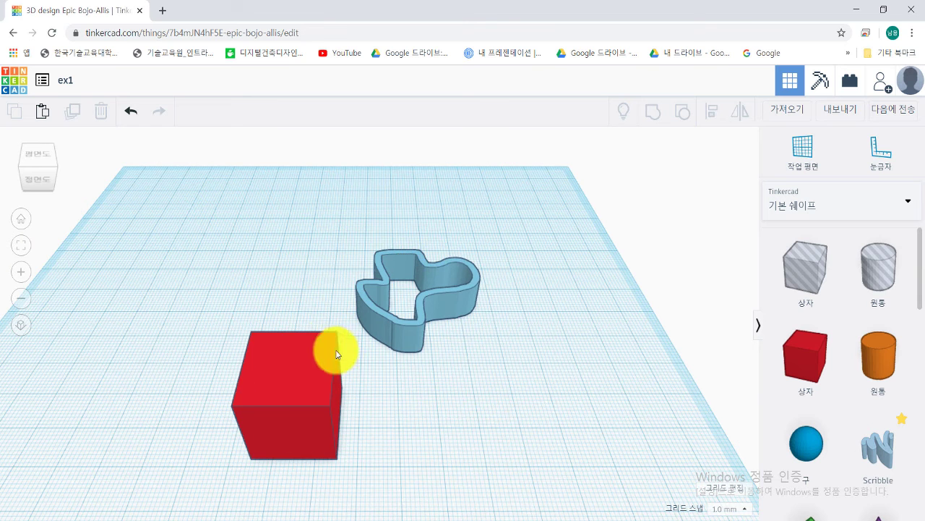
{"action": "left_click", "coordinate": [26, 274]}
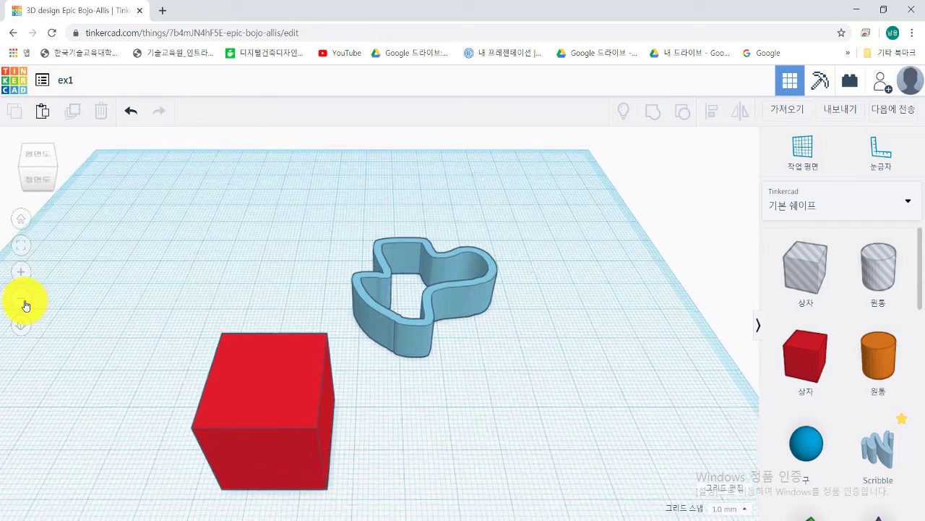
{"action": "left_click", "coordinate": [24, 304]}
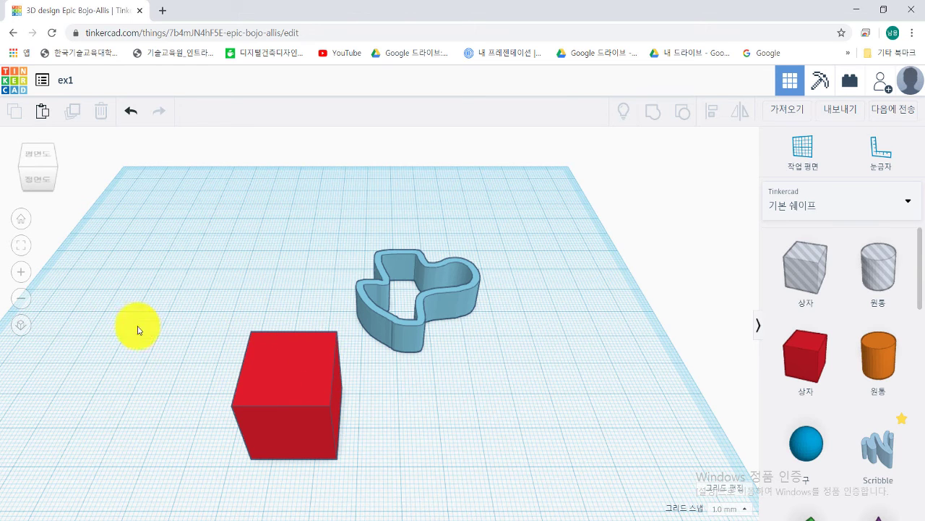
Step: Alternate between orthographic and perspective projection while orbiting around the cube and Scribble
{"action": "left_click", "coordinate": [22, 326]}
{"action": "right_click_drag", "start_coordinate": [328, 349], "coordinate": [83, 346]}
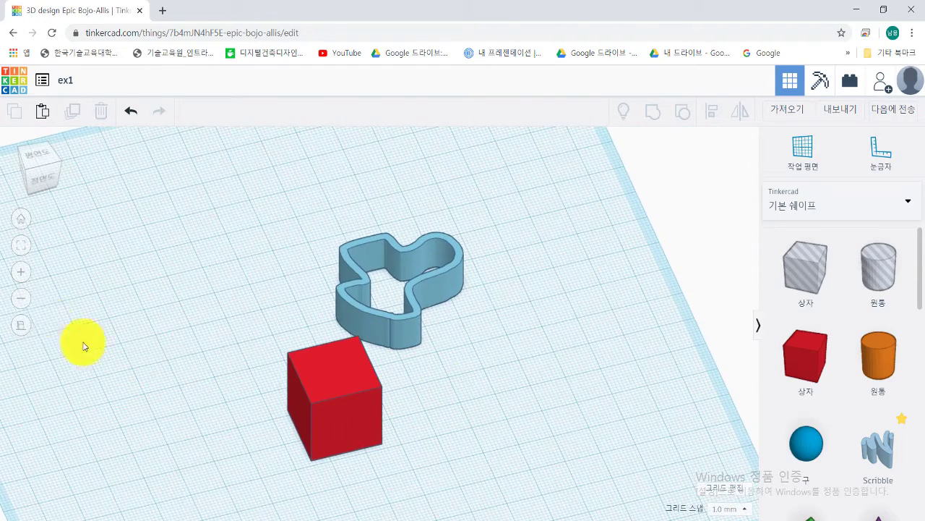
{"action": "left_click", "coordinate": [22, 327]}
{"action": "right_click_drag", "start_coordinate": [371, 359], "coordinate": [502, 384]}
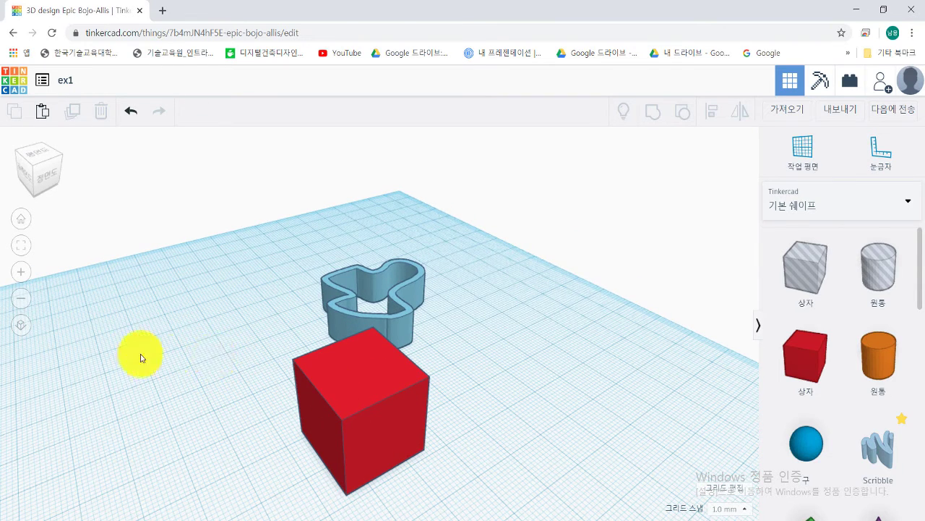
{"action": "left_click", "coordinate": [29, 338]}
{"action": "right_click_drag", "start_coordinate": [444, 372], "coordinate": [543, 347]}
{"action": "left_click", "coordinate": [21, 325]}
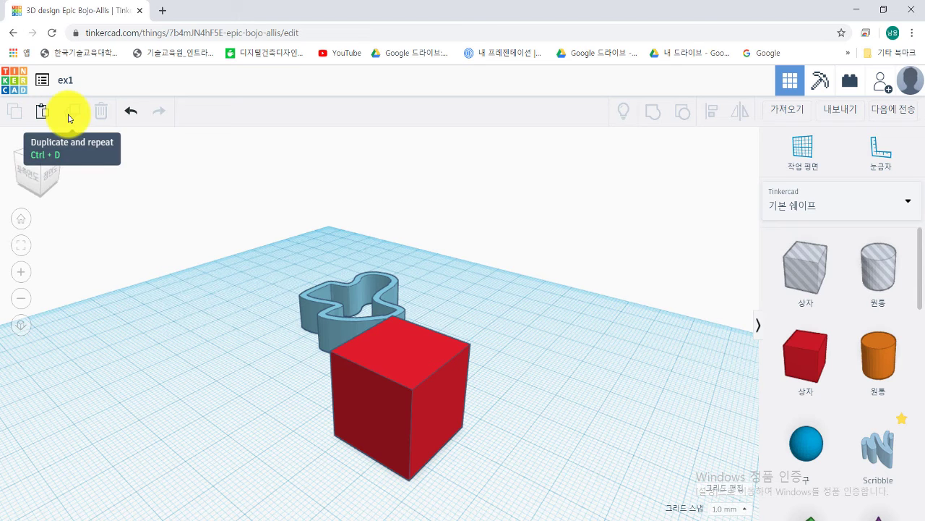
Step: Undo three times to remove the Scribble and cube, then redo twice to restore both
{"action": "left_click", "coordinate": [129, 114]}
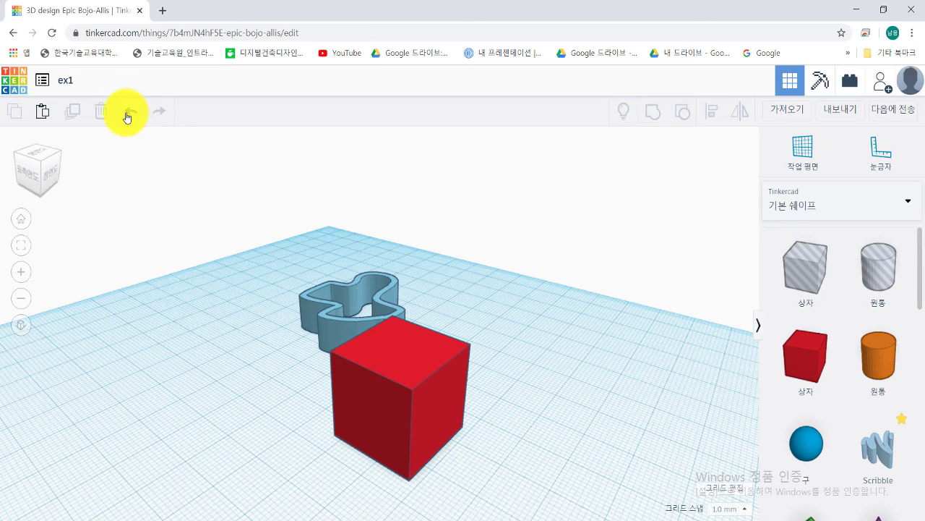
{"action": "left_click", "coordinate": [129, 114]}
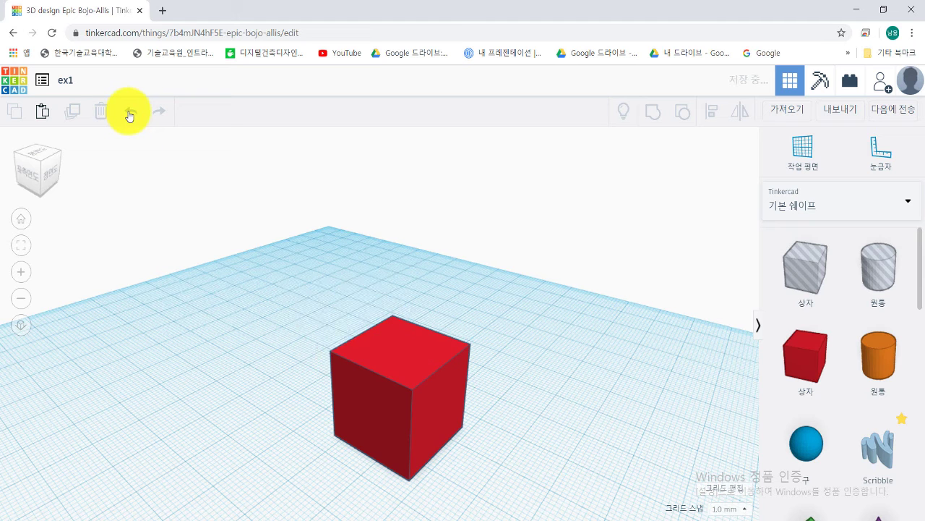
{"action": "left_click", "coordinate": [129, 114]}
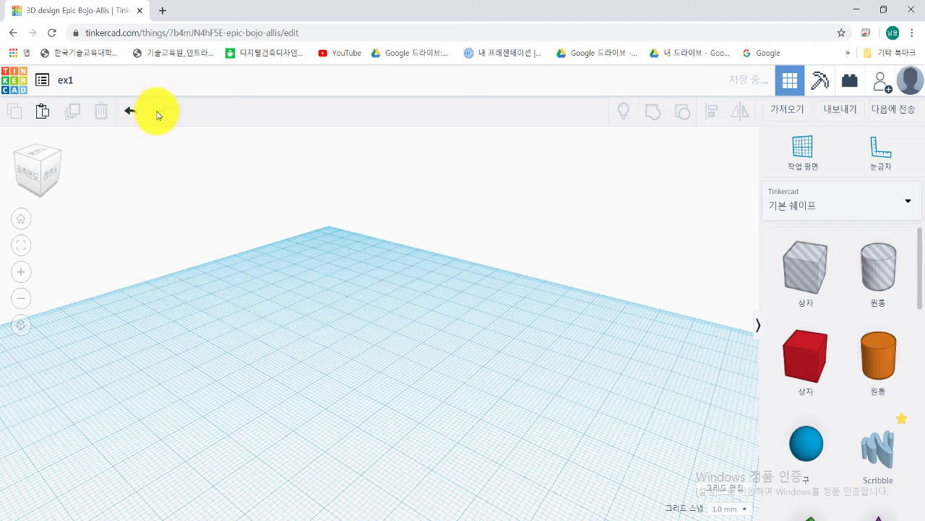
{"action": "left_click", "coordinate": [159, 113]}
{"action": "left_click", "coordinate": [160, 113]}
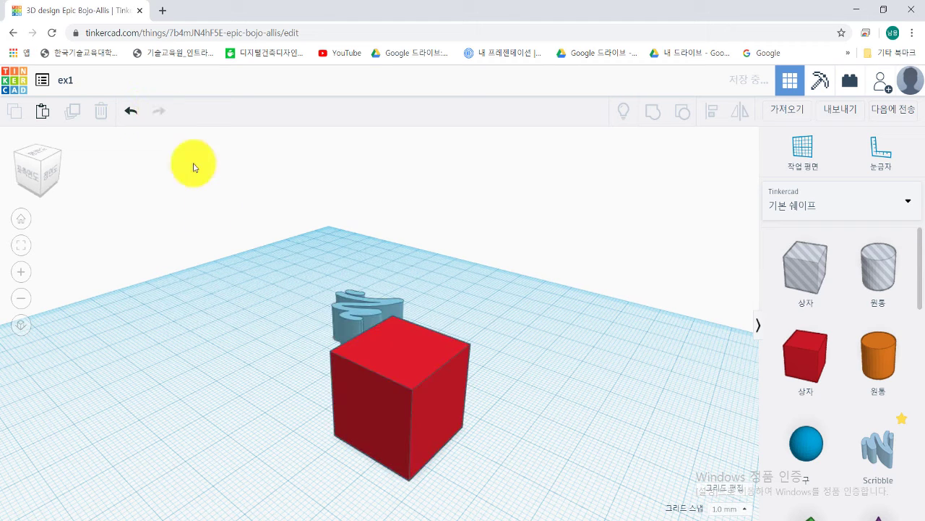
Step: Reposition the view around the shapes and bring up the Import shapes window
{"action": "right_click_drag", "start_coordinate": [426, 292], "coordinate": [514, 241]}
{"action": "mouse_move", "coordinate": [492, 364]}
{"action": "middle_mouse_down"}
{"action": "mouse_move", "coordinate": [583, 306]}
{"action": "mouse_move", "coordinate": [588, 291]}
{"action": "middle_mouse_up"}
{"action": "right_click_drag", "start_coordinate": [587, 291], "coordinate": [578, 306]}
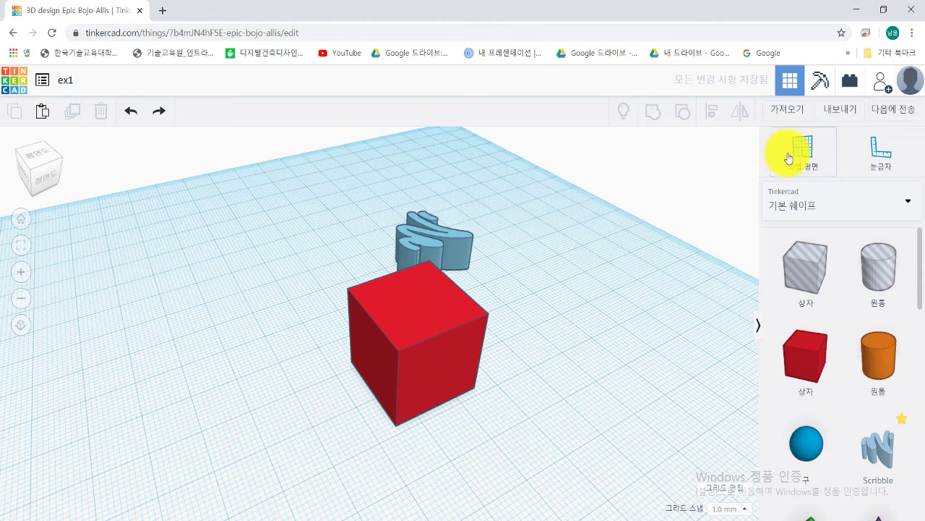
{"action": "left_click", "coordinate": [789, 115]}
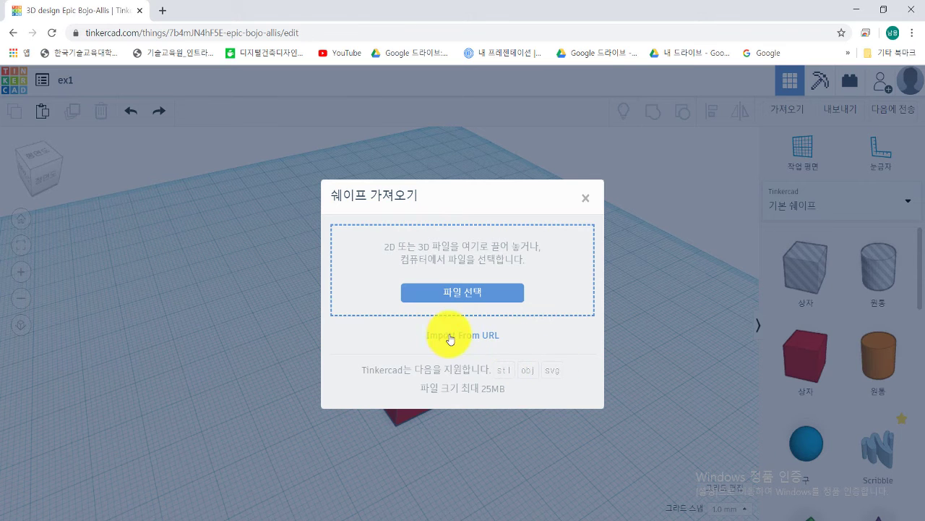
Step: Browse Downloads, open the Swanky Lappi folder and pick the tinker OBJ file to import
{"action": "left_click", "coordinate": [434, 293]}
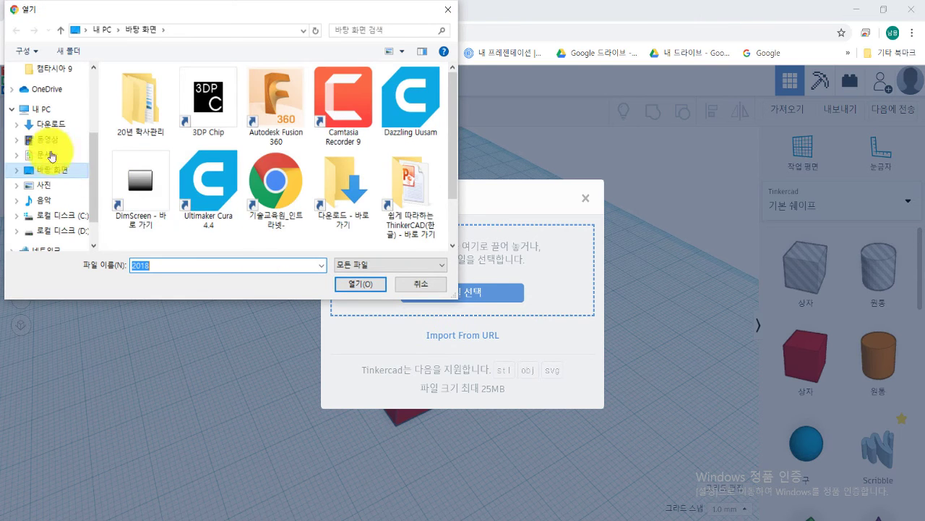
{"action": "left_click", "coordinate": [47, 128]}
{"action": "scroll", "coordinate": [151, 206], "scroll_direction": "down", "scroll_amount": 5}
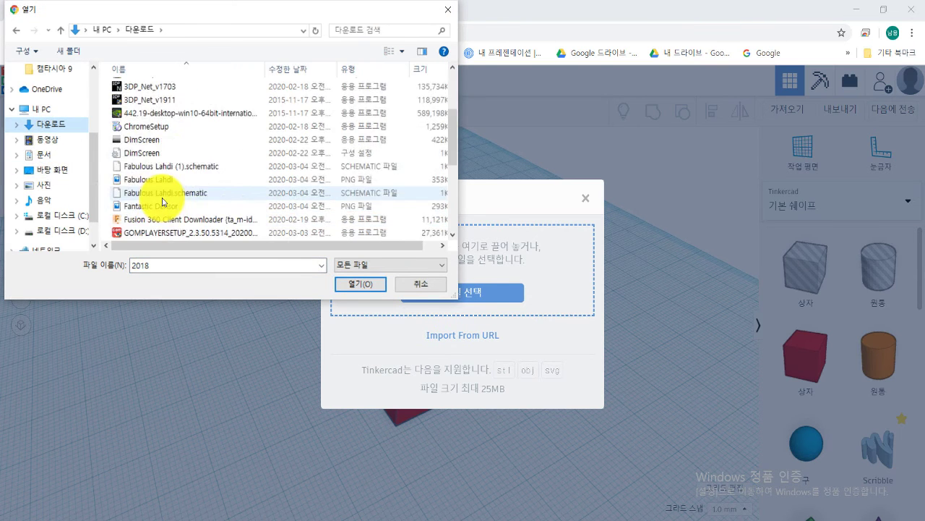
{"action": "scroll", "coordinate": [162, 202], "scroll_direction": "up", "scroll_amount": 1}
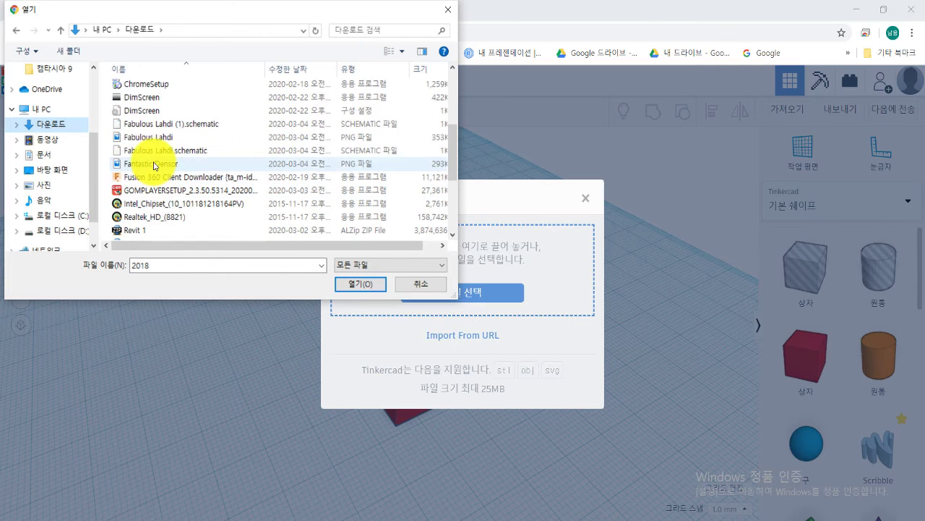
{"action": "left_click", "coordinate": [155, 150]}
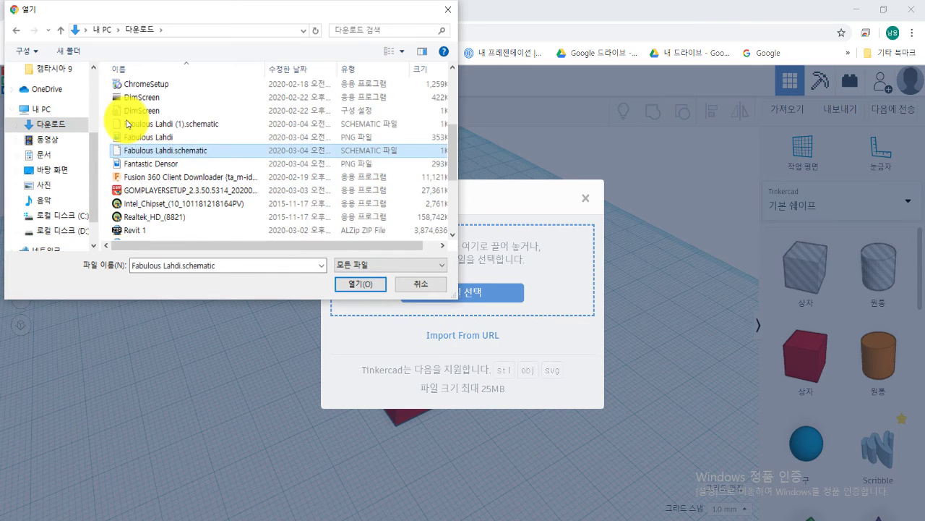
{"action": "left_click", "coordinate": [184, 176]}
{"action": "left_click", "coordinate": [157, 164]}
{"action": "scroll", "coordinate": [156, 163], "scroll_direction": "up", "scroll_amount": 4}
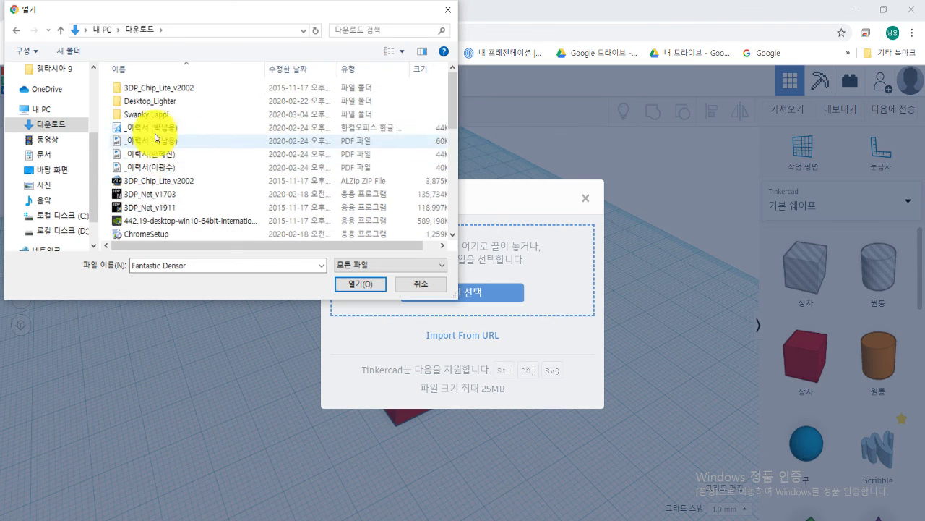
{"action": "double_click", "coordinate": [144, 114]}
{"action": "left_click", "coordinate": [132, 102]}
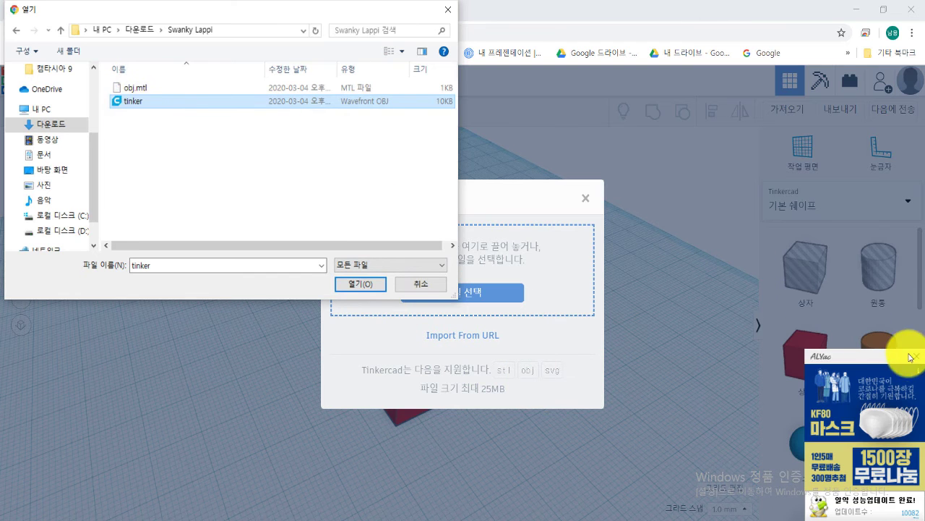
{"action": "left_click", "coordinate": [733, 286]}
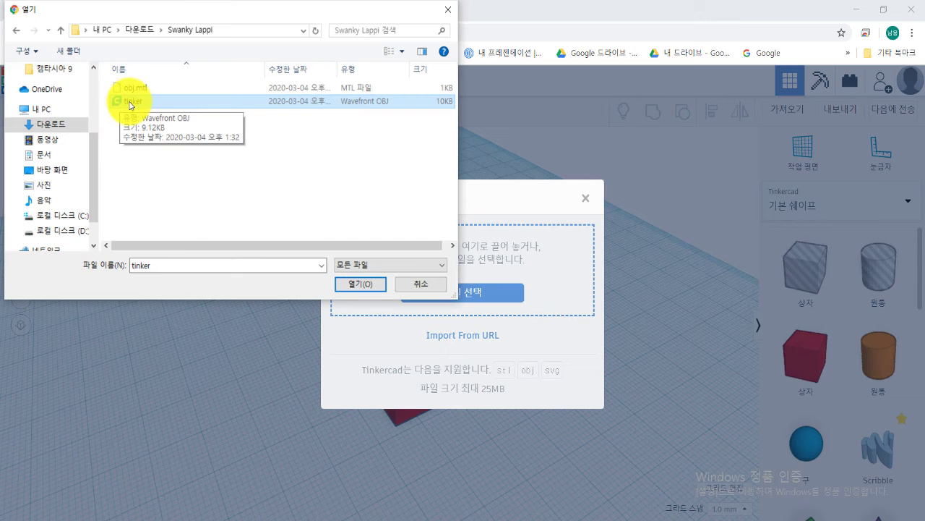
{"action": "left_click", "coordinate": [341, 283]}
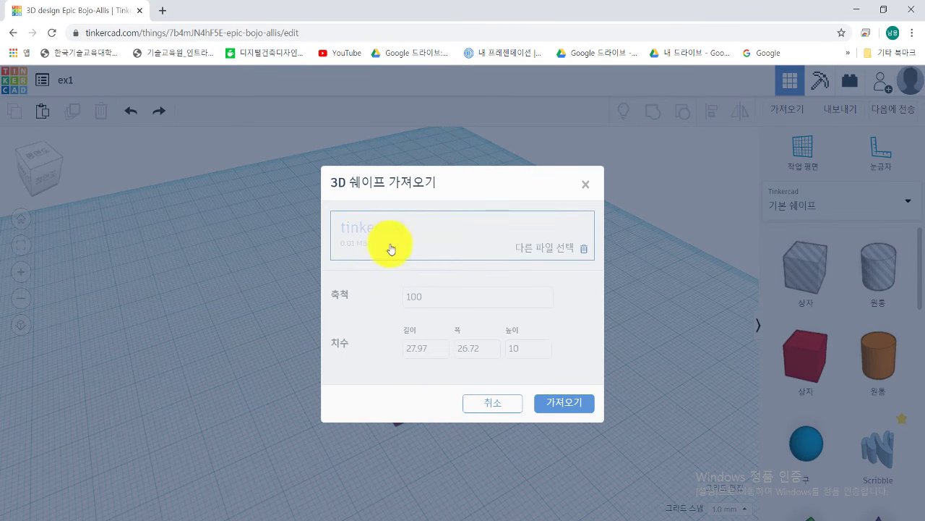
Step: Import tinker.obj at scale 100 and drag the tan ring to the left of the red cube
{"action": "left_click", "coordinate": [532, 345]}
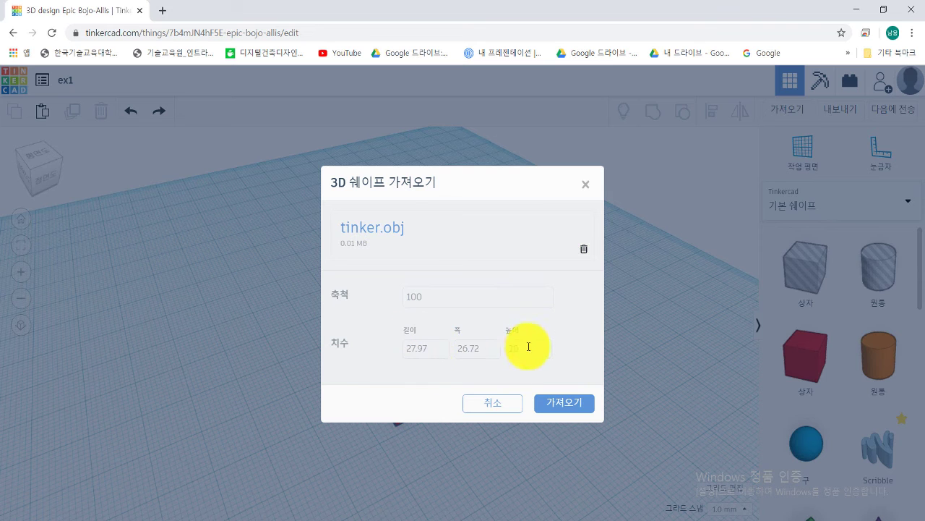
{"action": "left_click", "coordinate": [426, 295]}
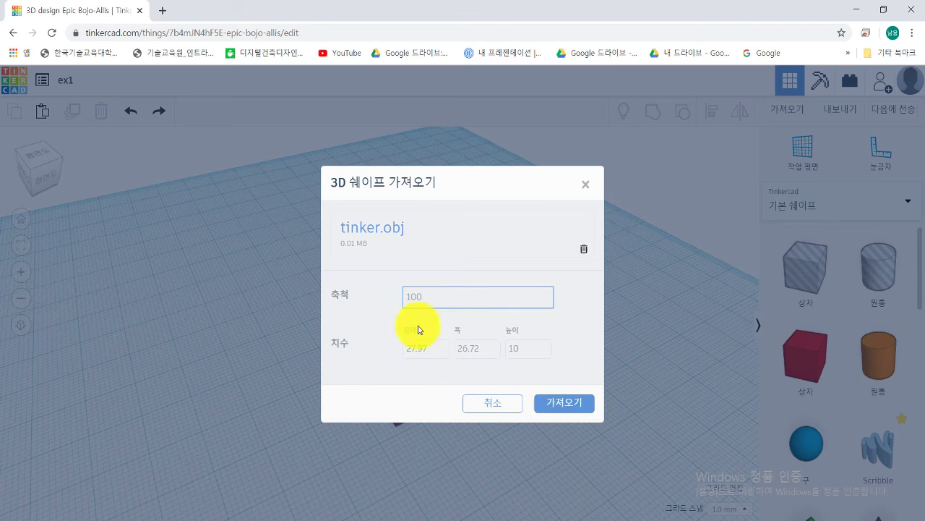
{"action": "left_click", "coordinate": [552, 407]}
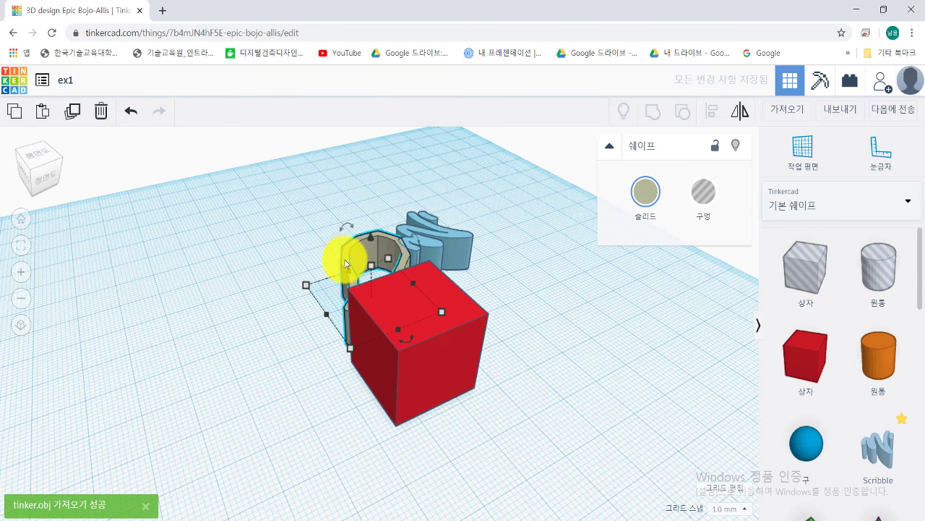
{"action": "left_click_drag", "start_coordinate": [345, 252], "coordinate": [196, 267]}
{"action": "left_click", "coordinate": [330, 289]}
{"action": "right_click_drag", "start_coordinate": [382, 351], "coordinate": [702, 196]}
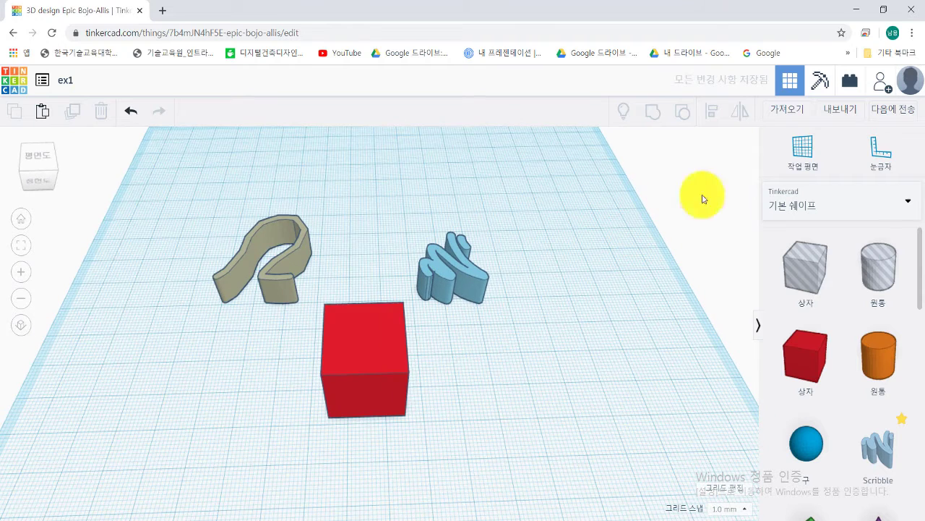
Step: Review the Export dialog's download formats like SVG, then switch to the 3D Print services list
{"action": "left_click", "coordinate": [838, 116]}
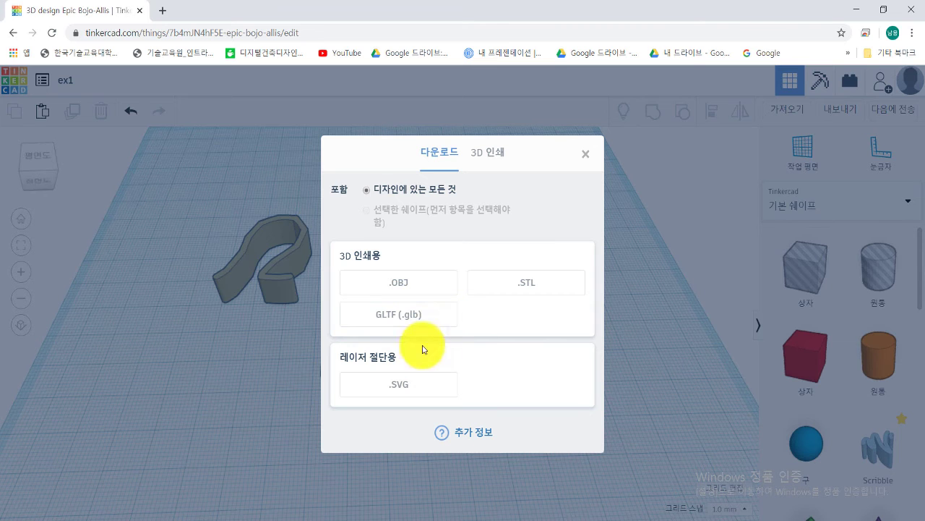
{"action": "left_click", "coordinate": [394, 377]}
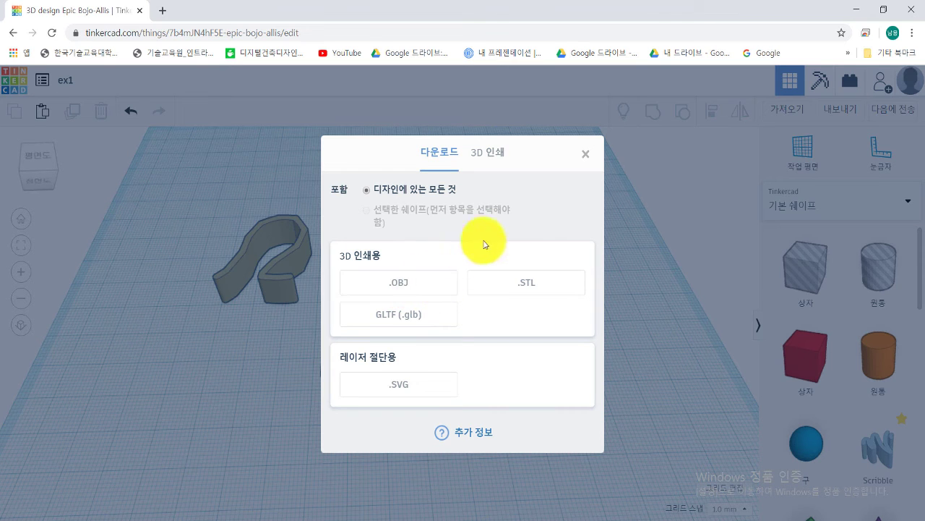
{"action": "left_click", "coordinate": [489, 158]}
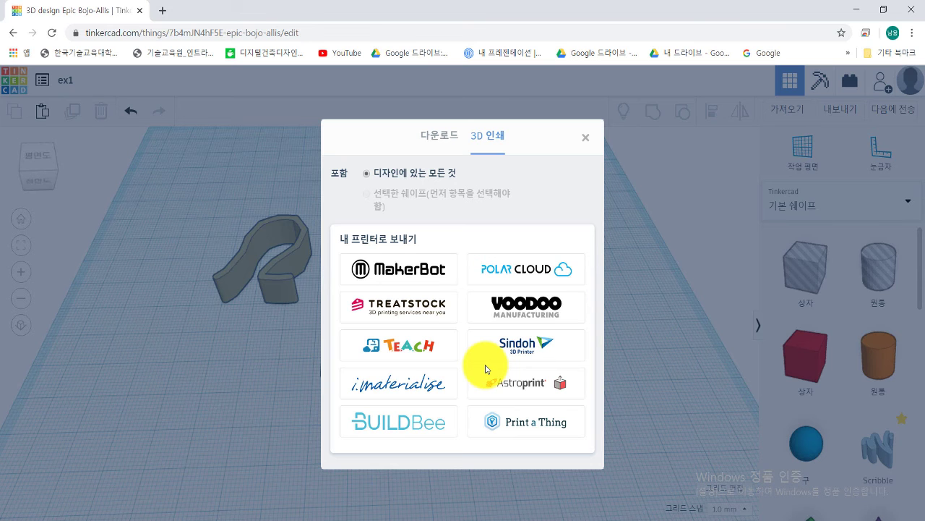
Step: Choose Sindoh from the print services and confirm leaving Tinkercad for the Sindoh site
{"action": "left_click", "coordinate": [523, 354]}
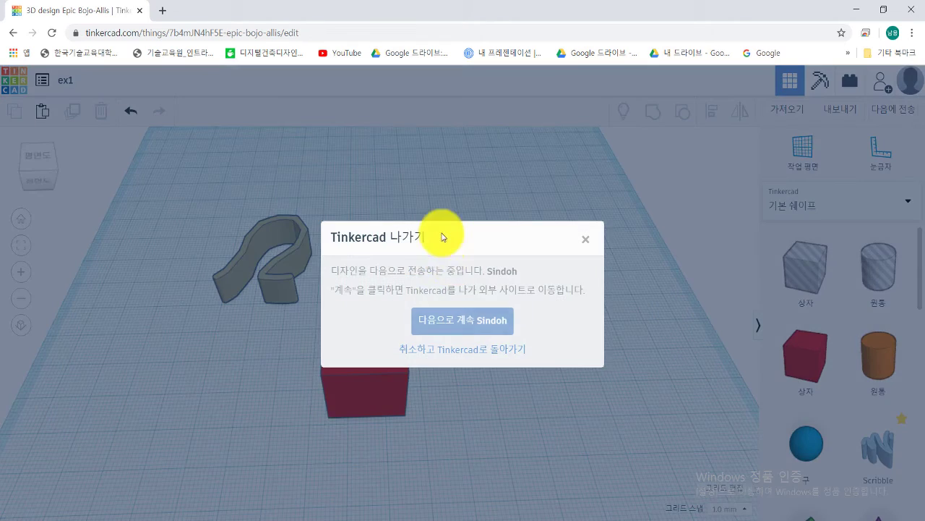
{"action": "left_click", "coordinate": [462, 328]}
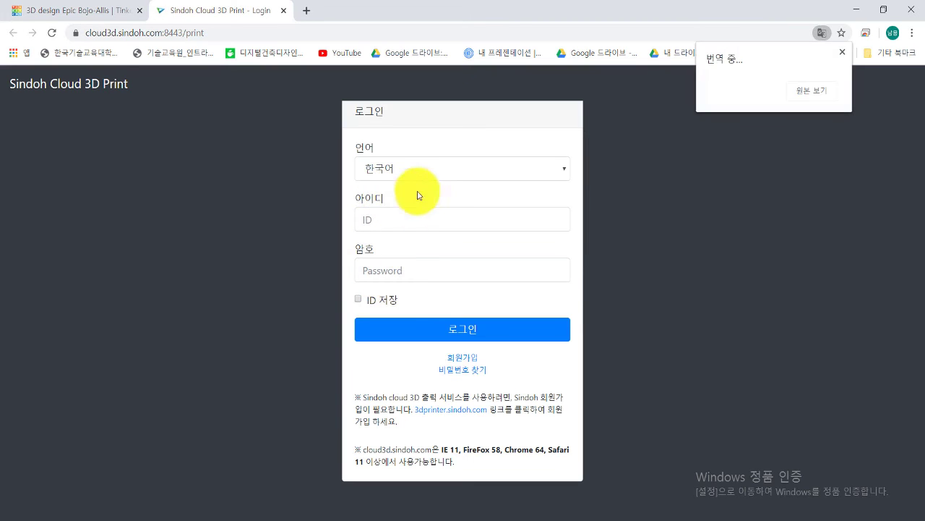
Step: Keep Korean as the page language and log in with the Sindoh account ID and password
{"action": "left_click", "coordinate": [429, 173]}
{"action": "left_click", "coordinate": [413, 224]}
{"action": "left_click", "coordinate": [424, 222]}
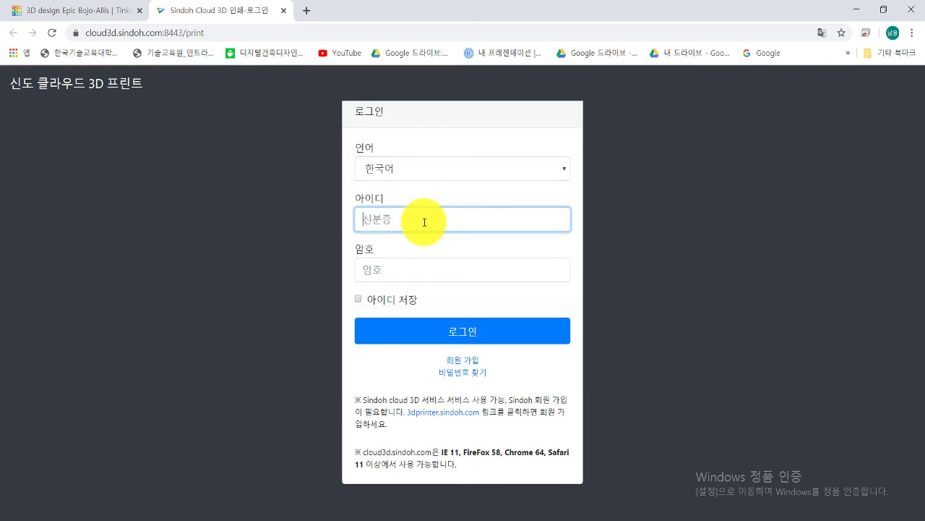
{"action": "left_click", "coordinate": [397, 271]}
{"action": "type", "text": "•"}
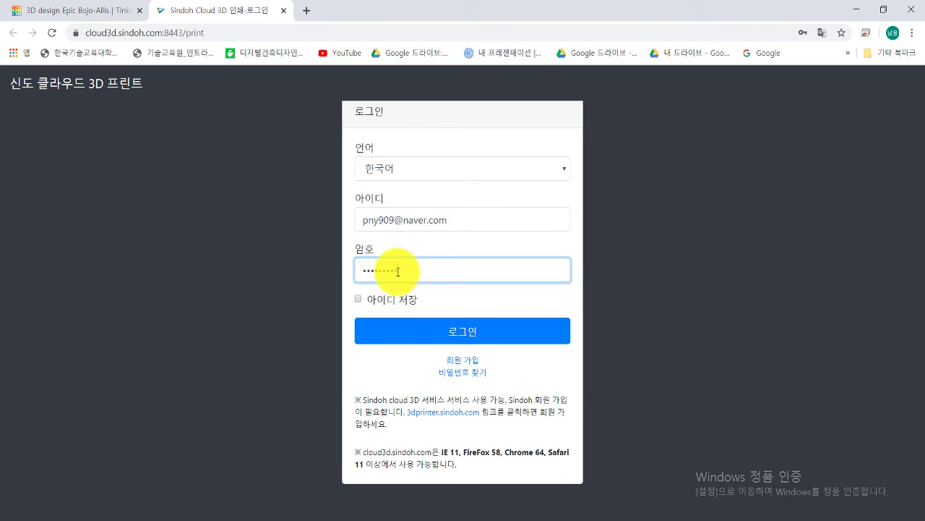
{"action": "left_click", "coordinate": [434, 330]}
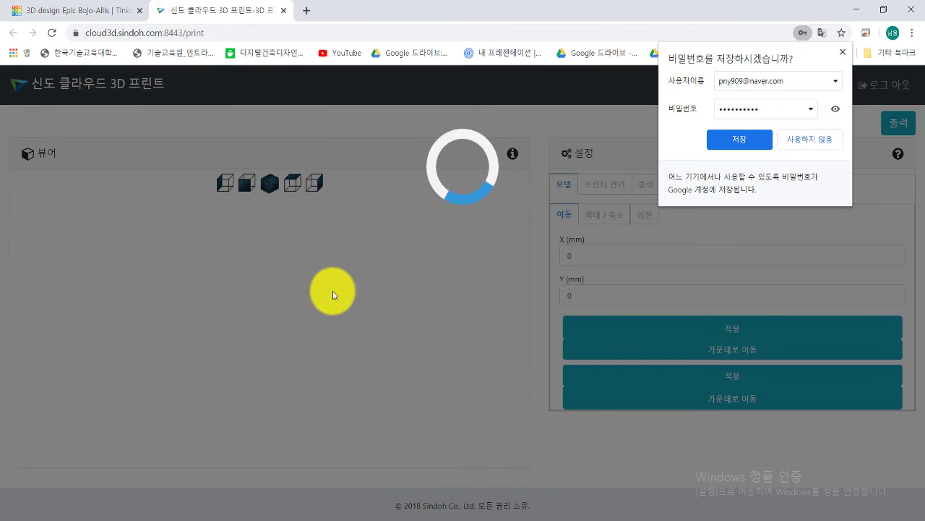
Step: Save the login in Chrome and orbit the build plate to inspect the cube, ring and Scribble
{"action": "left_click", "coordinate": [738, 138]}
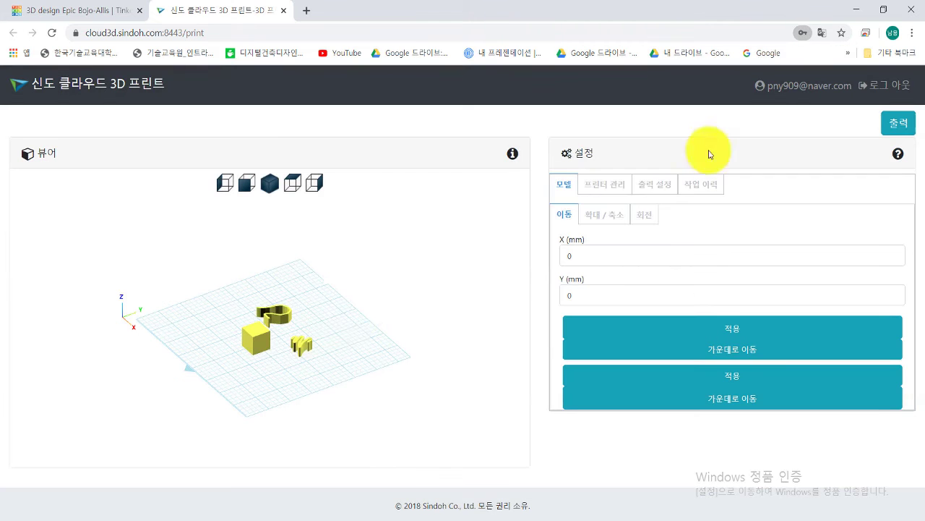
{"action": "left_click_drag", "start_coordinate": [296, 352], "coordinate": [244, 359]}
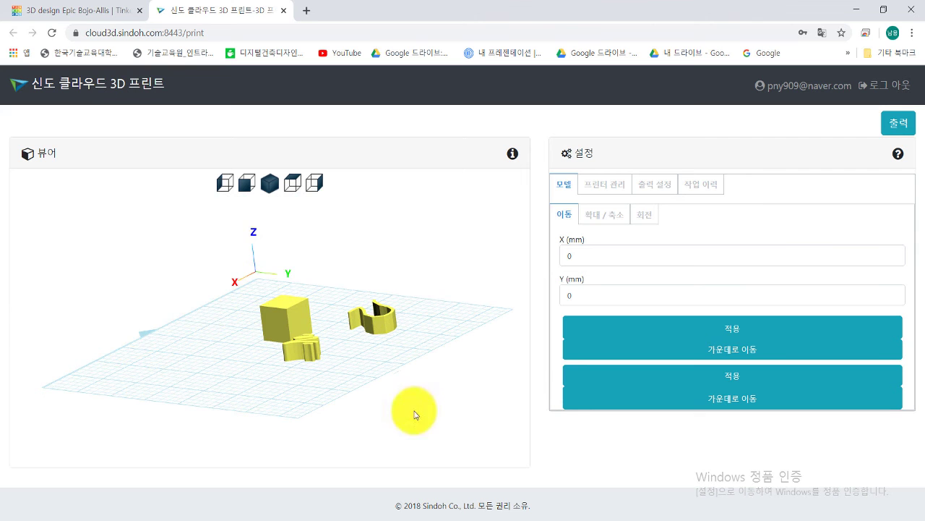
{"action": "left_click_drag", "start_coordinate": [461, 289], "coordinate": [434, 347]}
{"action": "left_click_drag", "start_coordinate": [358, 367], "coordinate": [429, 378]}
{"action": "mouse_move", "coordinate": [348, 382]}
{"action": "left_mouse_down"}
{"action": "mouse_move", "coordinate": [351, 374]}
{"action": "mouse_move", "coordinate": [296, 386]}
{"action": "mouse_move", "coordinate": [368, 382]}
{"action": "mouse_move", "coordinate": [337, 378]}
{"action": "left_mouse_up"}
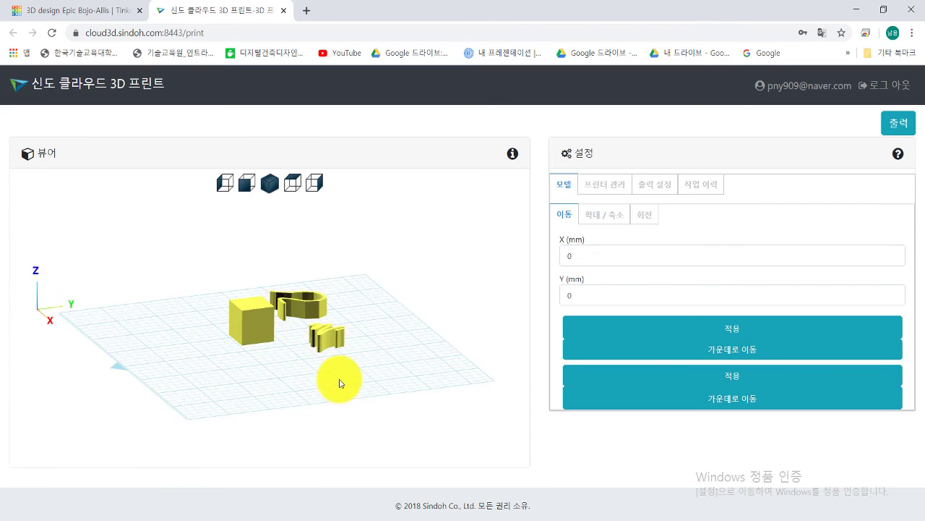
Step: Look through the Printer Management, Output Settings, Job History and Model panels, then switch back to Tinkercad
{"action": "left_click", "coordinate": [605, 191]}
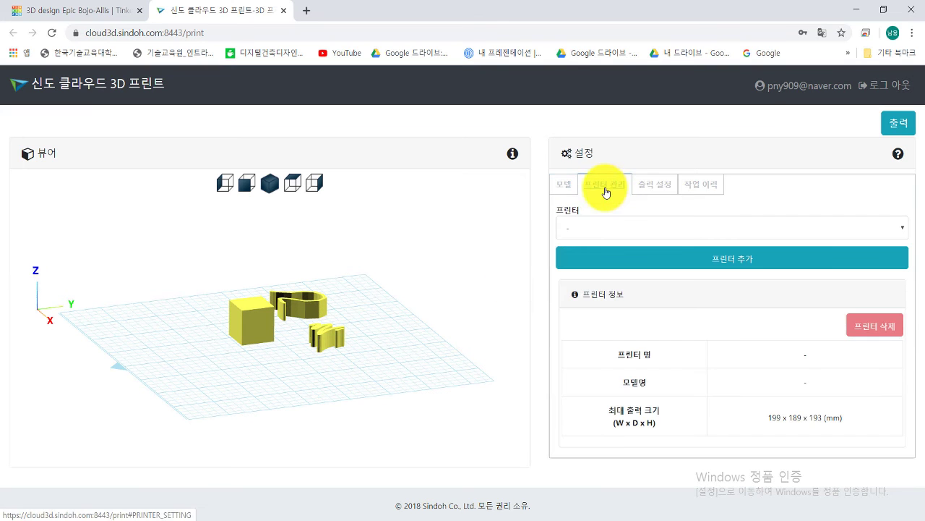
{"action": "left_click", "coordinate": [646, 191]}
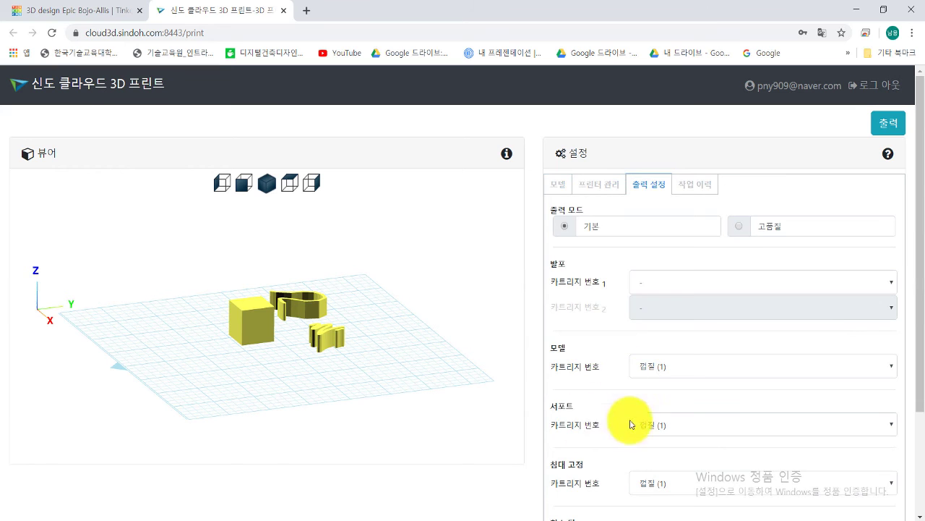
{"action": "left_click", "coordinate": [695, 190]}
{"action": "left_click", "coordinate": [563, 185]}
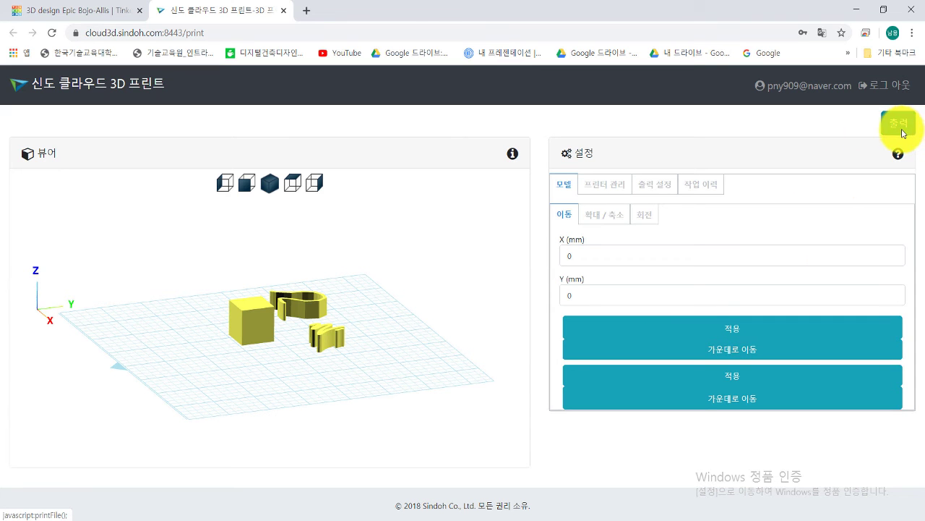
{"action": "left_click", "coordinate": [597, 189]}
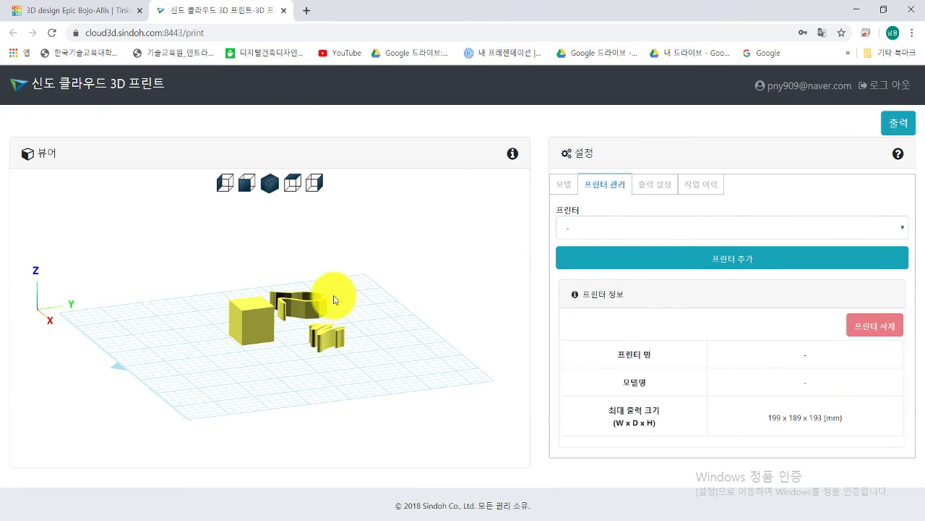
{"action": "left_click", "coordinate": [80, 11]}
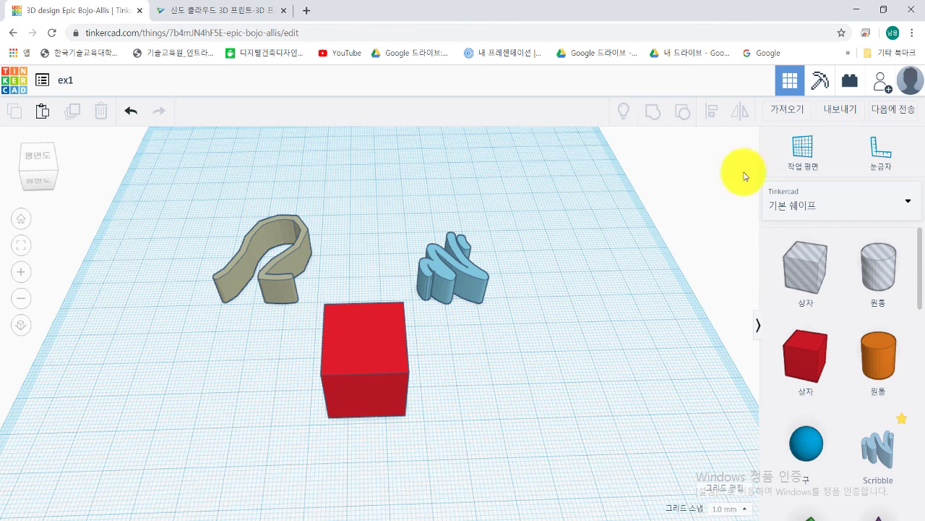
{"action": "left_click", "coordinate": [895, 118]}
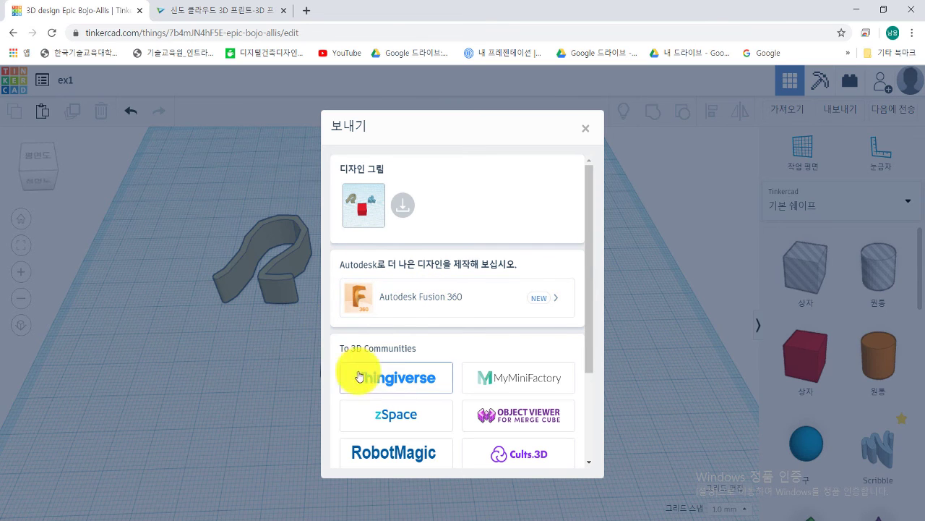
{"action": "scroll", "coordinate": [386, 354], "scroll_direction": "down", "scroll_amount": 1}
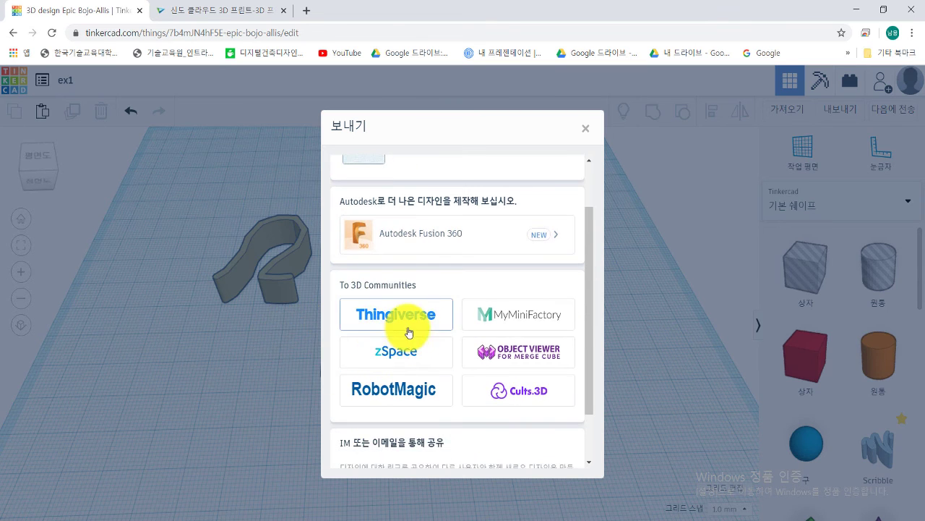
{"action": "scroll", "coordinate": [394, 354], "scroll_direction": "up", "scroll_amount": 1}
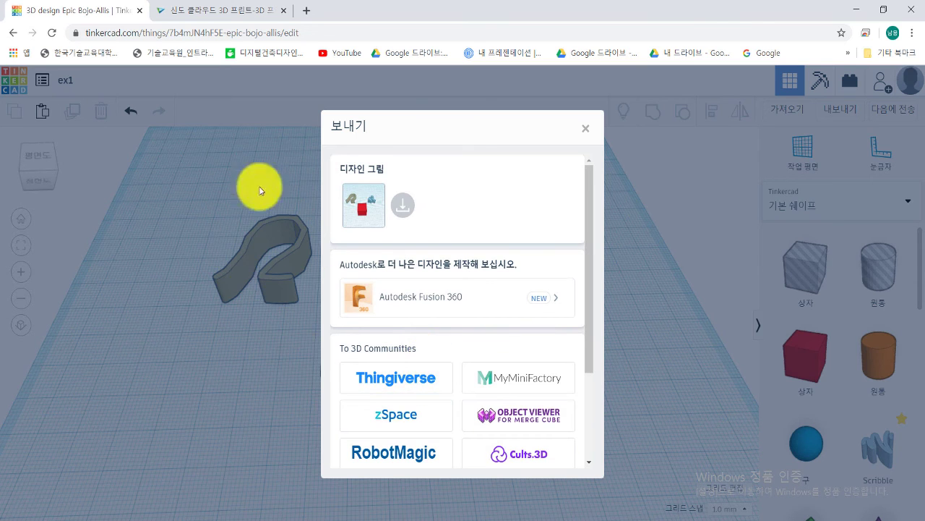
{"action": "scroll", "coordinate": [416, 396], "scroll_direction": "down", "scroll_amount": 2}
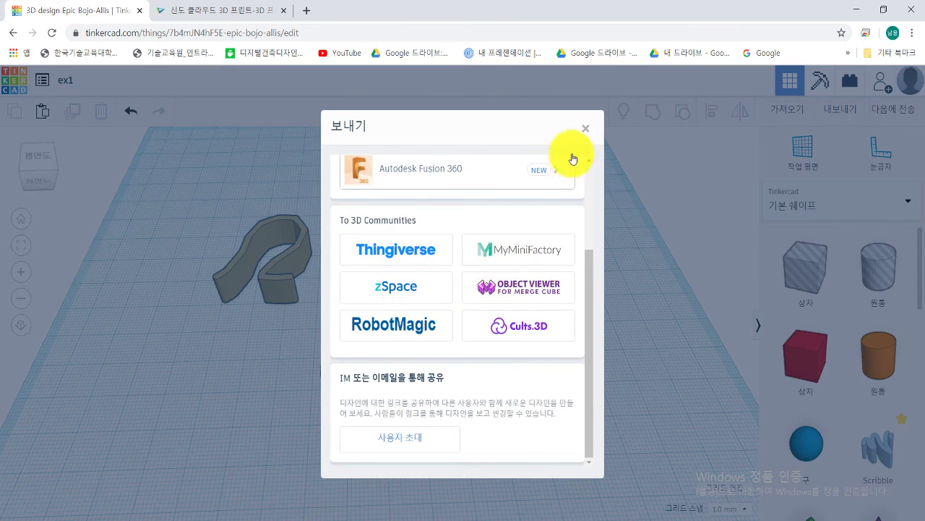
{"action": "left_click", "coordinate": [585, 129]}
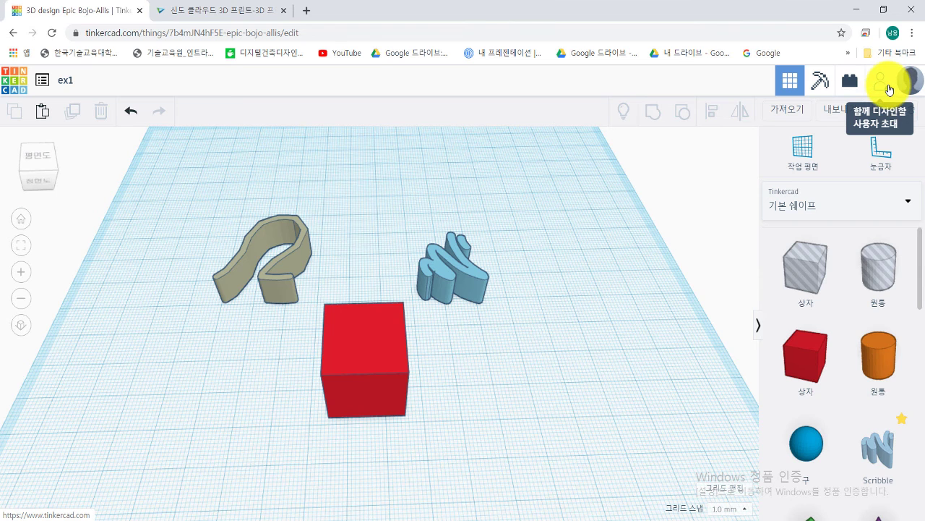
Step: Generate a new co-design link from the invite-collaborator window and copy it to the clipboard
{"action": "left_click", "coordinate": [883, 87]}
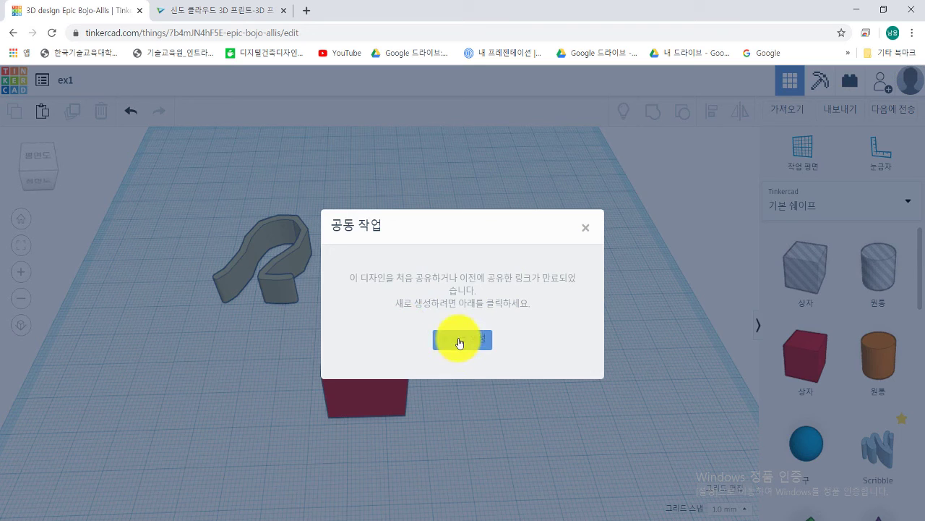
{"action": "left_click", "coordinate": [459, 344]}
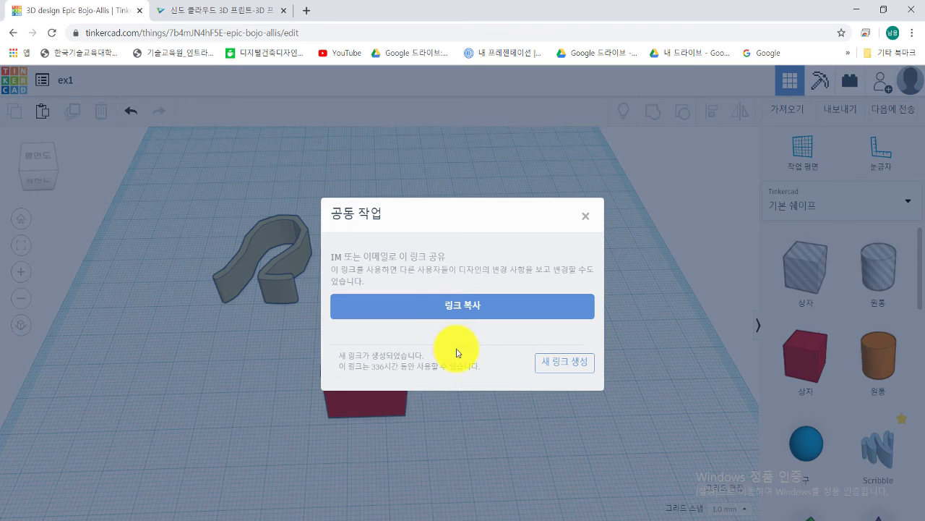
{"action": "left_click", "coordinate": [463, 307]}
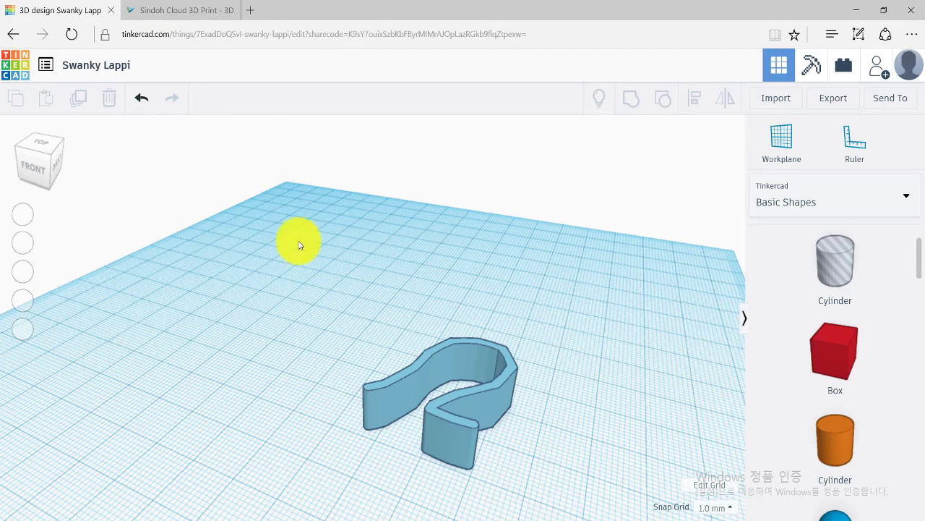
{"action": "left_click", "coordinate": [221, 40]}
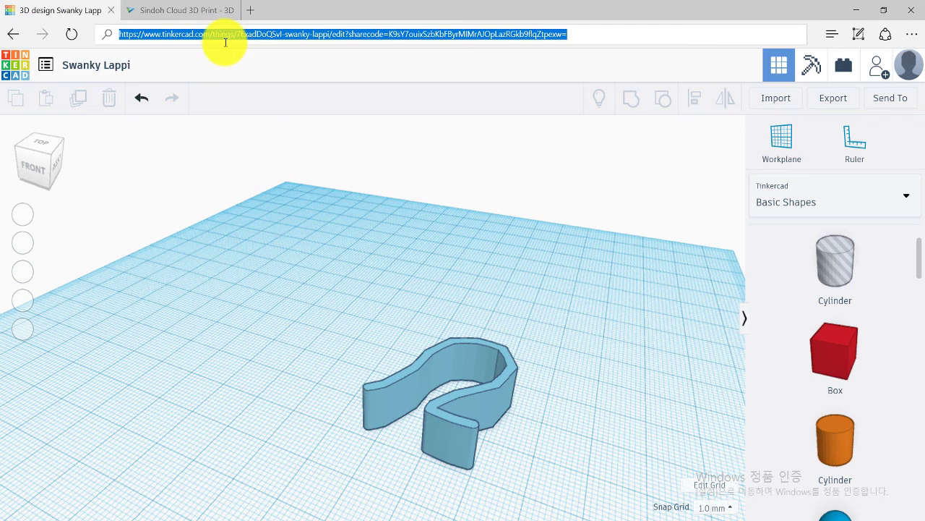
{"action": "key", "text": "Return"}
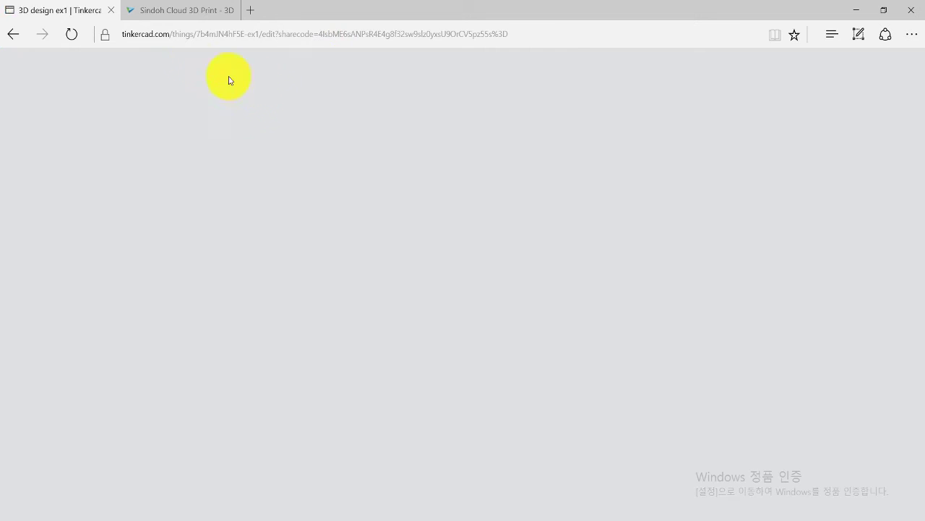
{"action": "left_click", "coordinate": [175, 37]}
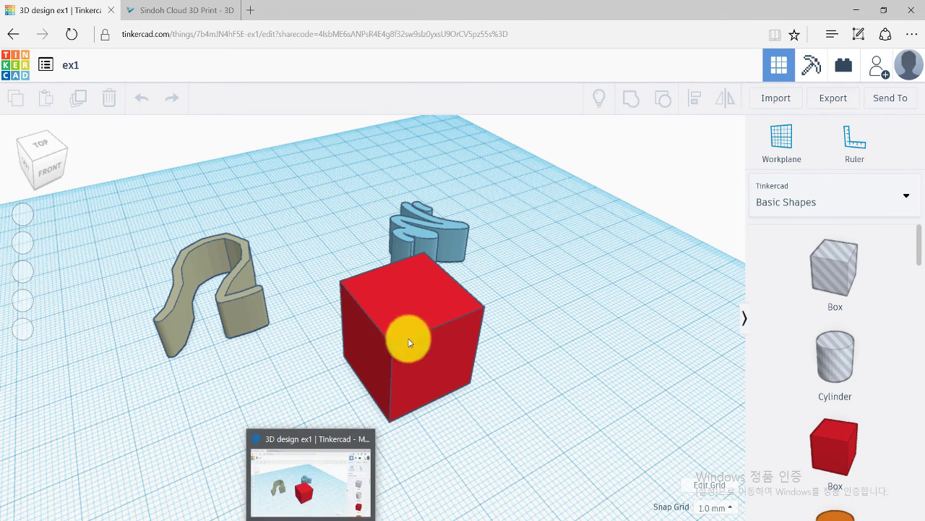
{"action": "scroll", "coordinate": [454, 340], "scroll_direction": "up", "scroll_amount": 1}
{"action": "right_click_drag", "start_coordinate": [454, 336], "coordinate": [458, 310]}
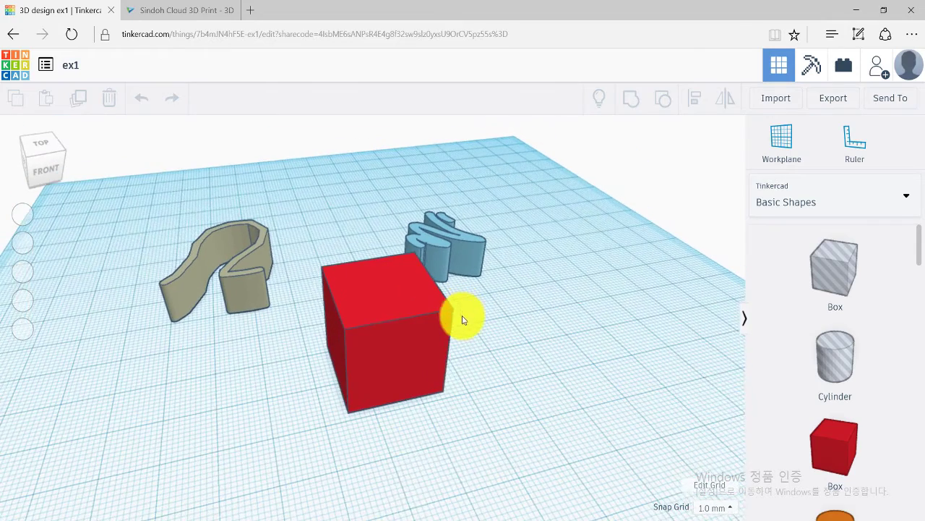
{"action": "mouse_move", "coordinate": [401, 517]}
{"action": "left_click", "coordinate": [396, 478]}
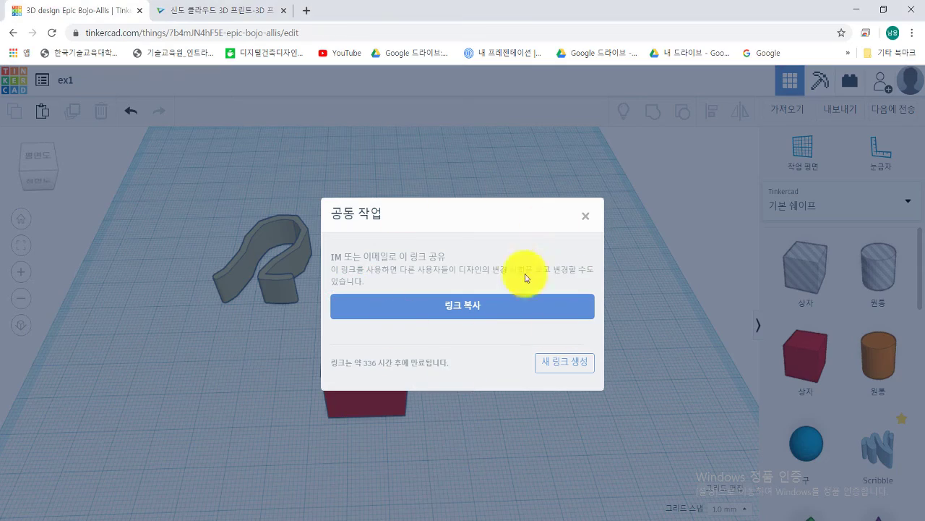
{"action": "left_click", "coordinate": [585, 220]}
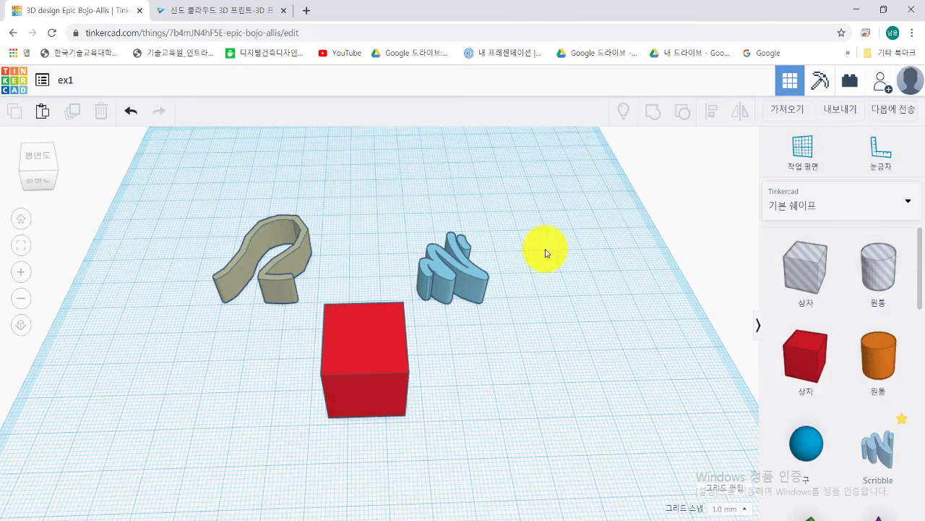
{"action": "left_click", "coordinate": [310, 517]}
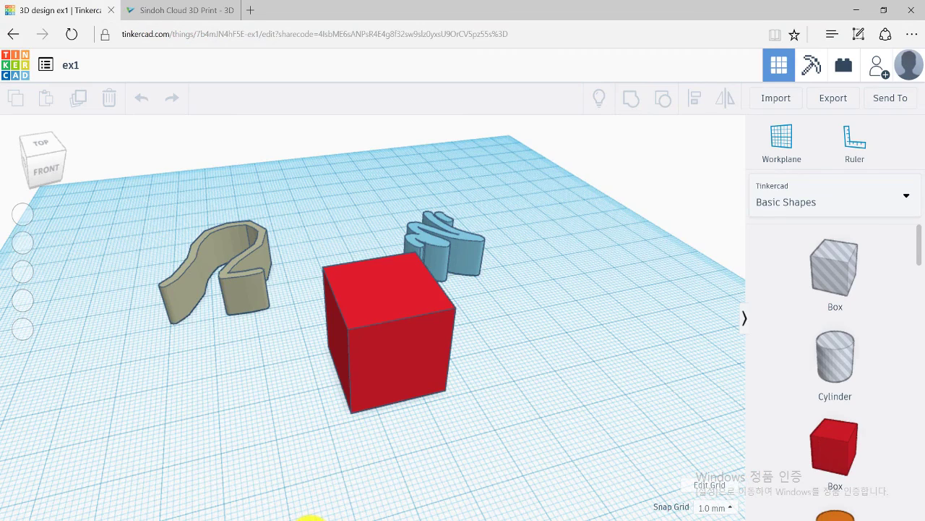
{"action": "right_click_drag", "start_coordinate": [362, 360], "coordinate": [430, 451]}
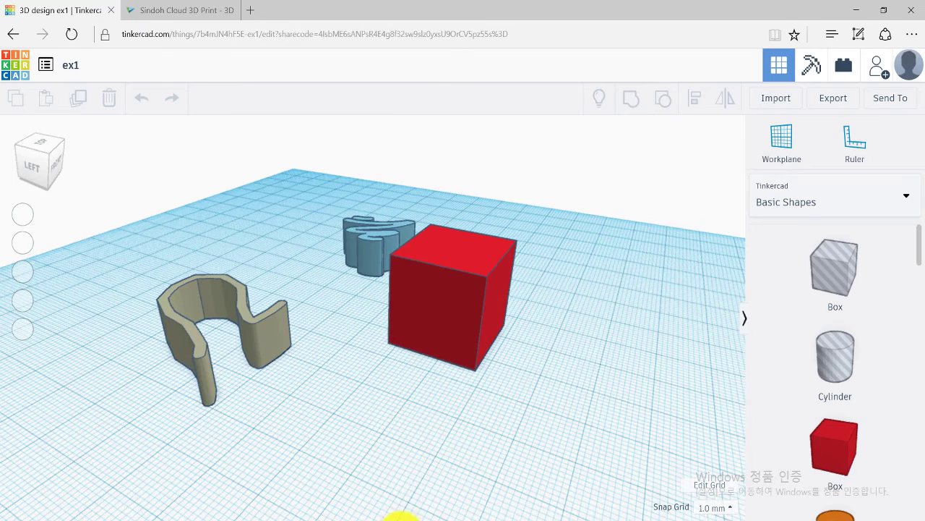
{"action": "left_click", "coordinate": [434, 477]}
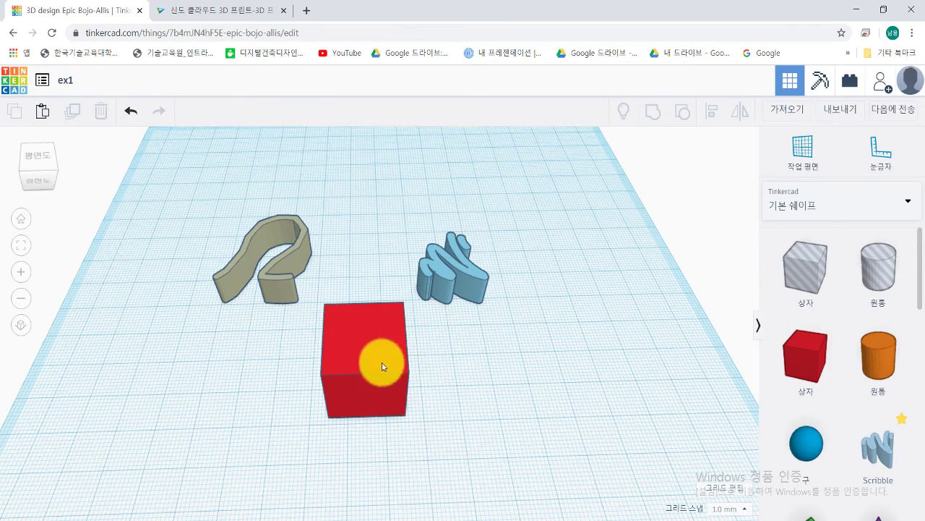
{"action": "left_click", "coordinate": [308, 517]}
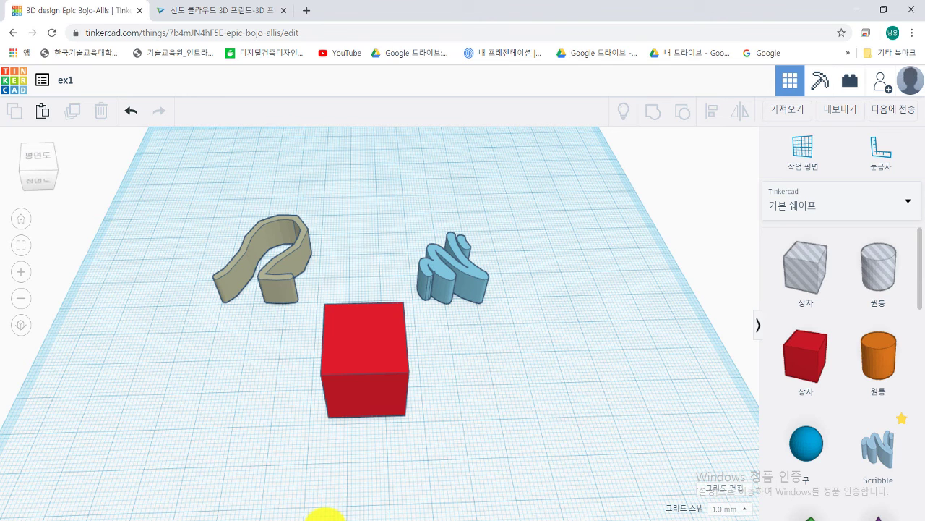
Step: Bring a sphere from Basic Shapes onto the workplane beside the red box
{"action": "right_click_drag", "start_coordinate": [471, 399], "coordinate": [418, 513]}
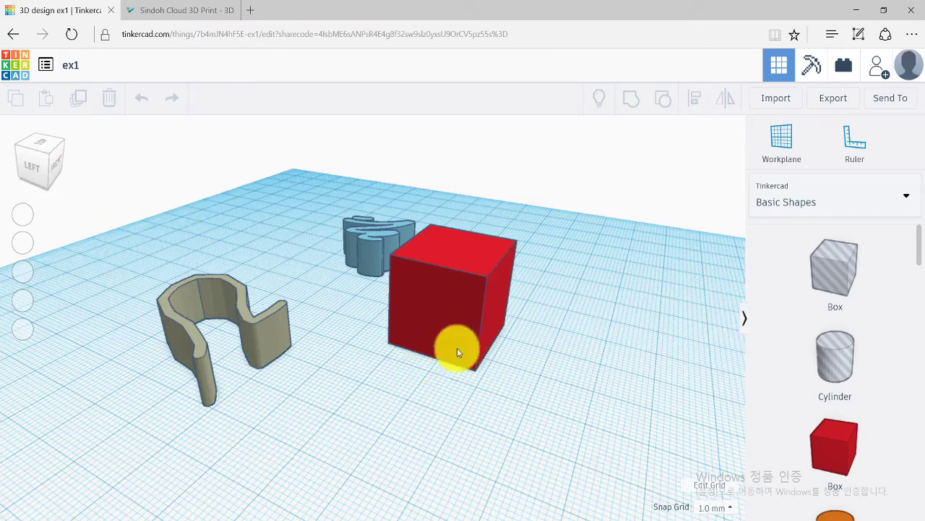
{"action": "right_click_drag", "start_coordinate": [455, 351], "coordinate": [366, 455]}
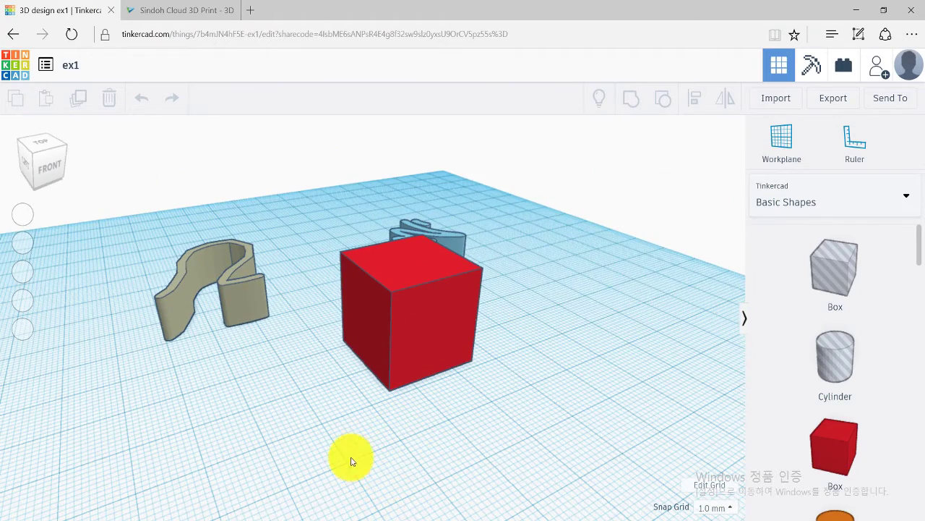
{"action": "right_click_drag", "start_coordinate": [370, 349], "coordinate": [469, 242]}
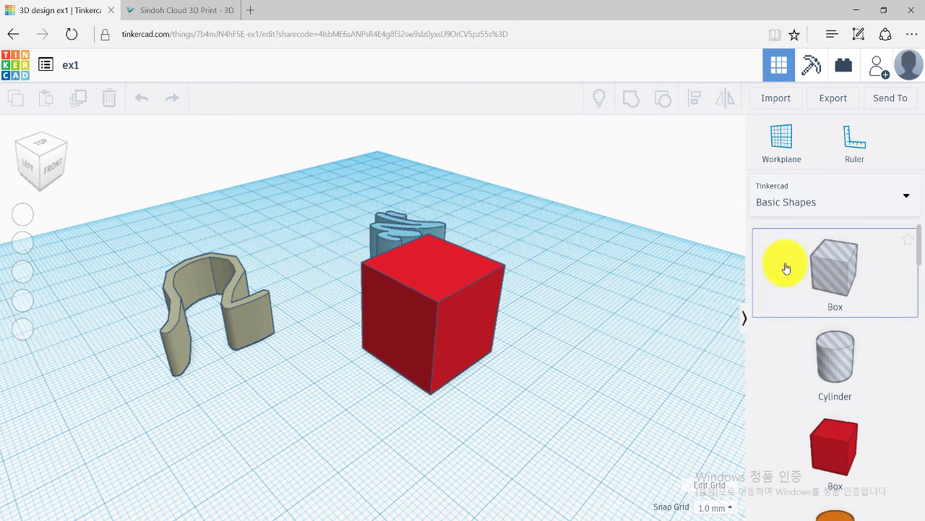
{"action": "scroll", "coordinate": [784, 255], "scroll_direction": "down", "scroll_amount": 1}
{"action": "scroll", "coordinate": [788, 260], "scroll_direction": "down", "scroll_amount": 1}
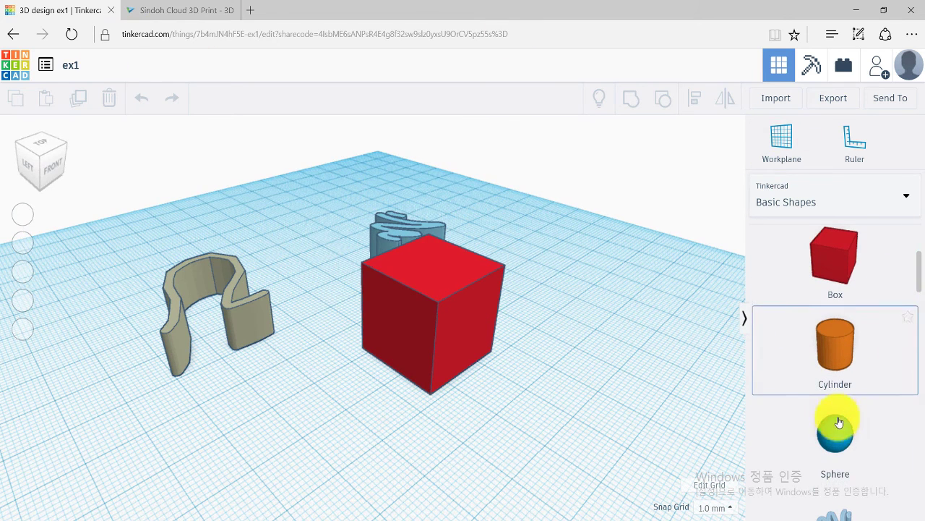
{"action": "left_click_drag", "start_coordinate": [839, 418], "coordinate": [320, 384]}
{"action": "left_click", "coordinate": [429, 425]}
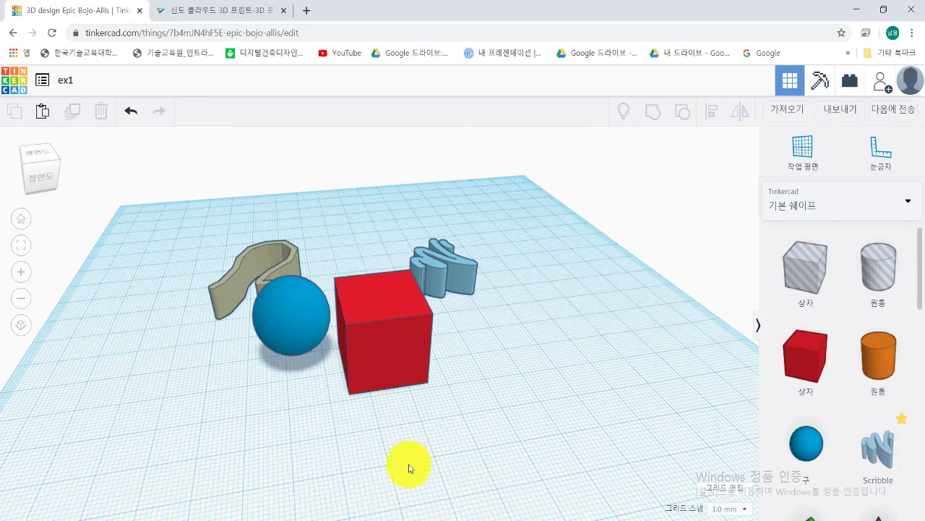
Step: Sink the blue sphere partly into the red box's side and inspect it from several angles
{"action": "left_click", "coordinate": [302, 321]}
{"action": "right_click_drag", "start_coordinate": [398, 415], "coordinate": [362, 413]}
{"action": "left_click_drag", "start_coordinate": [320, 349], "coordinate": [458, 355]}
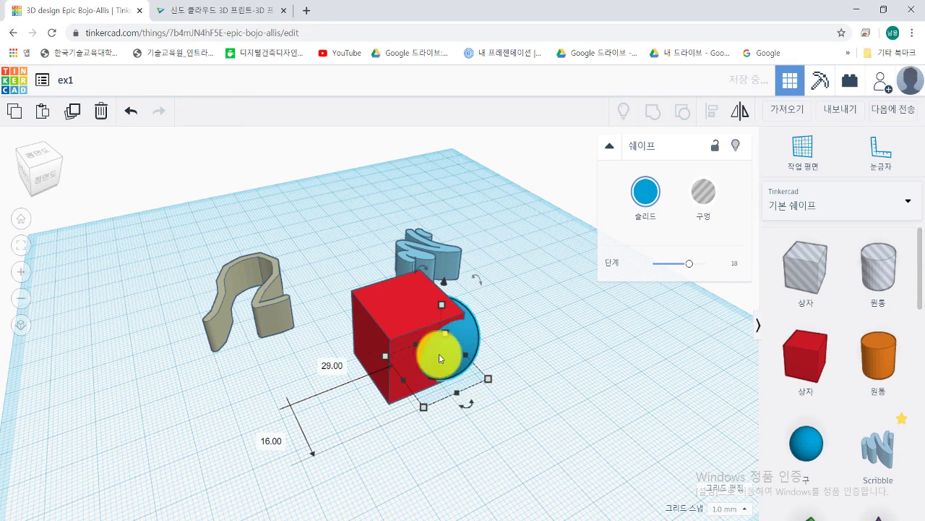
{"action": "left_click", "coordinate": [415, 465]}
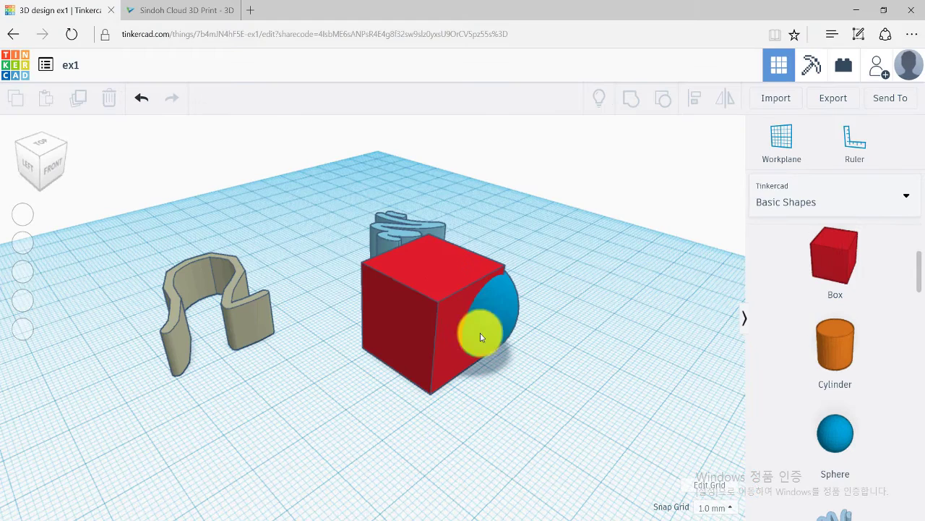
{"action": "right_click_drag", "start_coordinate": [514, 372], "coordinate": [504, 400]}
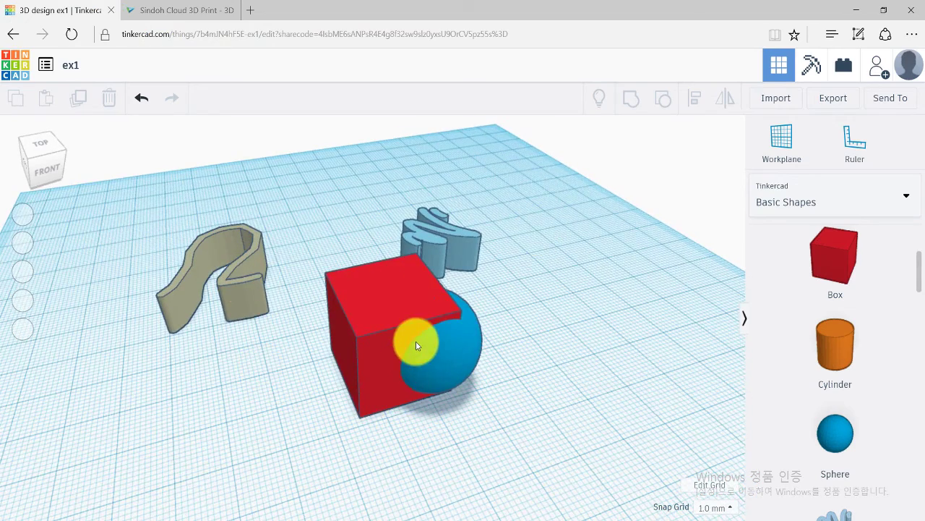
{"action": "scroll", "coordinate": [417, 341], "scroll_direction": "down", "scroll_amount": 2}
{"action": "scroll", "coordinate": [417, 339], "scroll_direction": "down", "scroll_amount": 2}
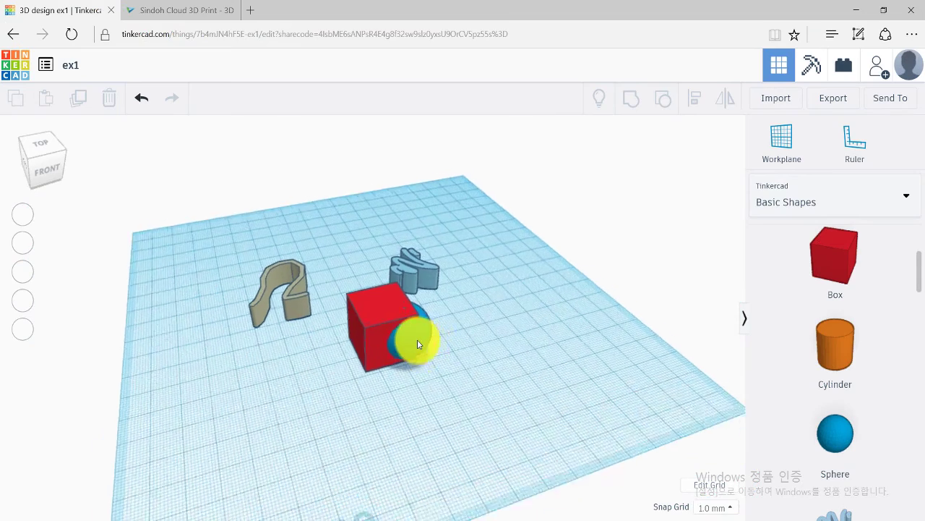
{"action": "right_click_drag", "start_coordinate": [417, 339], "coordinate": [343, 335]}
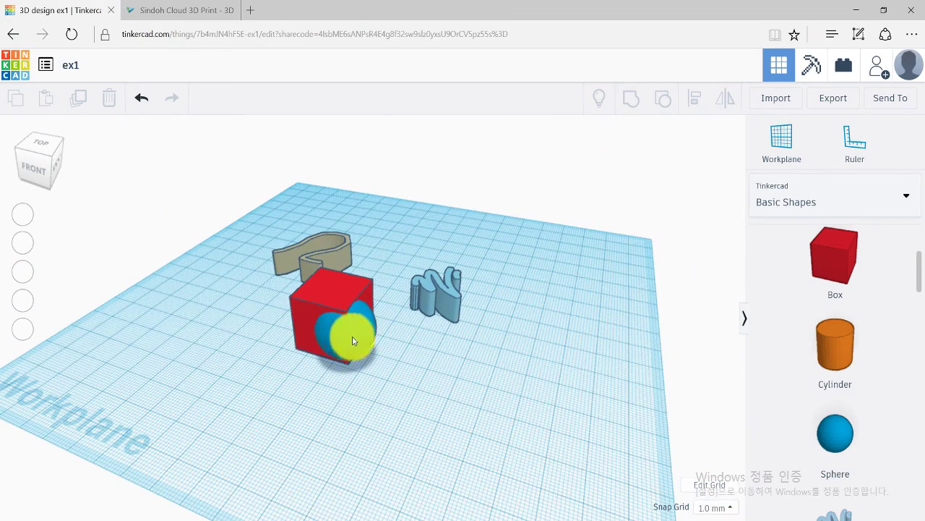
{"action": "middle_click_drag", "start_coordinate": [430, 347], "coordinate": [468, 350]}
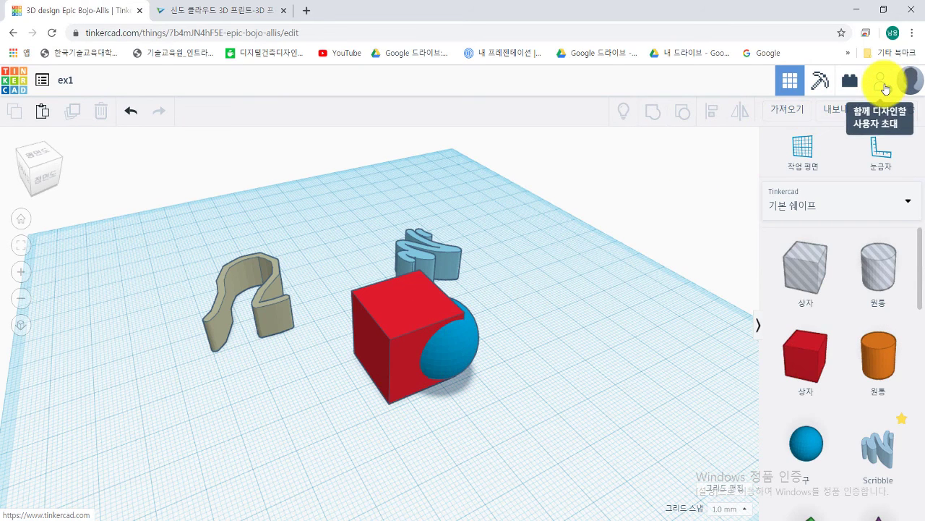
{"action": "middle_click_drag", "start_coordinate": [475, 275], "coordinate": [513, 268]}
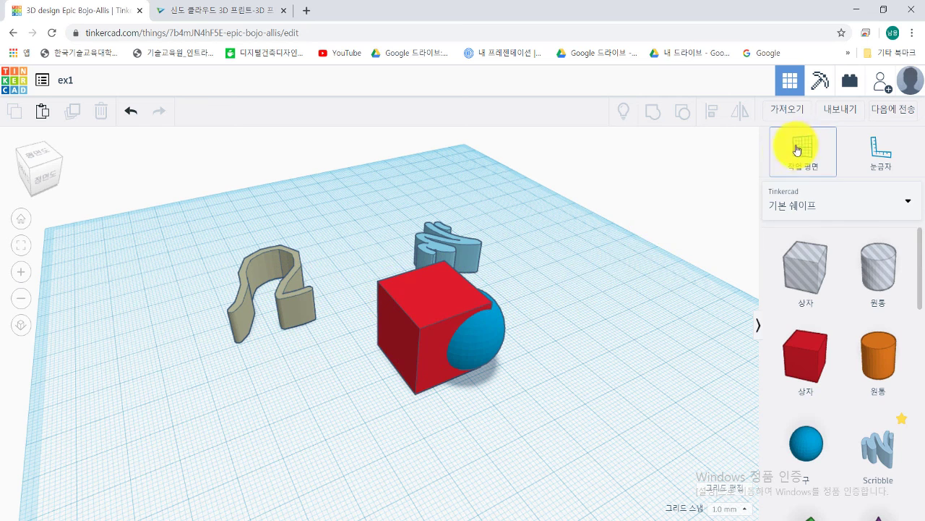
Step: Put a workplane on the red box's top face and stand a cylinder on it
{"action": "left_click", "coordinate": [770, 169]}
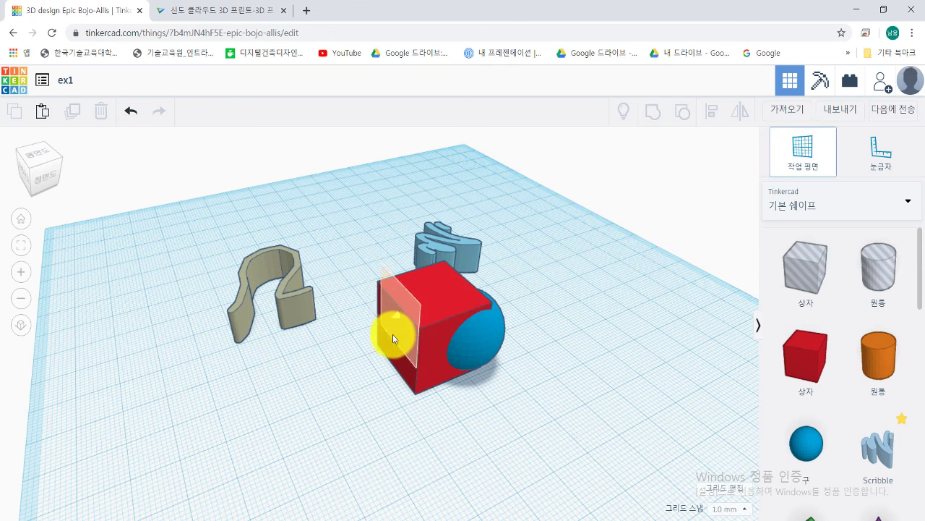
{"action": "left_click", "coordinate": [432, 308]}
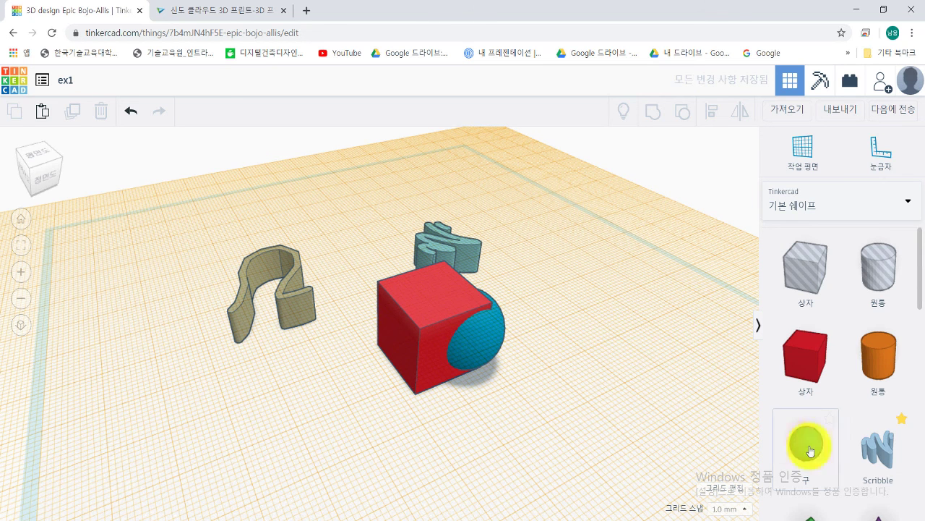
{"action": "left_click_drag", "start_coordinate": [878, 371], "coordinate": [444, 319]}
{"action": "left_click", "coordinate": [548, 379]}
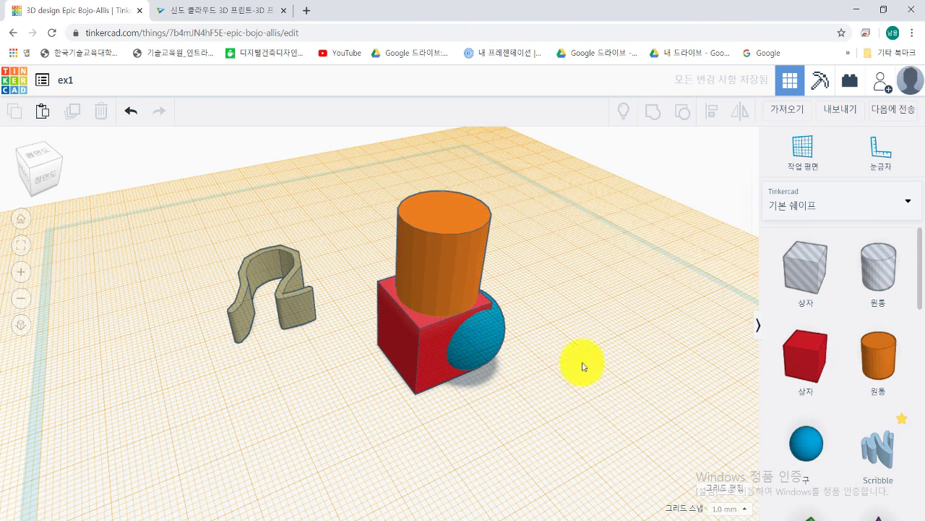
Step: Reset the workplane to the ground grid and reorient the view around the stacked shapes
{"action": "left_click", "coordinate": [804, 158]}
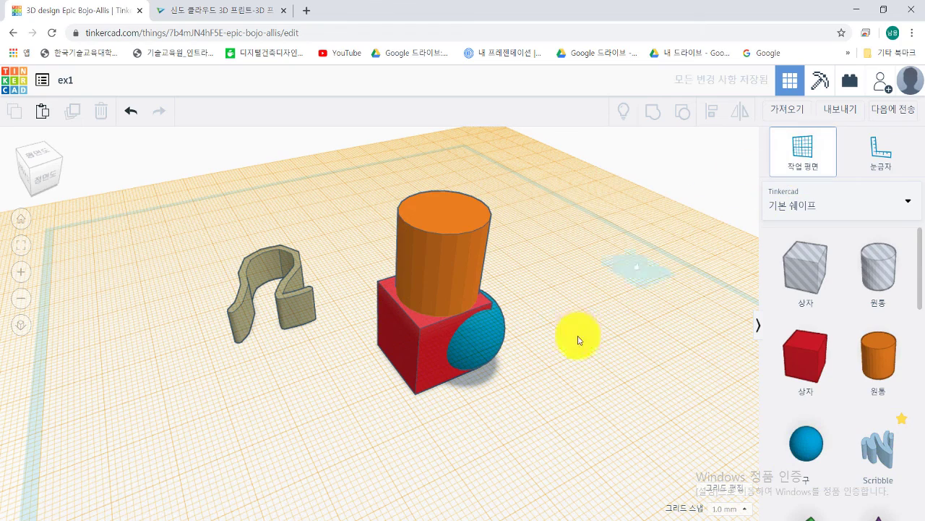
{"action": "right_click_drag", "start_coordinate": [496, 415], "coordinate": [514, 382]}
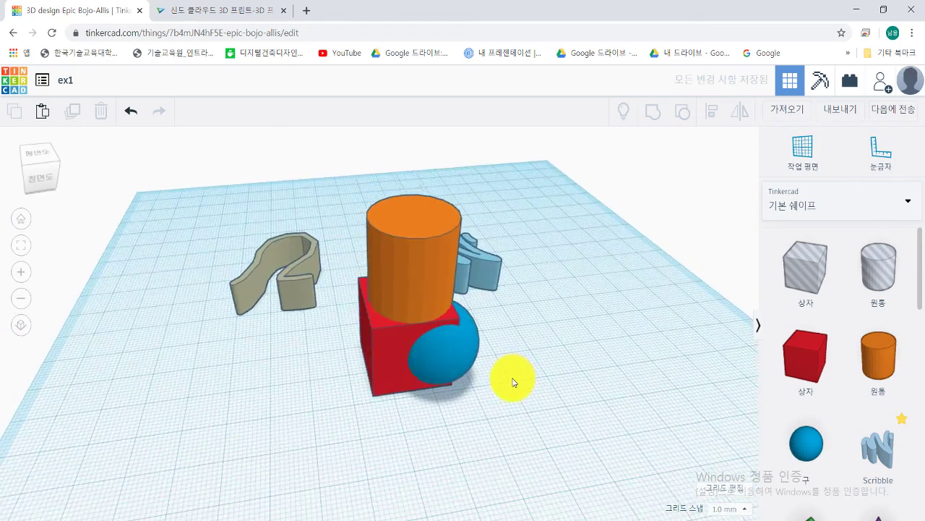
{"action": "scroll", "coordinate": [368, 355], "scroll_direction": "down", "scroll_amount": 5}
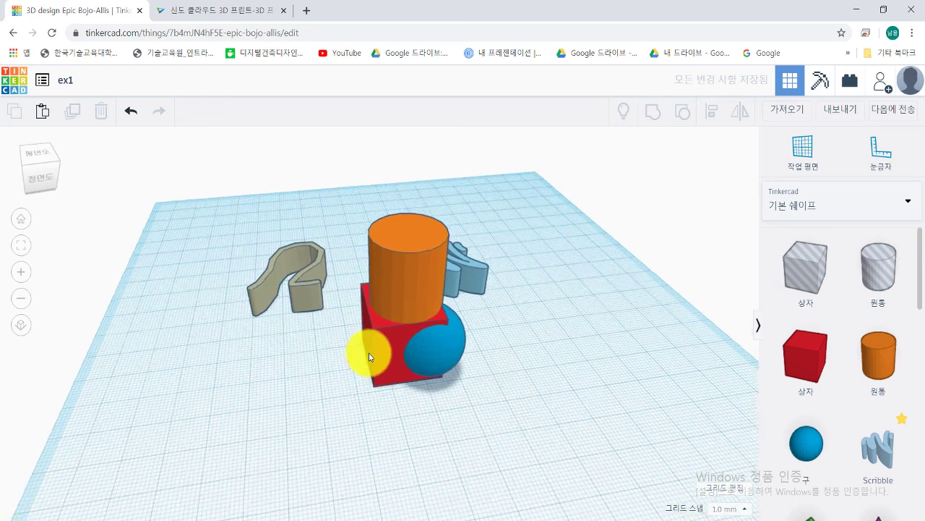
{"action": "right_click_drag", "start_coordinate": [359, 385], "coordinate": [355, 351]}
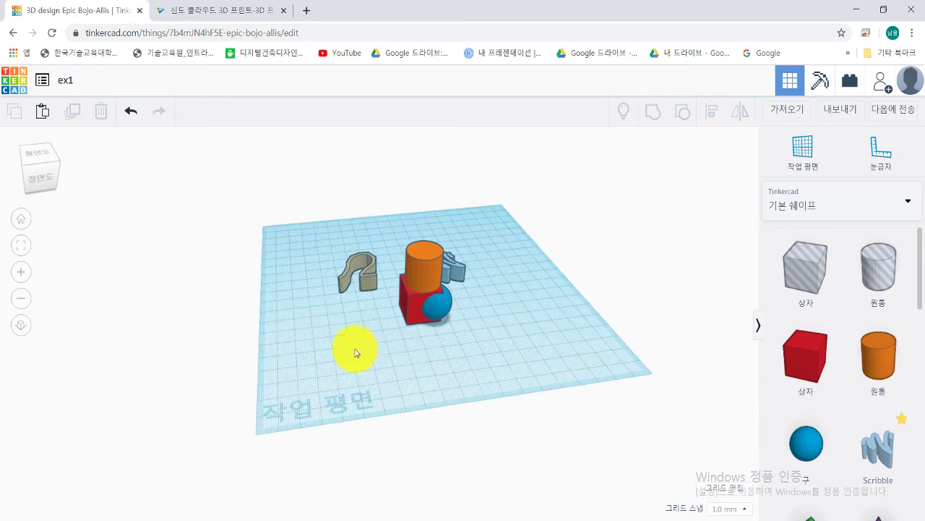
{"action": "scroll", "coordinate": [355, 351], "scroll_direction": "up", "scroll_amount": 5}
{"action": "right_click_drag", "start_coordinate": [395, 395], "coordinate": [375, 369]}
{"action": "right_click_drag", "start_coordinate": [424, 345], "coordinate": [382, 341]}
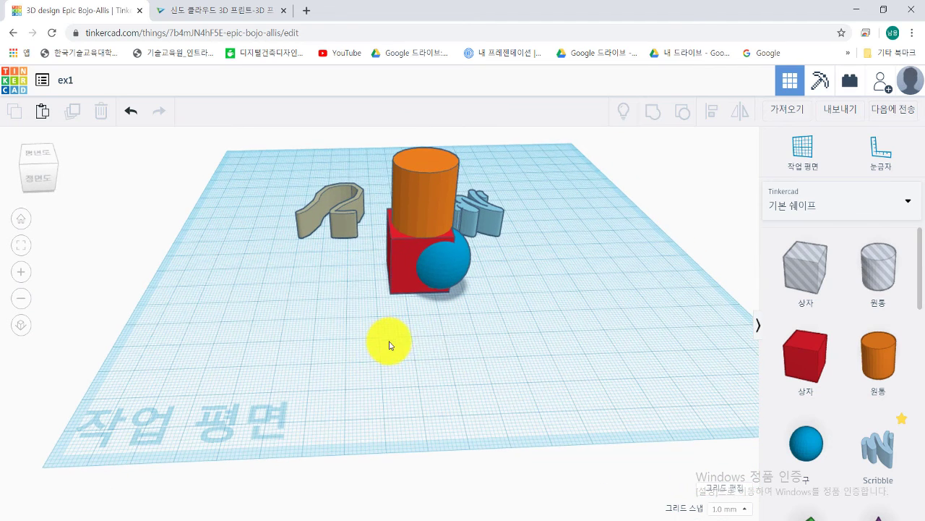
{"action": "right_click_drag", "start_coordinate": [441, 345], "coordinate": [448, 352]}
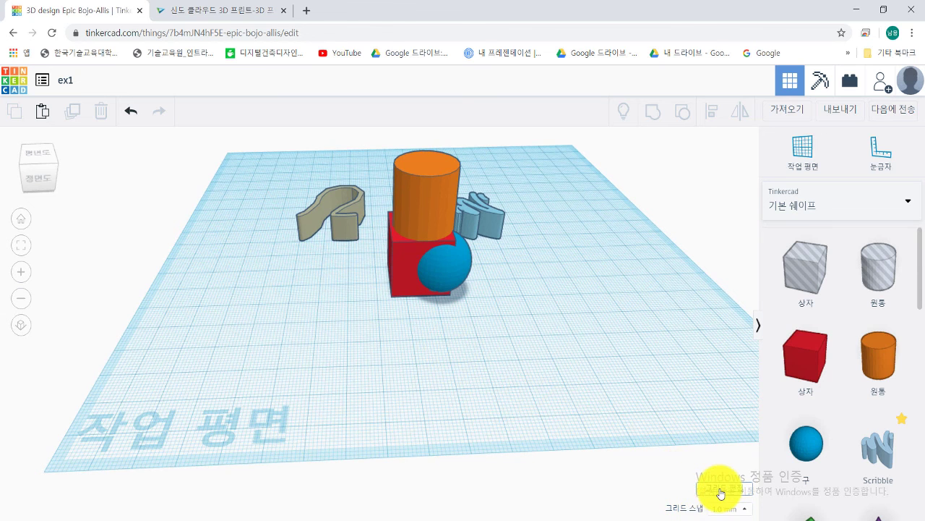
Step: In grid properties, keep millimetres and try the Makerbot Replicator+ preset
{"action": "left_click", "coordinate": [721, 494]}
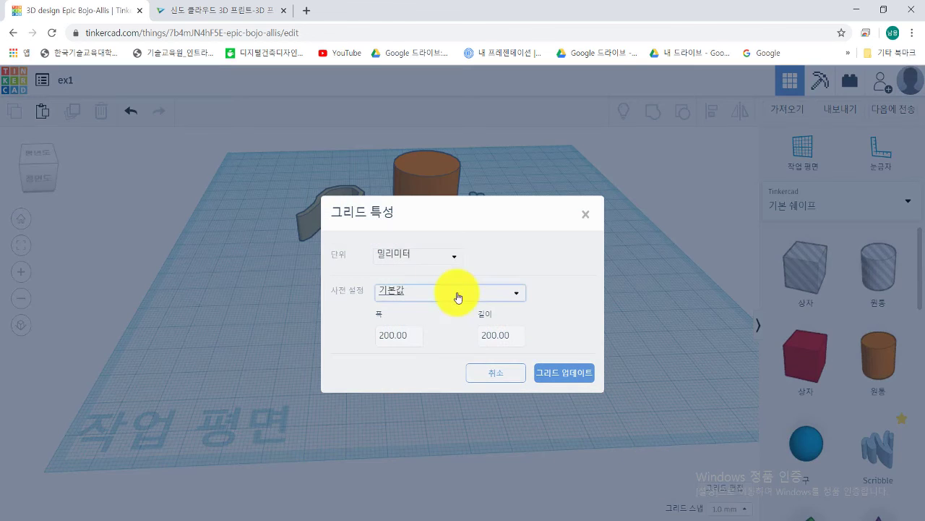
{"action": "left_click", "coordinate": [407, 256]}
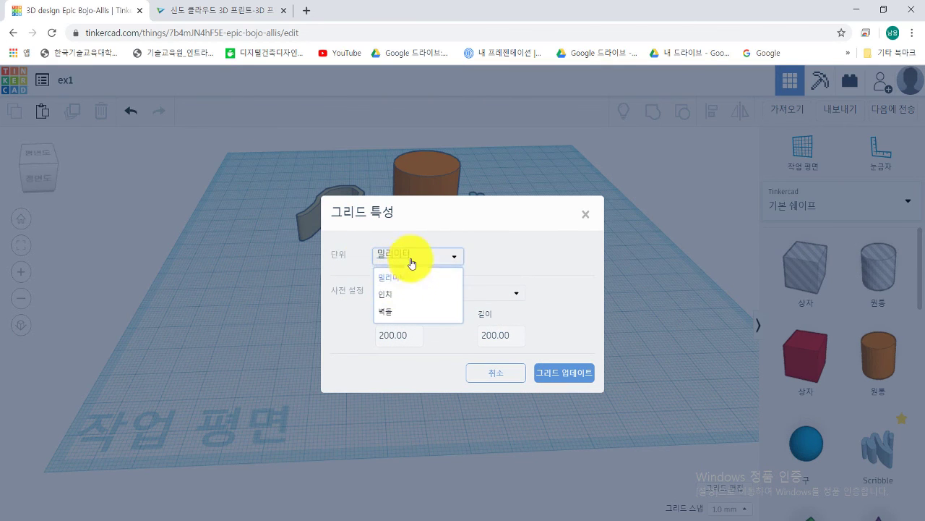
{"action": "left_click", "coordinate": [403, 284]}
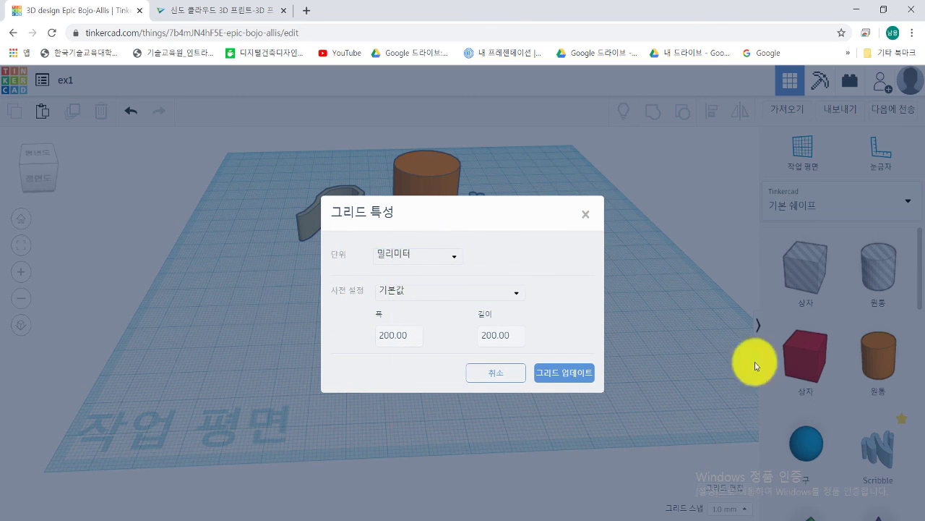
{"action": "left_click", "coordinate": [418, 295]}
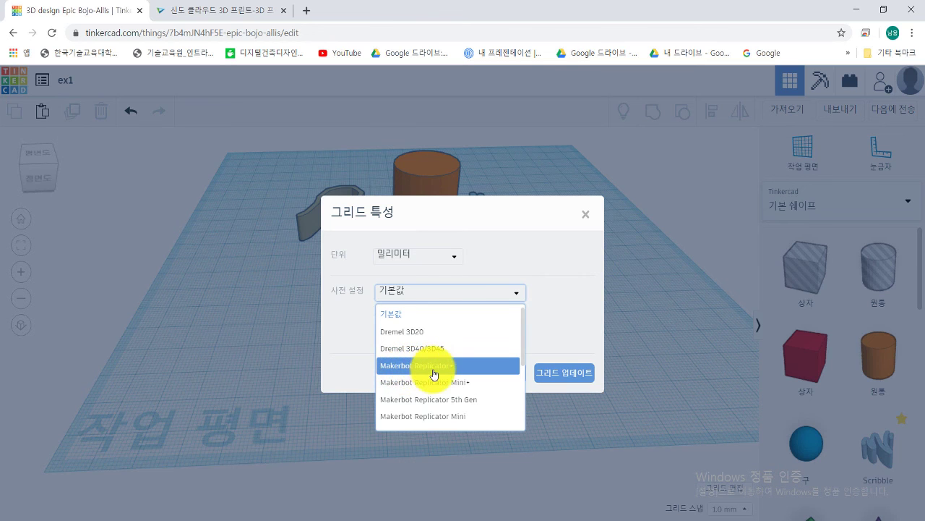
{"action": "left_click", "coordinate": [441, 366]}
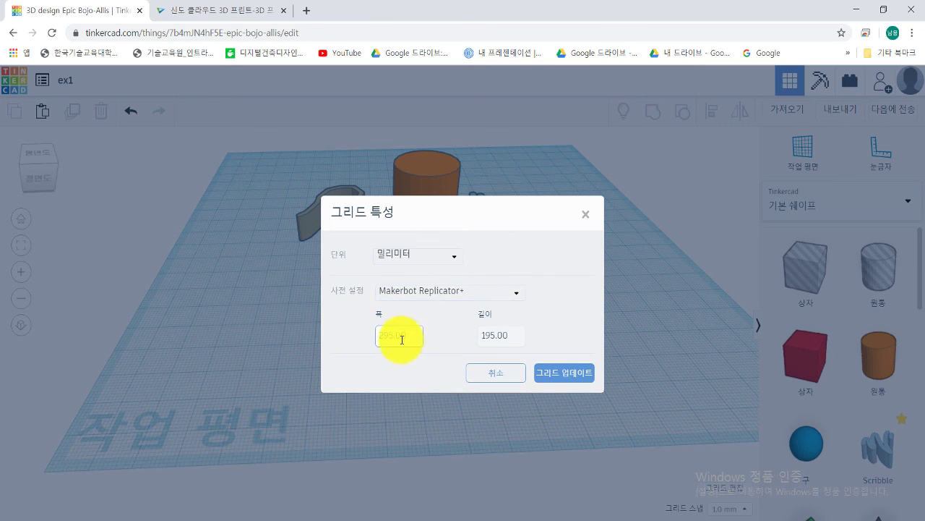
{"action": "left_click", "coordinate": [389, 340]}
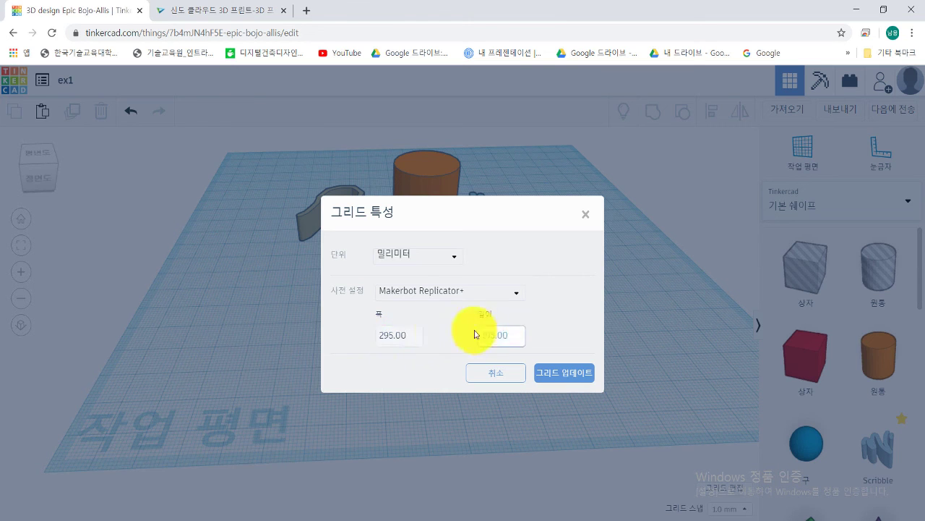
Step: Try the Makerbot Replicator Mini+ preset, return to the default 200 × 200 mm, and cancel
{"action": "left_click", "coordinate": [462, 298]}
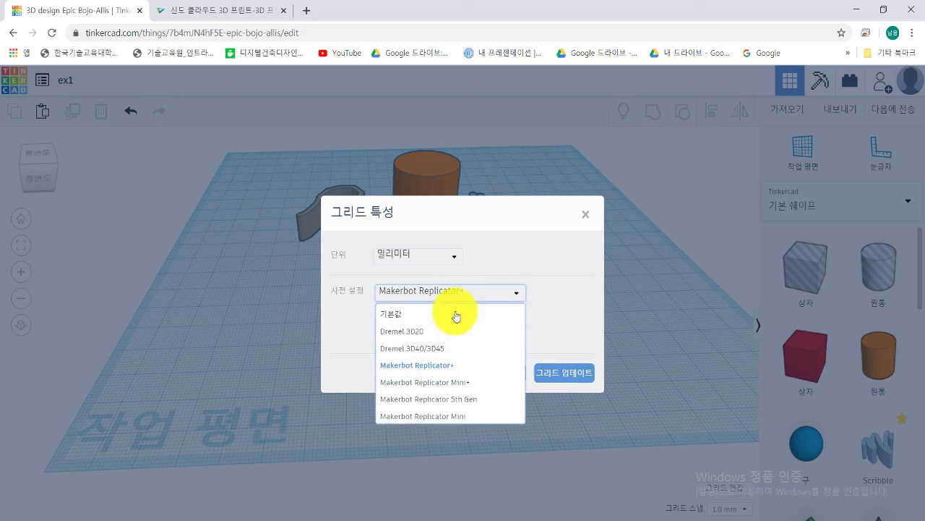
{"action": "left_click", "coordinate": [434, 378]}
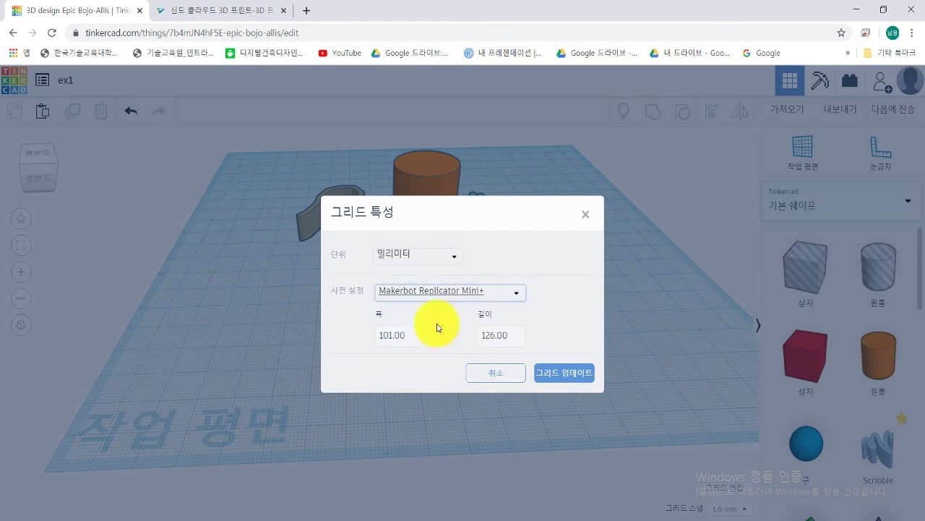
{"action": "left_click", "coordinate": [452, 293]}
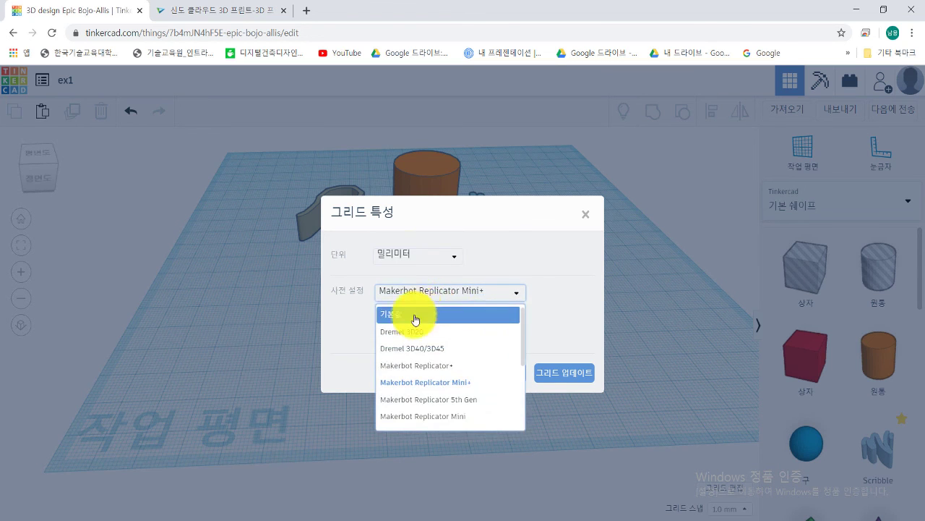
{"action": "left_click", "coordinate": [415, 315]}
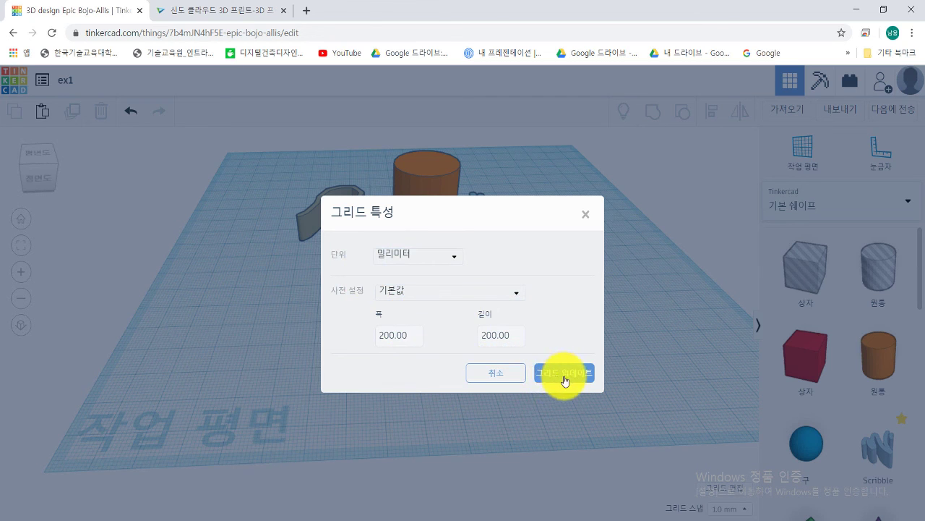
{"action": "left_click", "coordinate": [492, 376]}
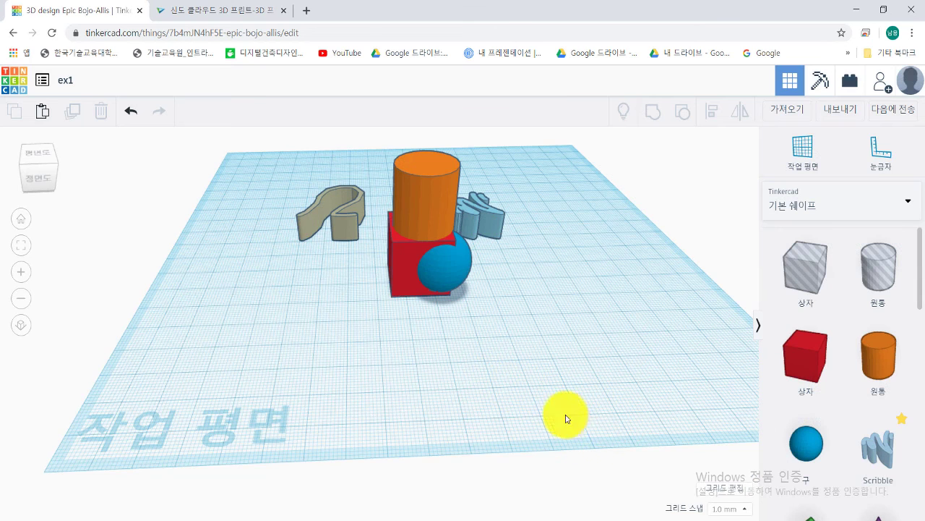
Step: With snap left at 1.0 mm, drag the red box toward the lower left
{"action": "left_click", "coordinate": [726, 510]}
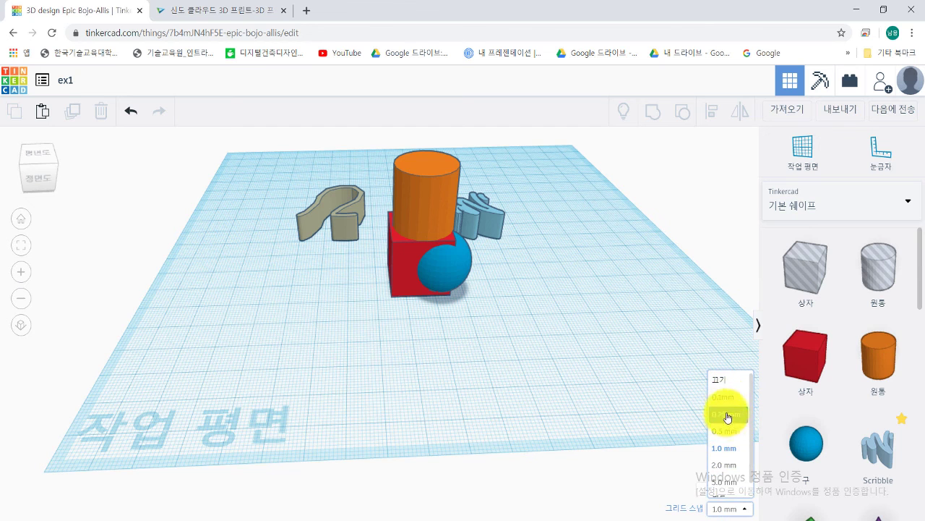
{"action": "left_click", "coordinate": [459, 369]}
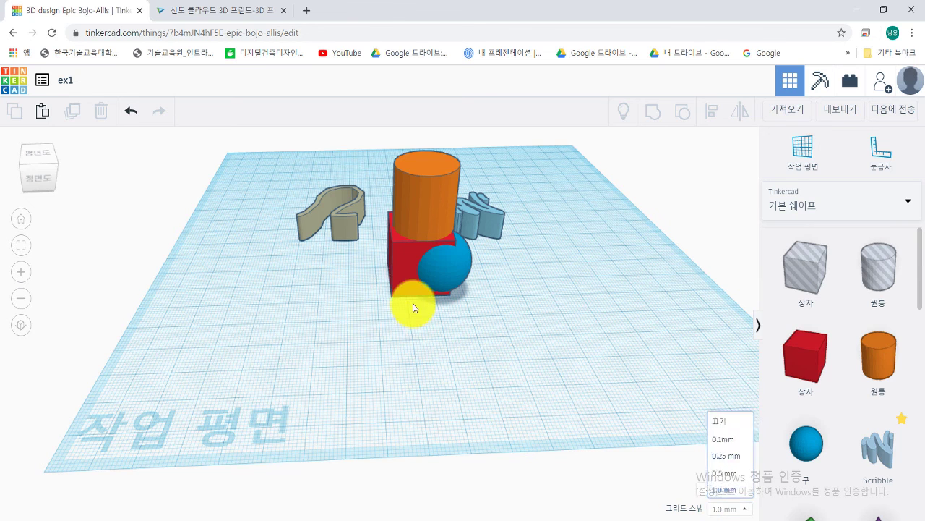
{"action": "left_click", "coordinate": [404, 273]}
{"action": "left_click_drag", "start_coordinate": [402, 284], "coordinate": [399, 329]}
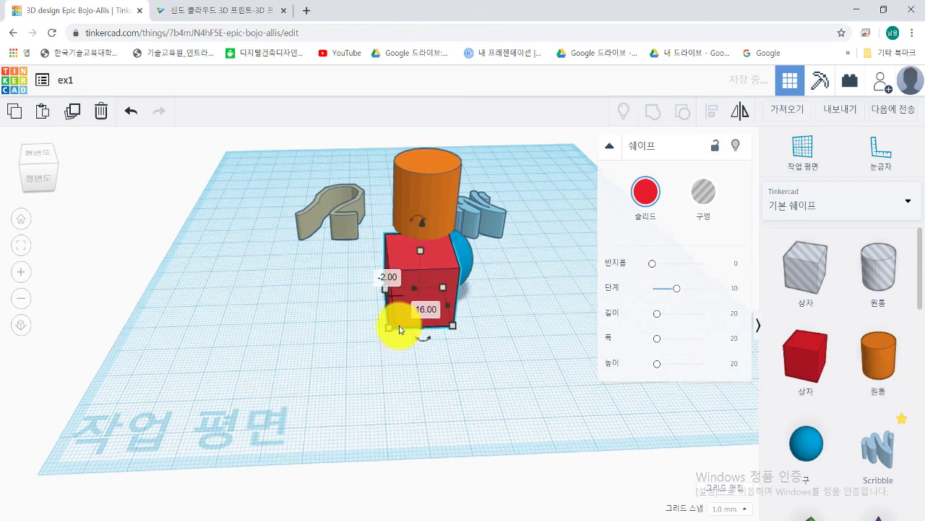
{"action": "scroll", "coordinate": [400, 329], "scroll_direction": "up", "scroll_amount": 5}
{"action": "scroll", "coordinate": [409, 316], "scroll_direction": "up", "scroll_amount": 5}
{"action": "scroll", "coordinate": [442, 325], "scroll_direction": "up", "scroll_amount": 2}
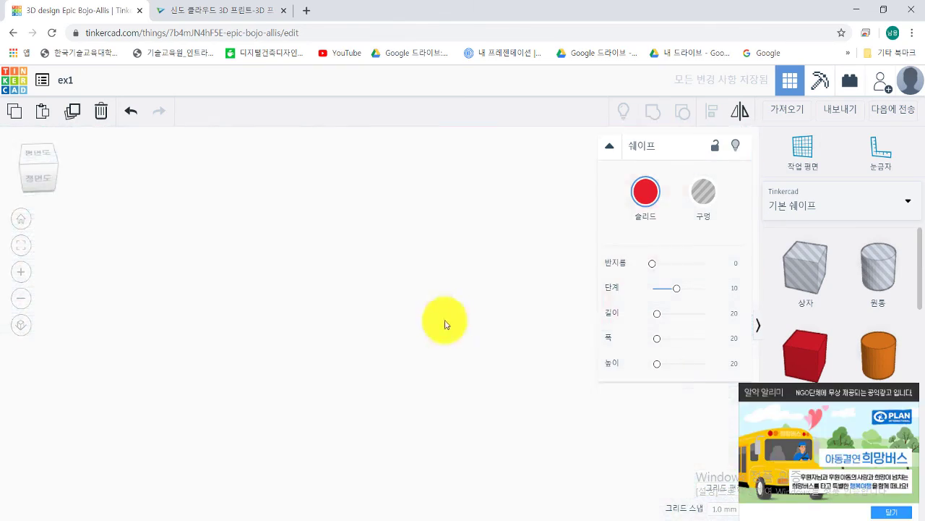
{"action": "scroll", "coordinate": [405, 336], "scroll_direction": "down", "scroll_amount": 6}
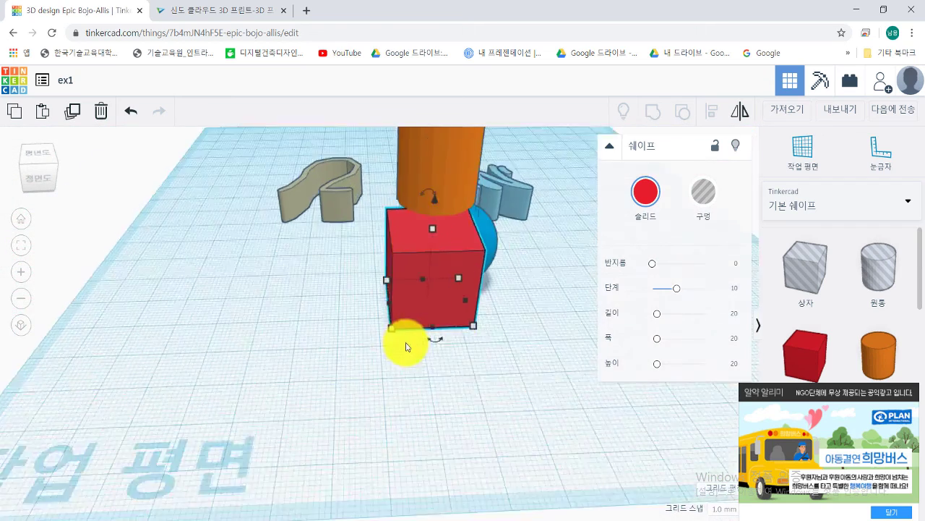
{"action": "scroll", "coordinate": [399, 340], "scroll_direction": "up", "scroll_amount": 5}
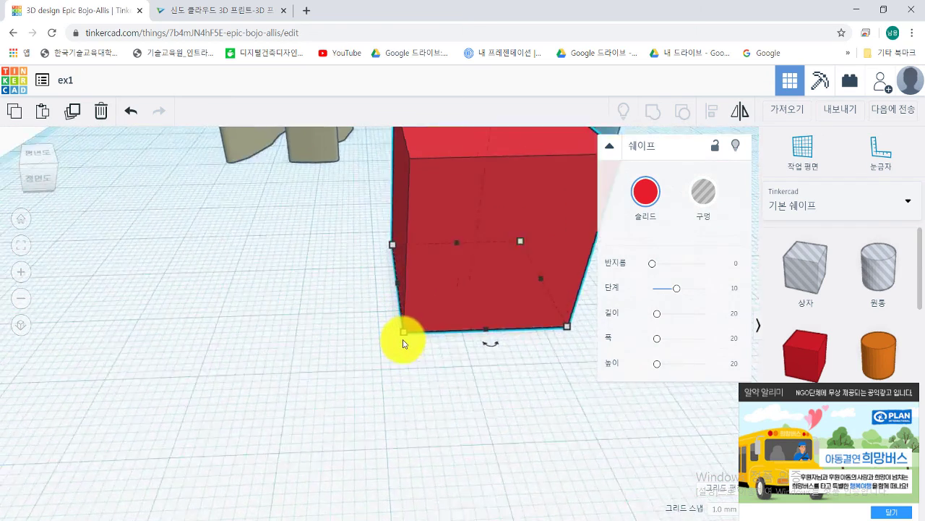
{"action": "left_click_drag", "start_coordinate": [463, 309], "coordinate": [480, 377]}
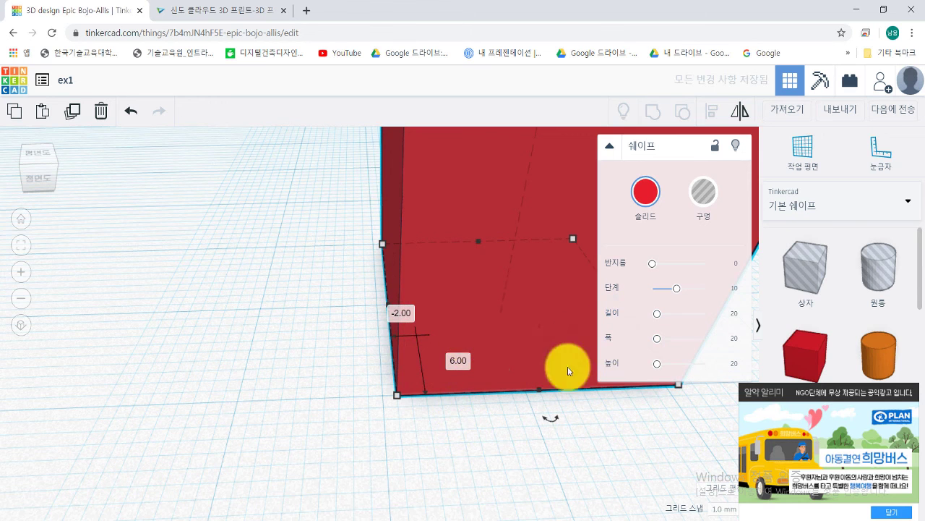
Step: Set Snap Grid to 5.0 mm and move the red box across the workplane in coarser steps
{"action": "left_click", "coordinate": [723, 509]}
{"action": "left_click", "coordinate": [723, 483]}
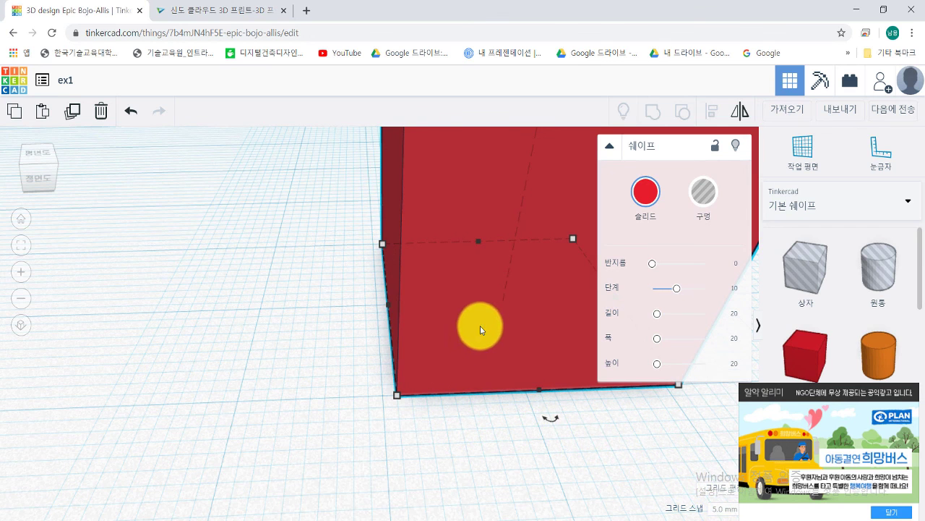
{"action": "left_click_drag", "start_coordinate": [468, 310], "coordinate": [398, 360]}
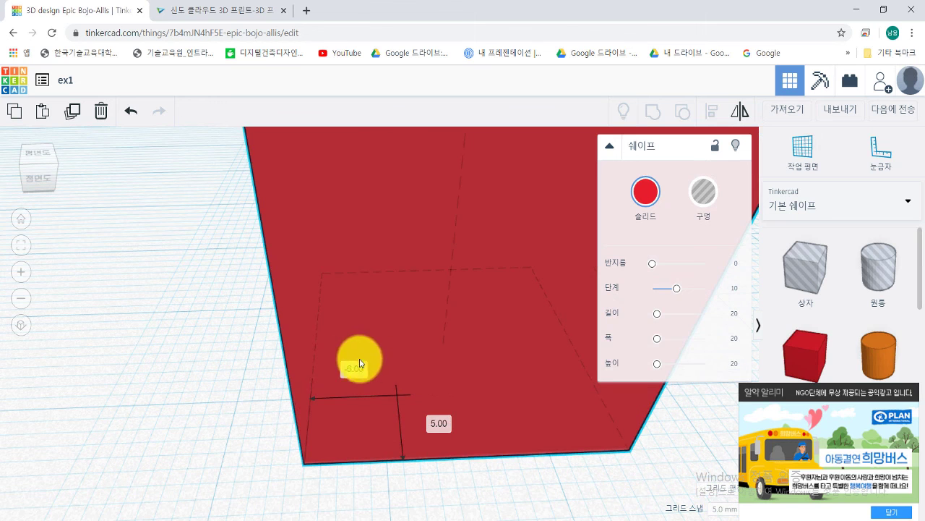
{"action": "left_click_drag", "start_coordinate": [330, 355], "coordinate": [431, 325]}
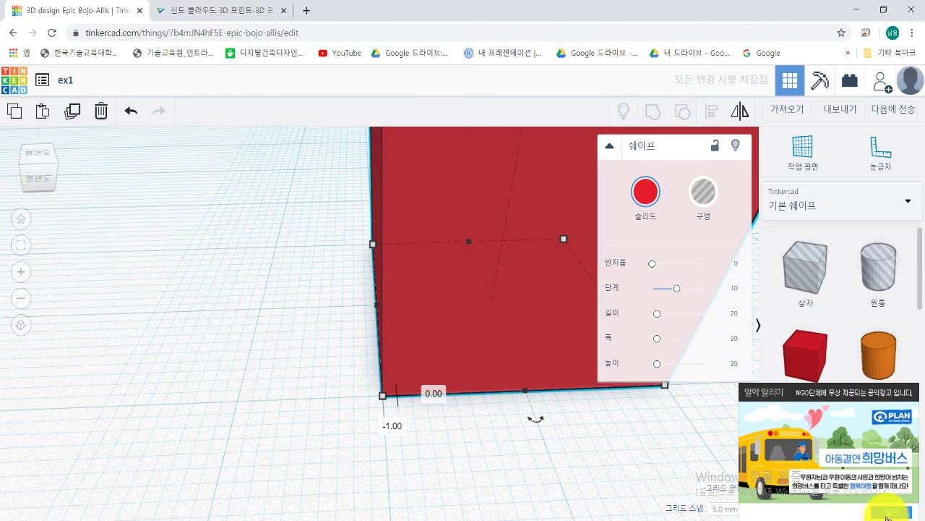
Step: Dismiss the ad popup and set Snap Grid back to 1.0 mm
{"action": "left_click", "coordinate": [889, 514]}
{"action": "left_click", "coordinate": [731, 509]}
{"action": "left_click", "coordinate": [726, 447]}
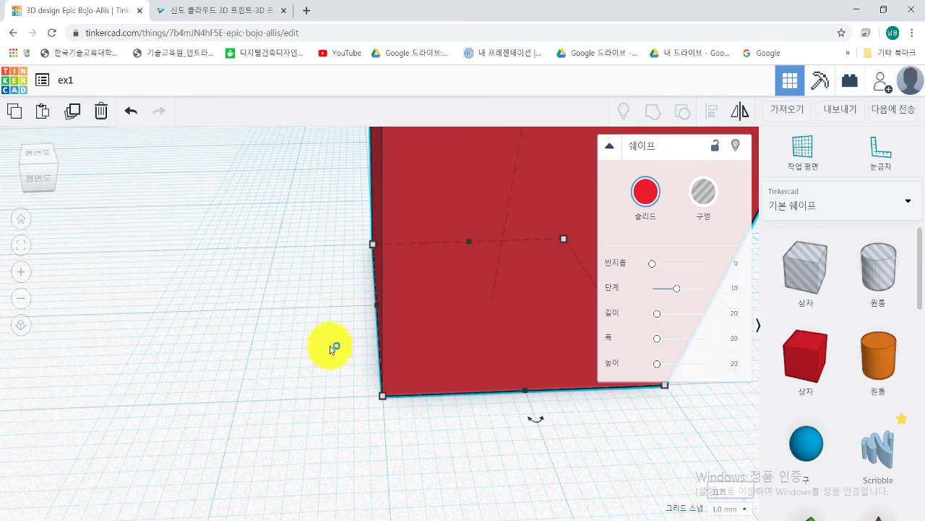
{"action": "left_click", "coordinate": [306, 313]}
{"action": "scroll", "coordinate": [330, 314], "scroll_direction": "down", "scroll_amount": 5}
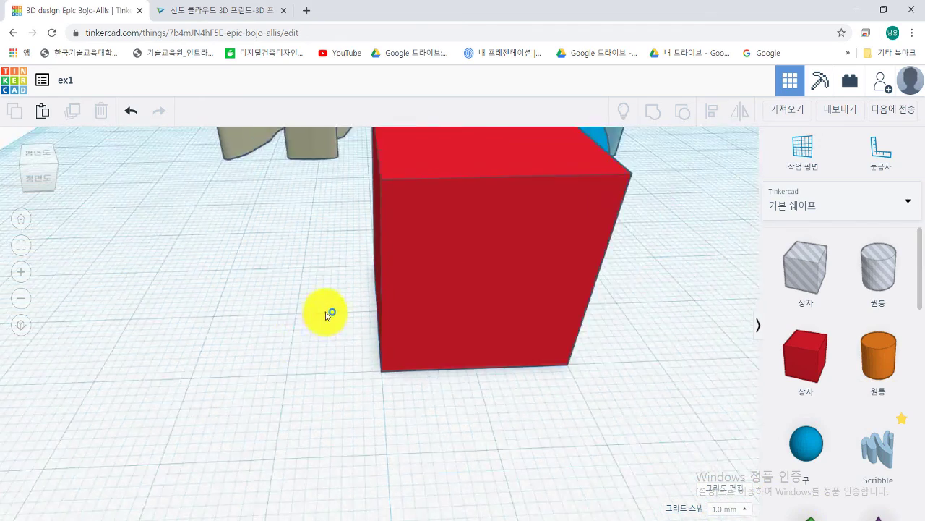
{"action": "scroll", "coordinate": [393, 282], "scroll_direction": "up", "scroll_amount": 5}
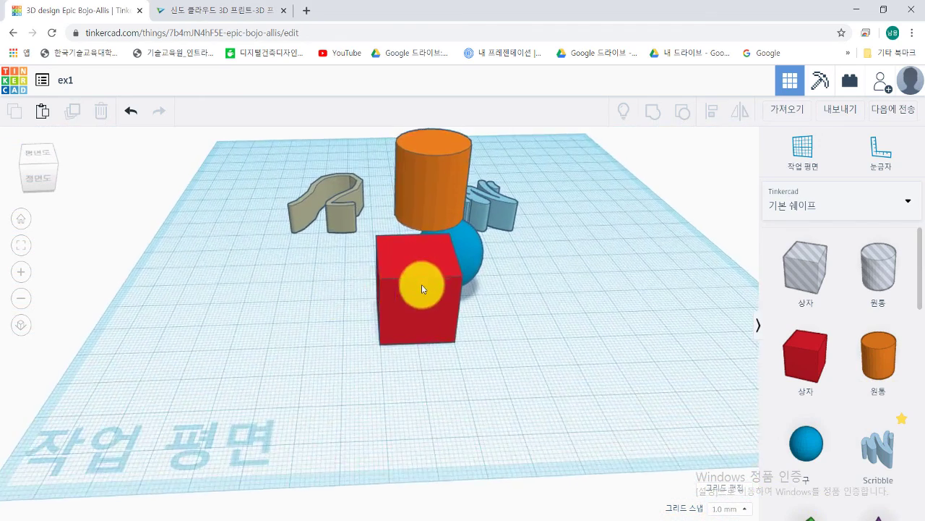
{"action": "scroll", "coordinate": [400, 327], "scroll_direction": "down", "scroll_amount": 2}
{"action": "scroll", "coordinate": [394, 333], "scroll_direction": "down", "scroll_amount": 3}
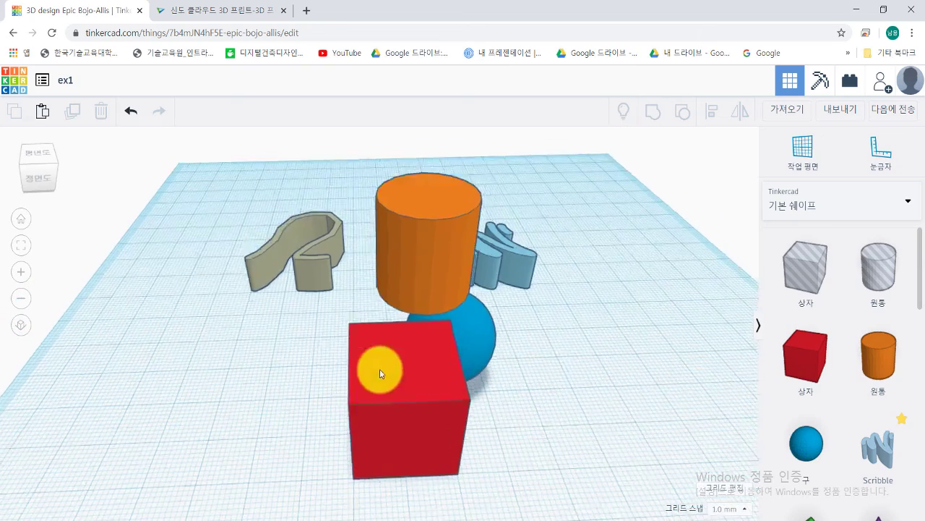
{"action": "scroll", "coordinate": [489, 293], "scroll_direction": "up", "scroll_amount": 3}
{"action": "scroll", "coordinate": [378, 337], "scroll_direction": "down", "scroll_amount": 4}
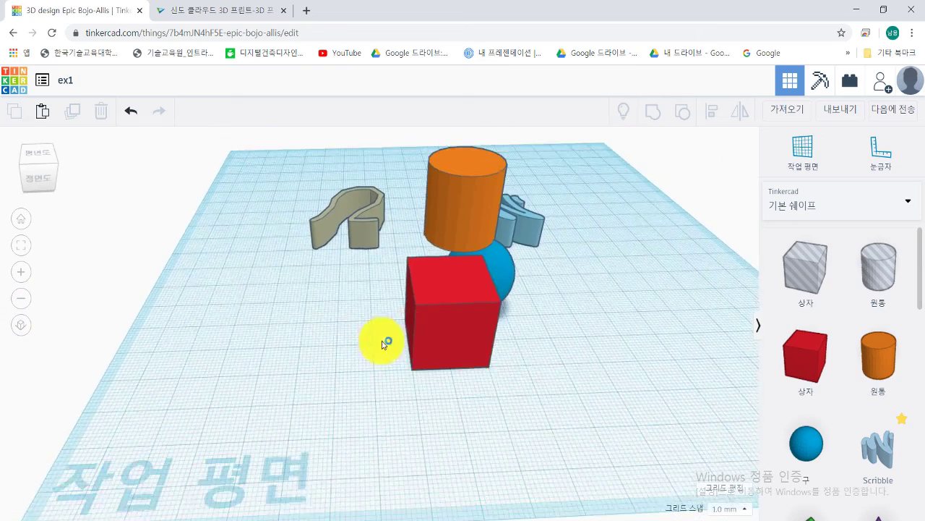
{"action": "right_click_drag", "start_coordinate": [467, 326], "coordinate": [526, 297]}
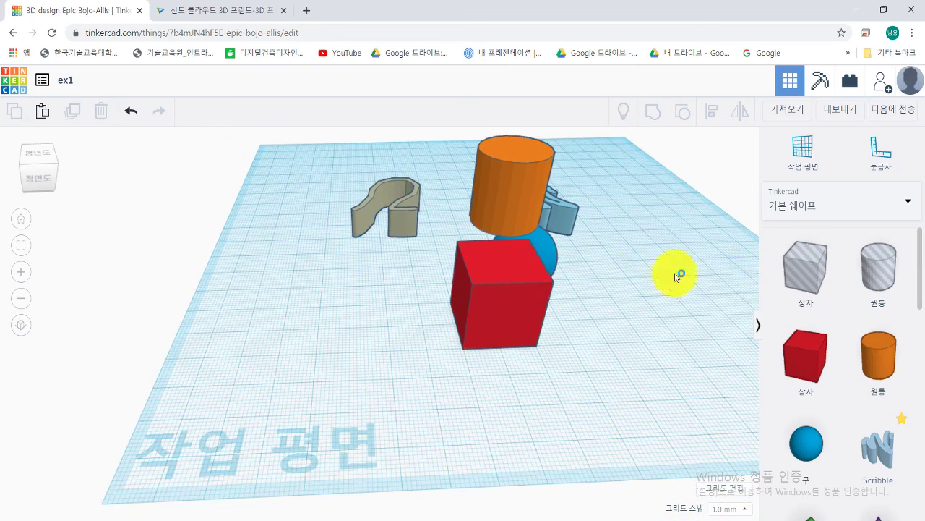
Step: Place a ruler in front of the red box and change its 30.00 distance to 10 mm
{"action": "left_click", "coordinate": [883, 156]}
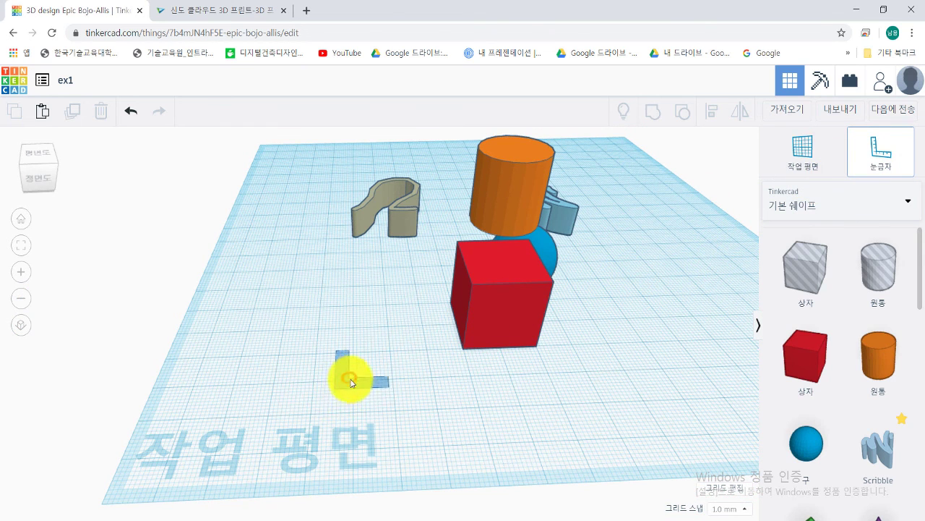
{"action": "left_click", "coordinate": [353, 377]}
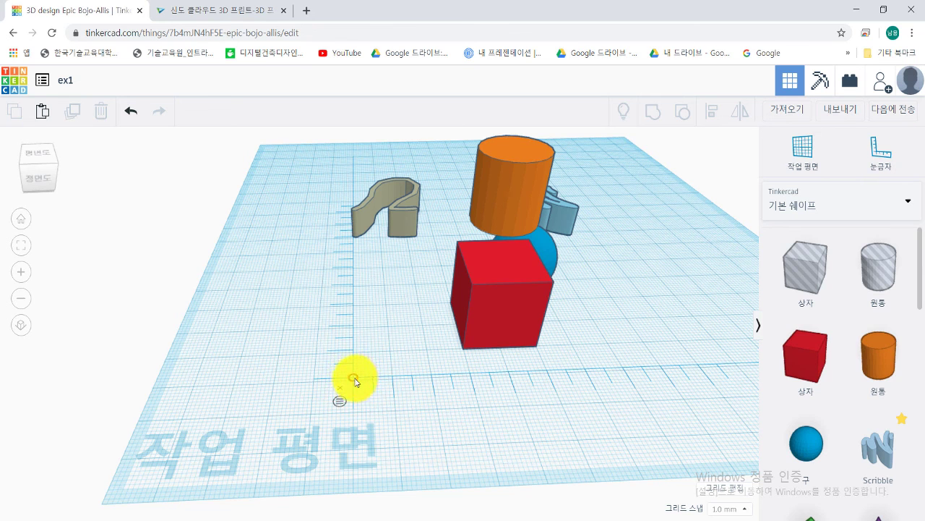
{"action": "left_click", "coordinate": [507, 332]}
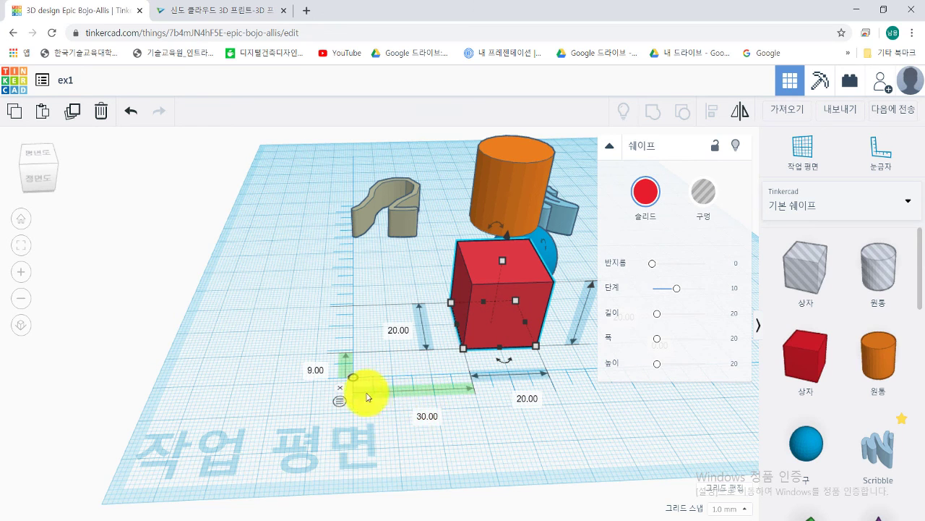
{"action": "left_click", "coordinate": [426, 417]}
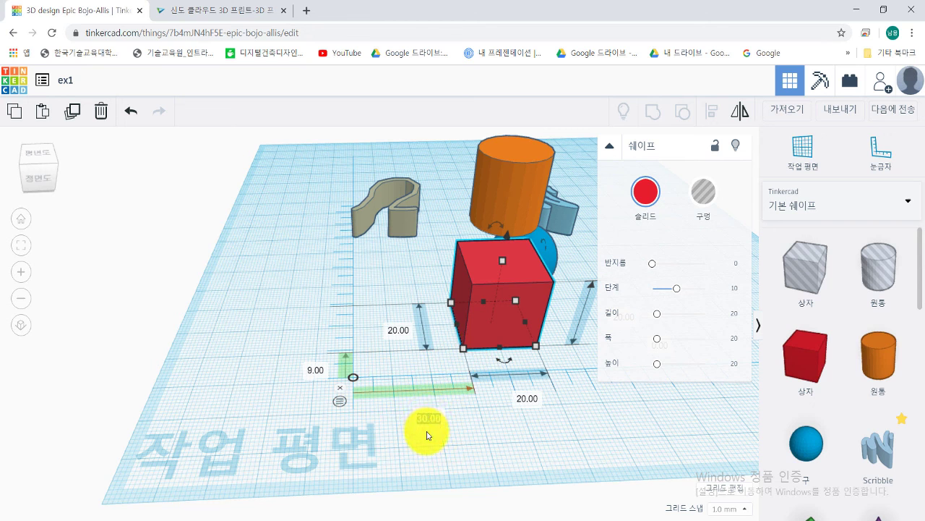
{"action": "key", "text": "Return"}
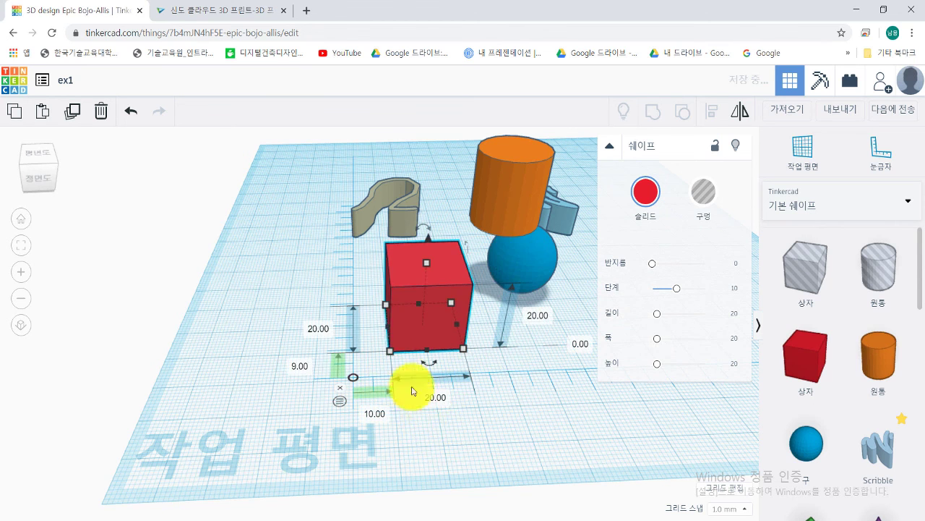
{"action": "left_click", "coordinate": [446, 411]}
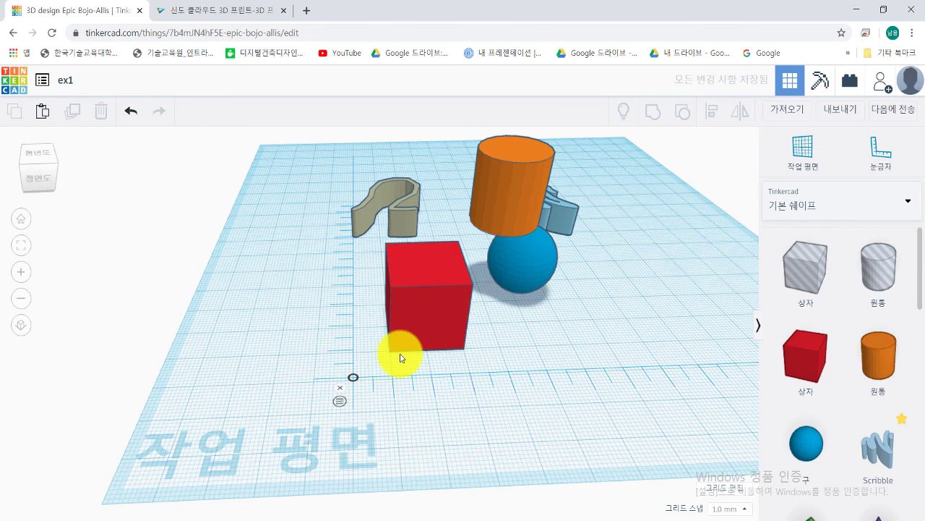
{"action": "left_click", "coordinate": [436, 319]}
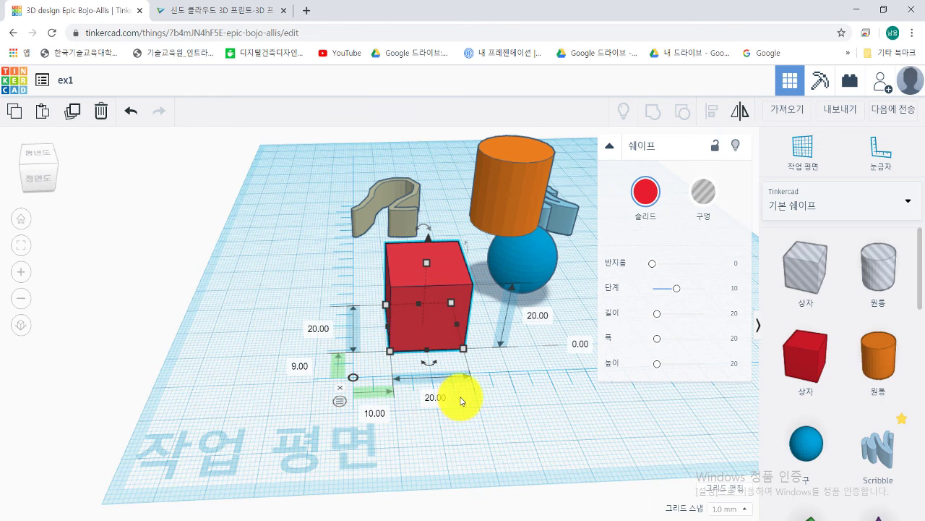
{"action": "left_click", "coordinate": [518, 424]}
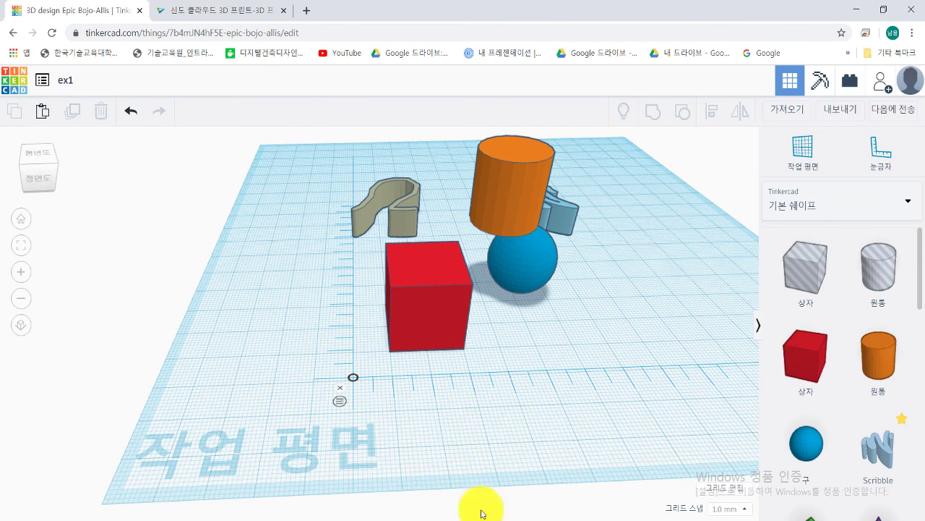
Step: Switch to PowerPoint showing slide 3, '2강 : 화면 살펴보기', of the TinkerCAD lesson
{"action": "left_click", "coordinate": [436, 517]}
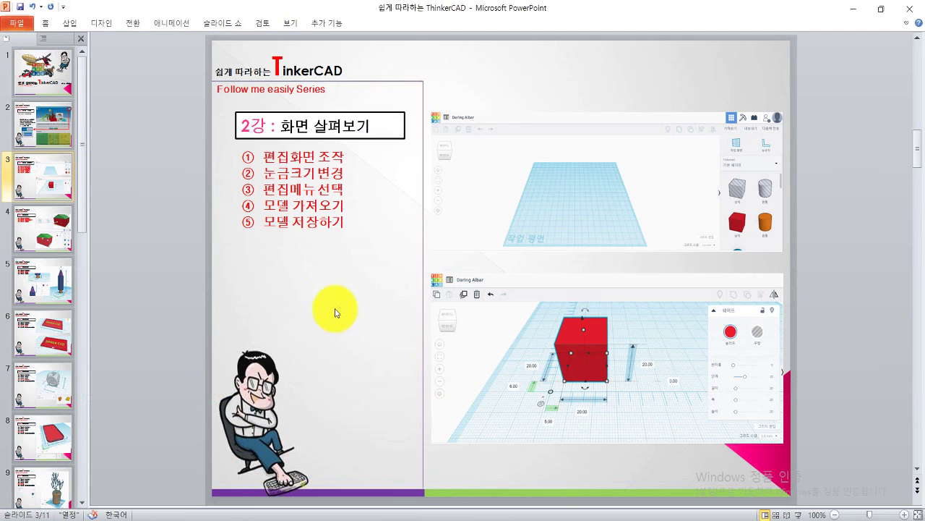